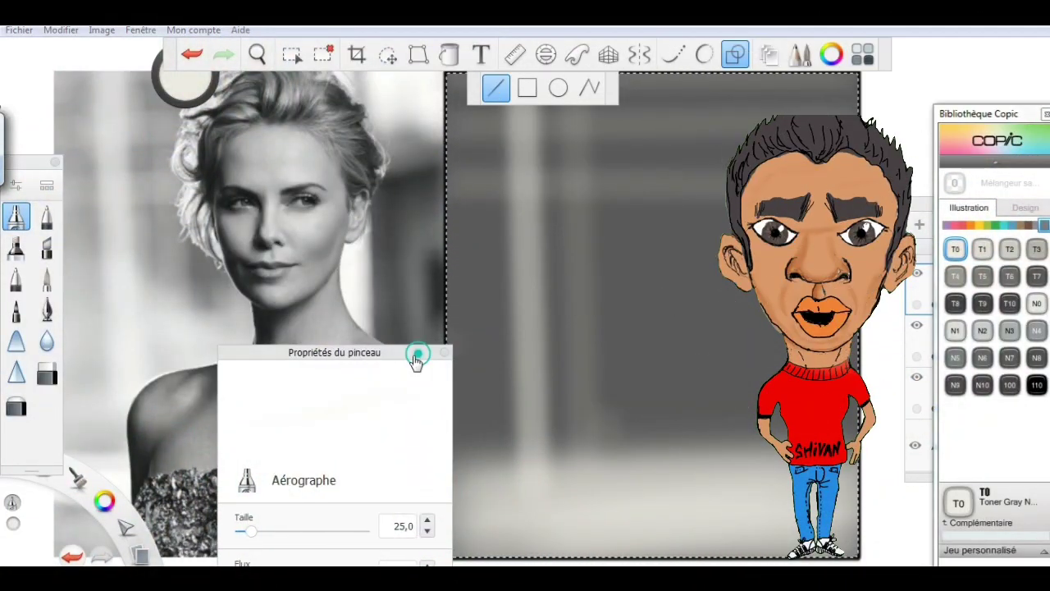
Move the Propriétés du pinceau panel out of the way
left_click_drag(417, 356, 408, 352)
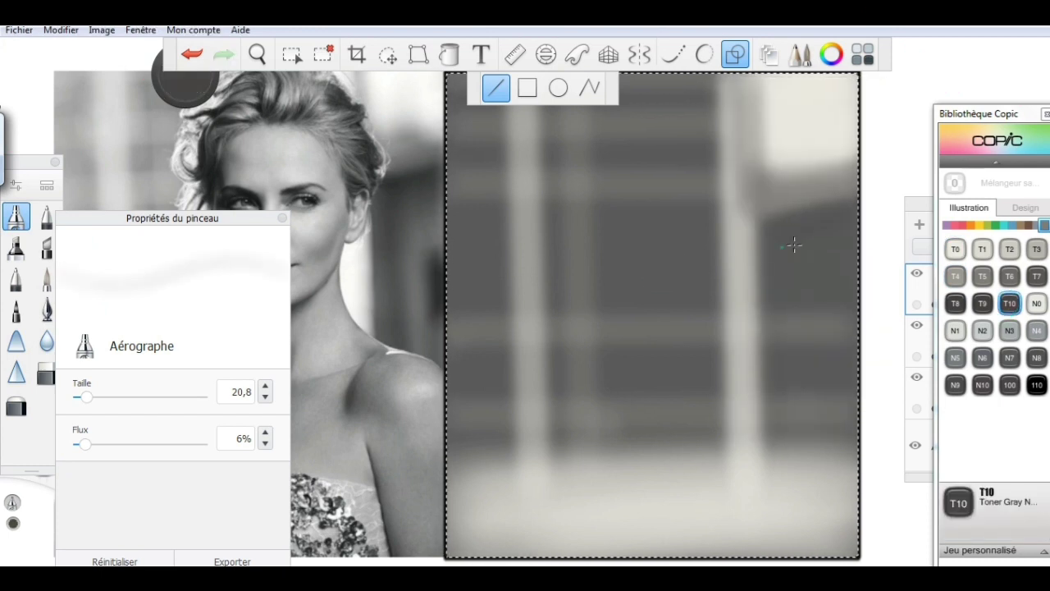
Test the airbrush in light T0 grey, undo the stray straight line, and turn off line mode
mouse_move(787, 247)
left_mouse_down()
mouse_move(833, 402)
mouse_move(787, 460)
left_mouse_up()
left_click(788, 288, "alt")
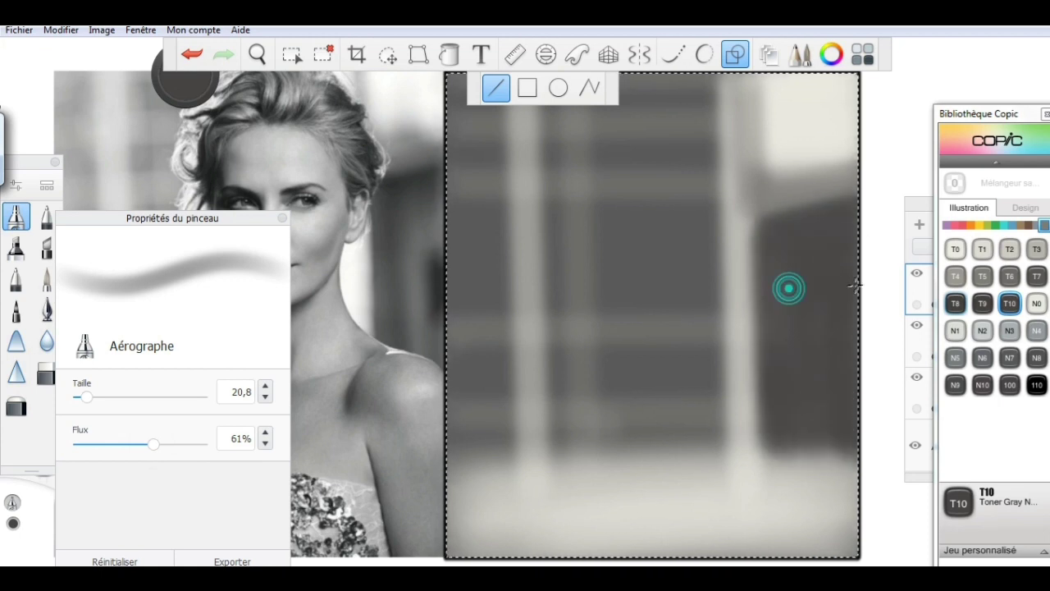
left_click(736, 284, "alt")
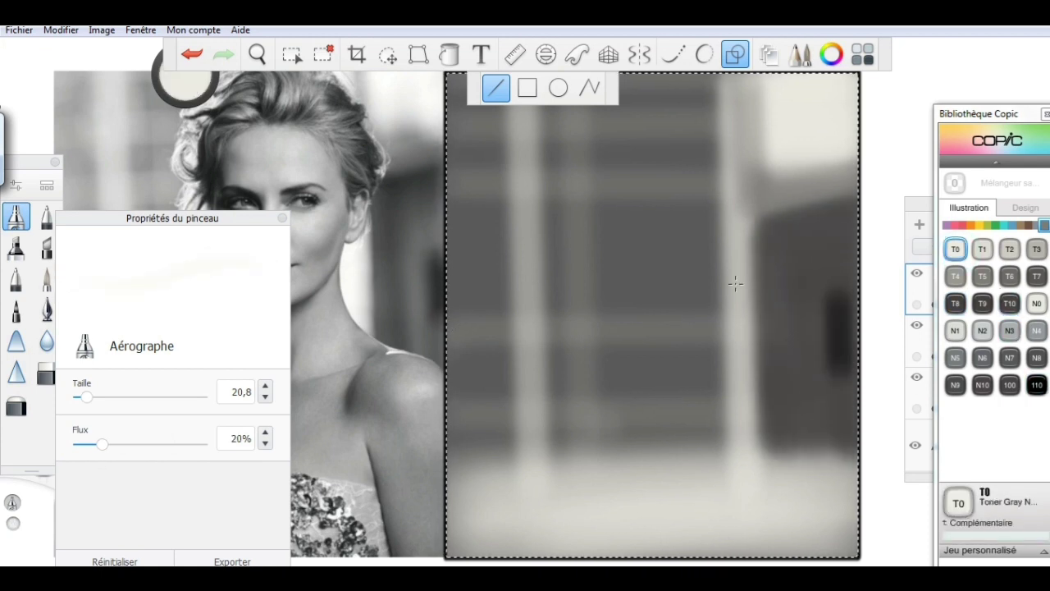
left_click_drag(818, 398, 825, 411)
key("bracketleft")
key("bracketleft")
key("bracketleft")
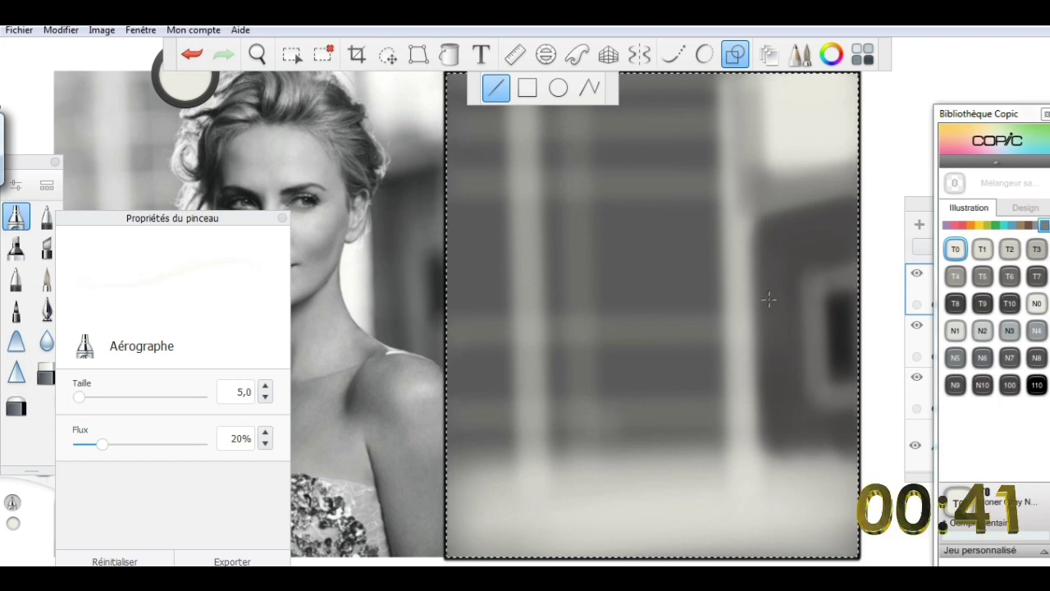
key("ctrl+z")
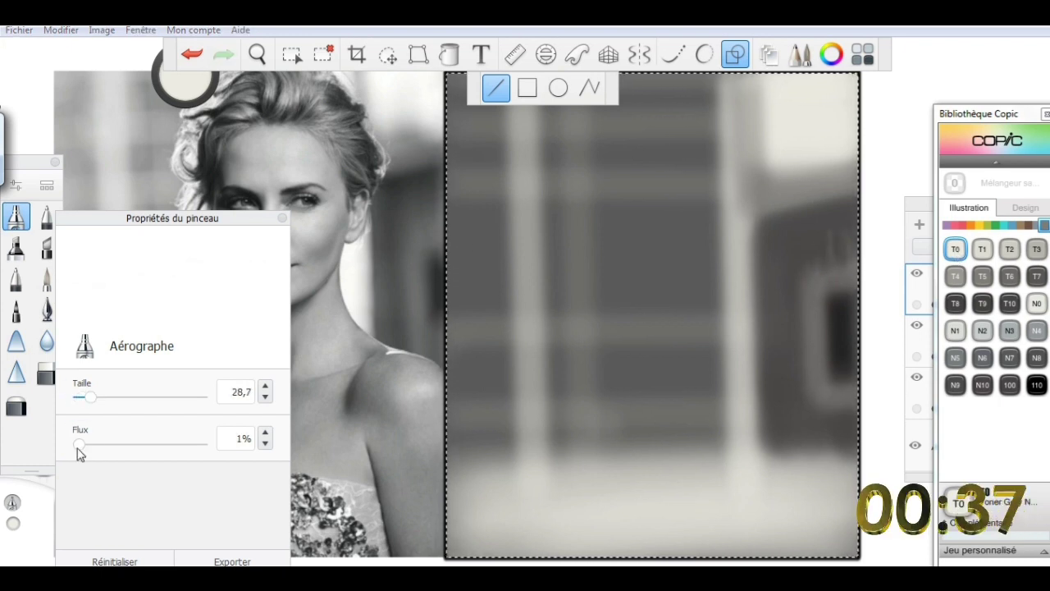
left_click_drag(81, 448, 101, 448)
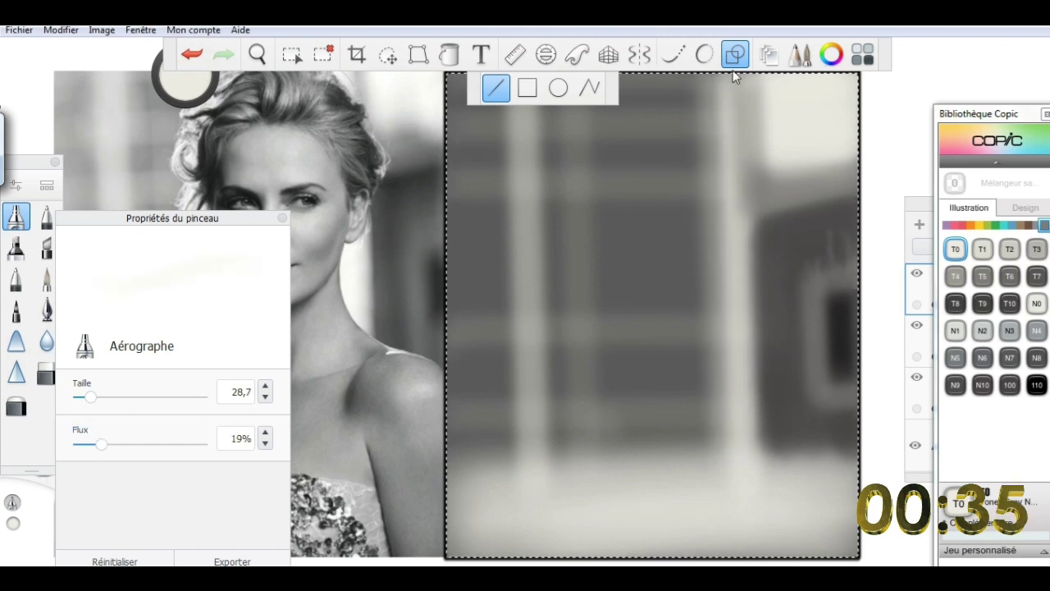
left_click(735, 54)
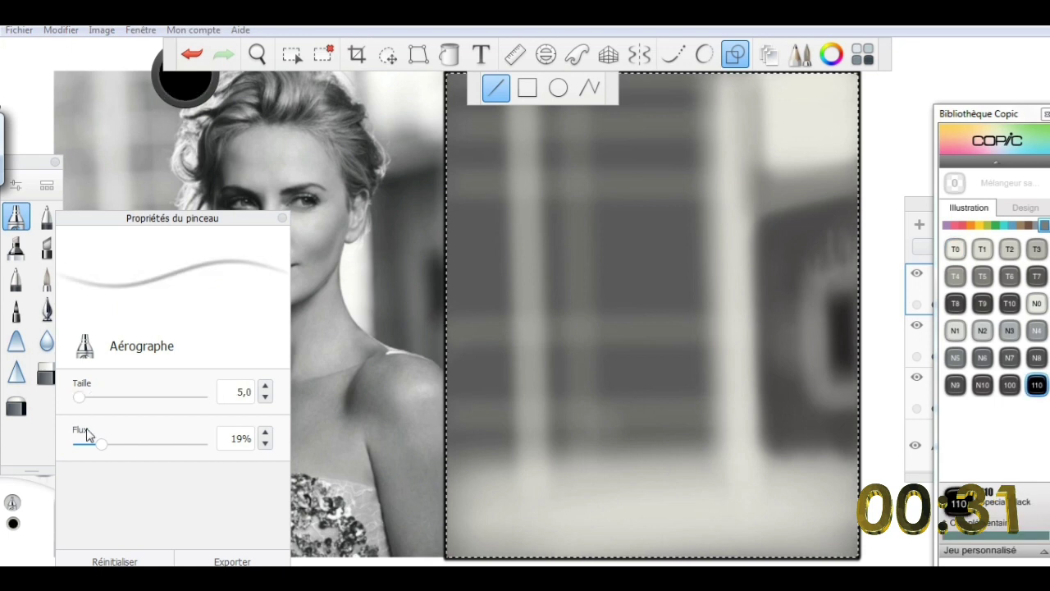
Set the airbrush to 1% flow and size 40,6, then lighten the background with broad strokes
left_click_drag(761, 219, 838, 200)
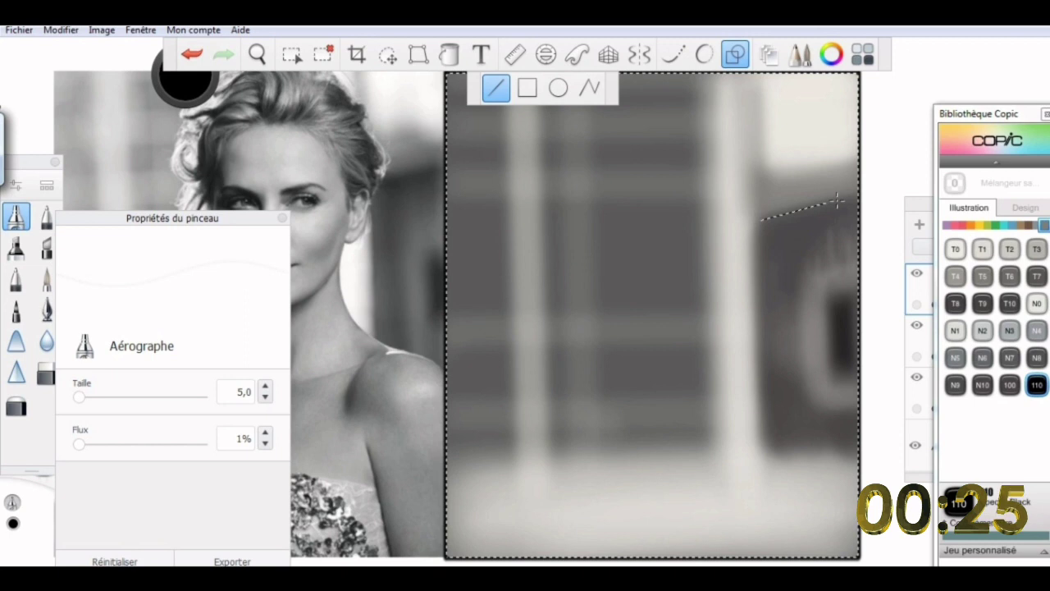
left_click(770, 220)
left_click_drag(238, 237, 356, 353)
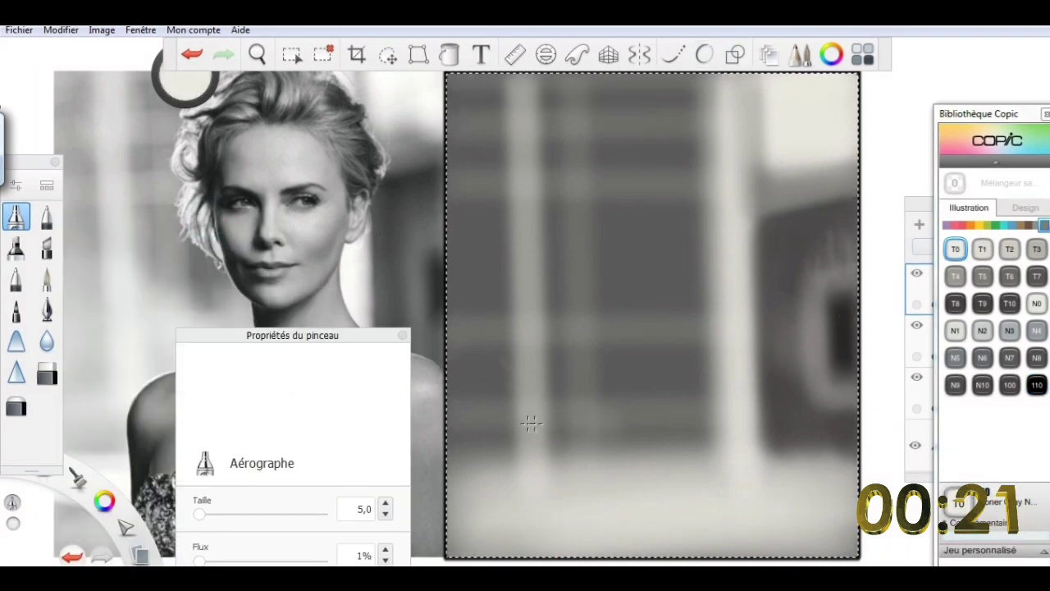
key("ctrl+z")
left_click_drag(200, 513, 244, 509)
mouse_move(636, 287)
left_mouse_down()
mouse_move(621, 364)
mouse_move(504, 445)
mouse_move(525, 305)
mouse_move(532, 361)
mouse_move(517, 444)
mouse_move(492, 246)
left_mouse_up()
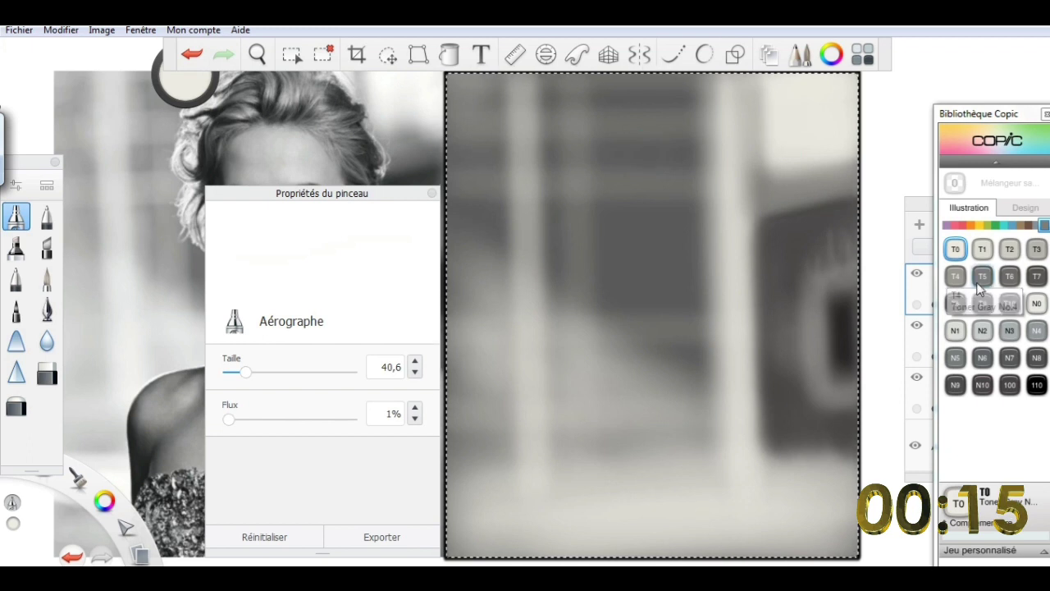
Pick Copic 110 Special Black and shrink the brush to 11,3
left_click(982, 276)
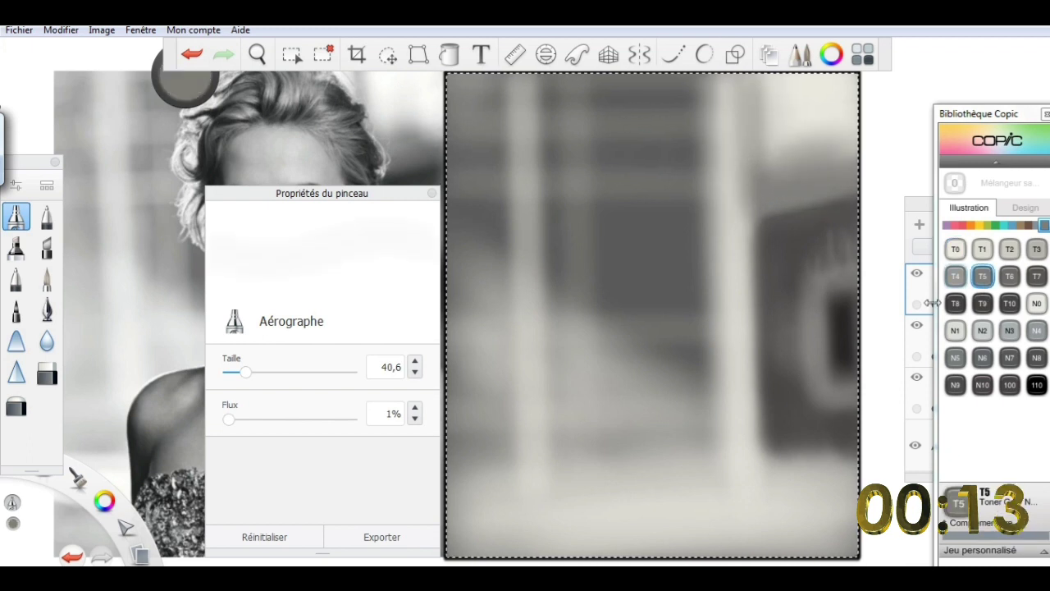
left_click(1036, 385)
left_click_drag(246, 372, 232, 371)
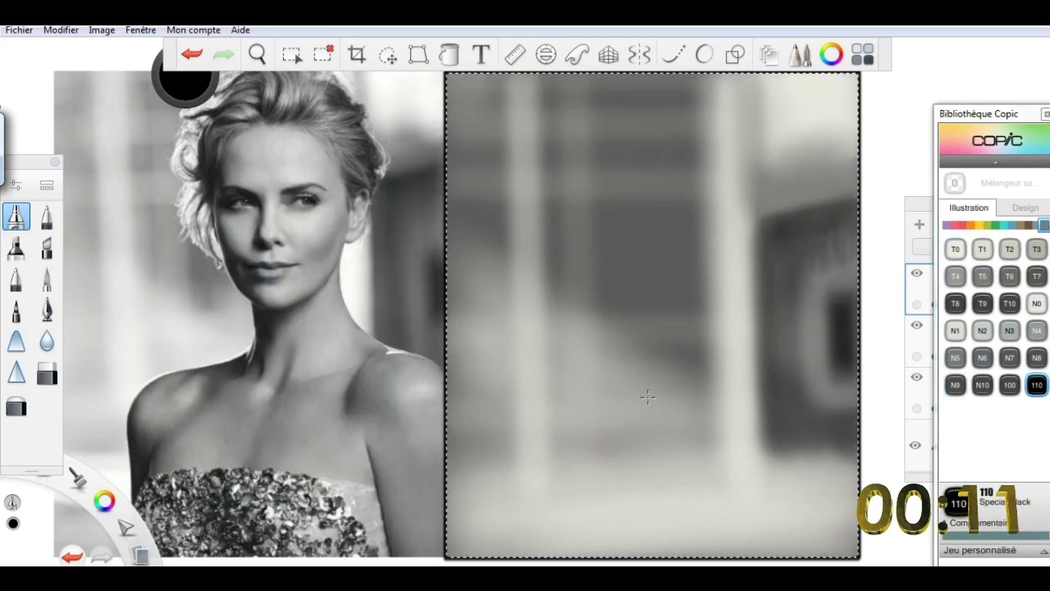
Check the layer stack, then pick N3 Neutral Gray from the Copic swatches
left_click(909, 236)
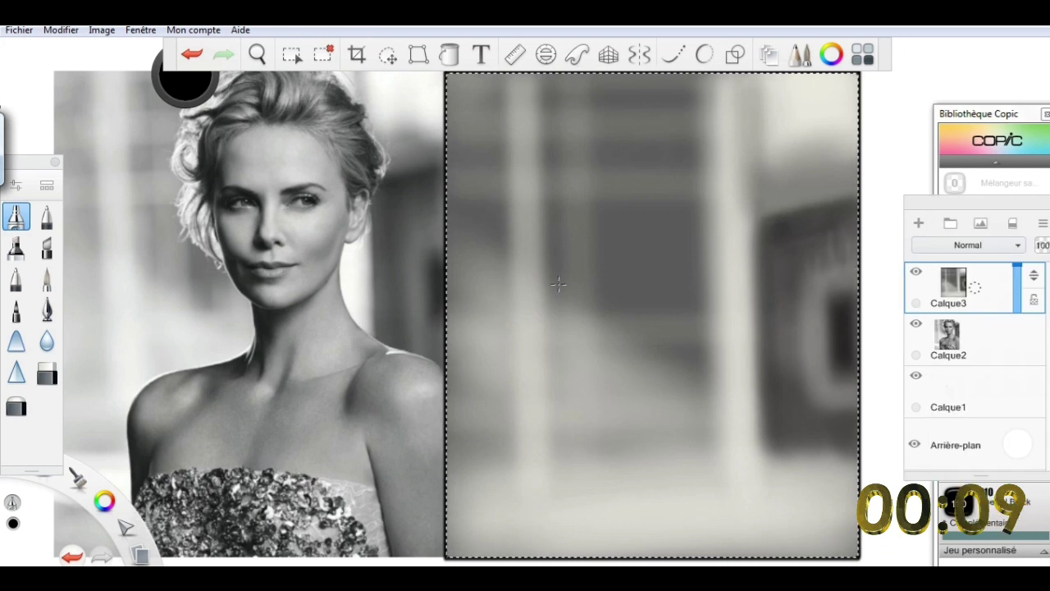
left_click(955, 248)
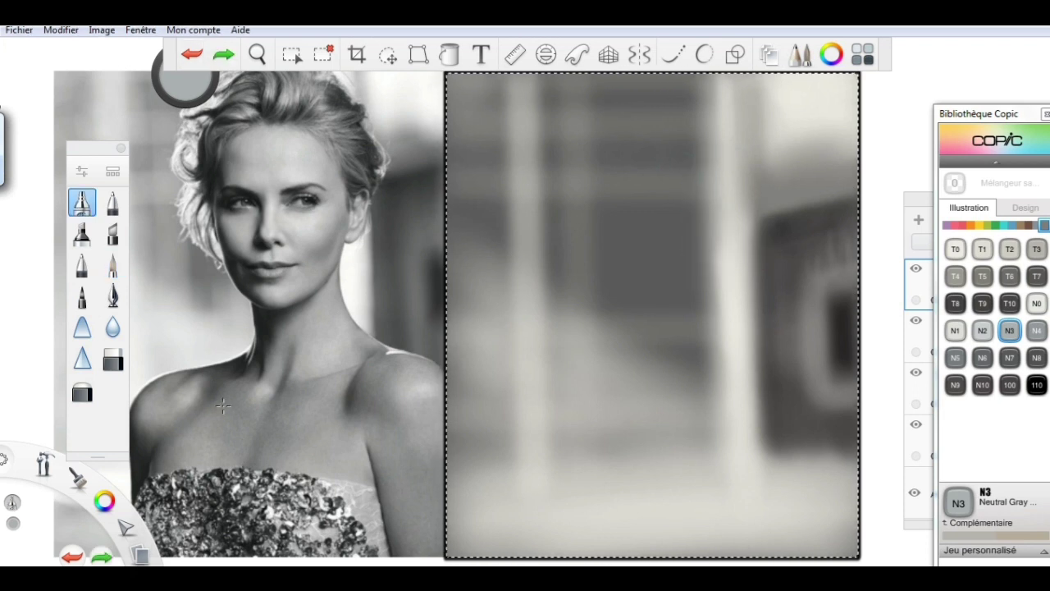
Undo the stray mark and paint the head, neck and shoulders in N3 grey
key("ctrl+z")
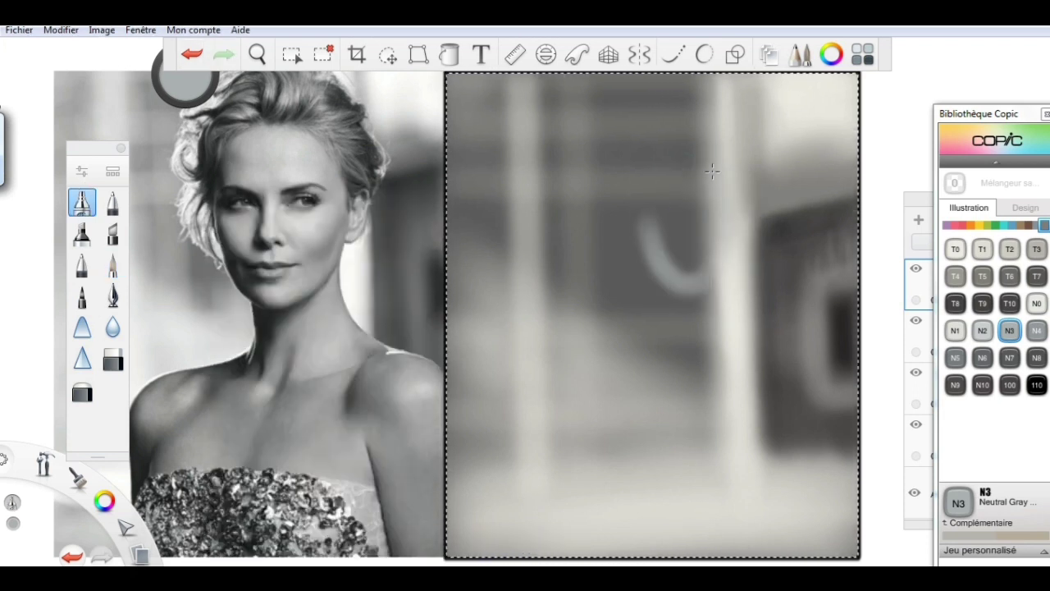
mouse_move(710, 172)
left_mouse_down()
mouse_move(727, 195)
mouse_move(628, 213)
mouse_move(663, 302)
mouse_move(478, 444)
left_mouse_up()
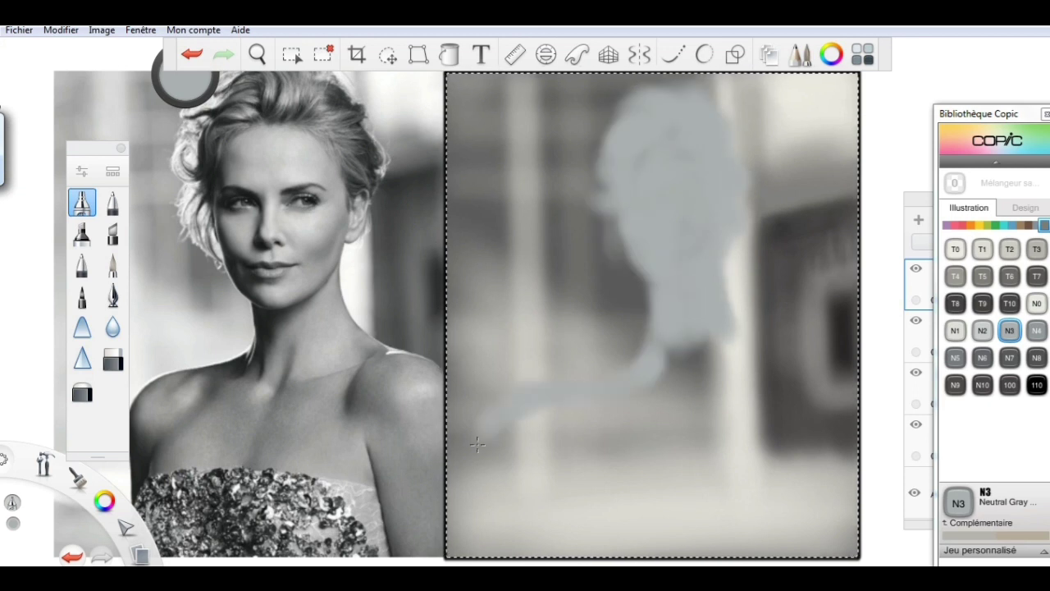
mouse_move(621, 117)
left_mouse_down()
mouse_move(608, 270)
mouse_move(593, 157)
mouse_move(656, 304)
mouse_move(718, 303)
left_mouse_up()
left_click_drag(733, 362, 837, 398)
mouse_move(485, 480)
left_mouse_down()
mouse_move(701, 370)
mouse_move(782, 382)
mouse_move(568, 459)
mouse_move(539, 527)
left_mouse_up()
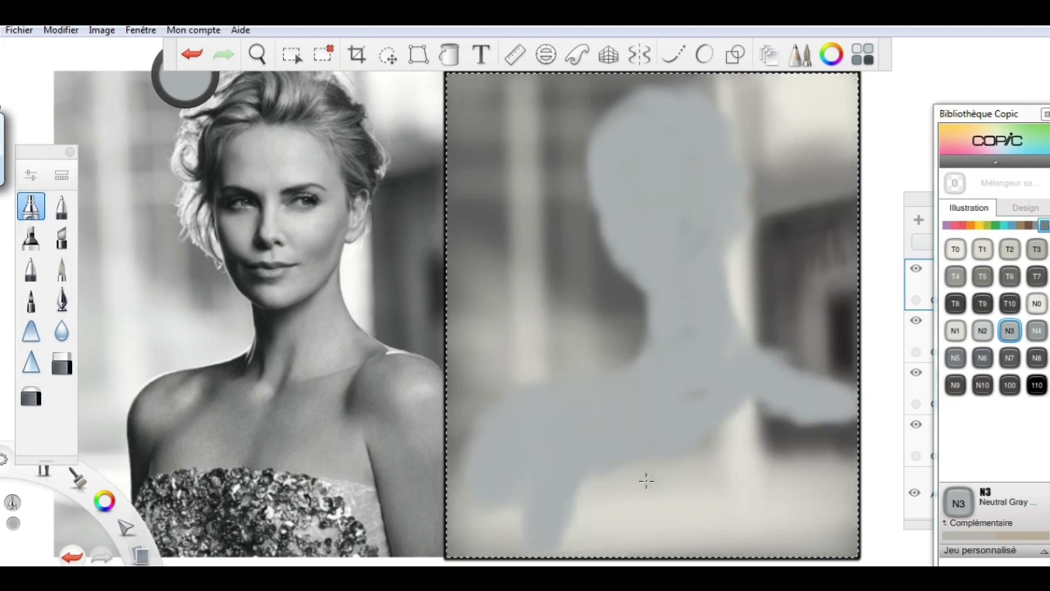
Erase the body's left edge, then refill the lower body and right shoulder in grey
left_click(61, 362)
left_click_drag(491, 410, 479, 489)
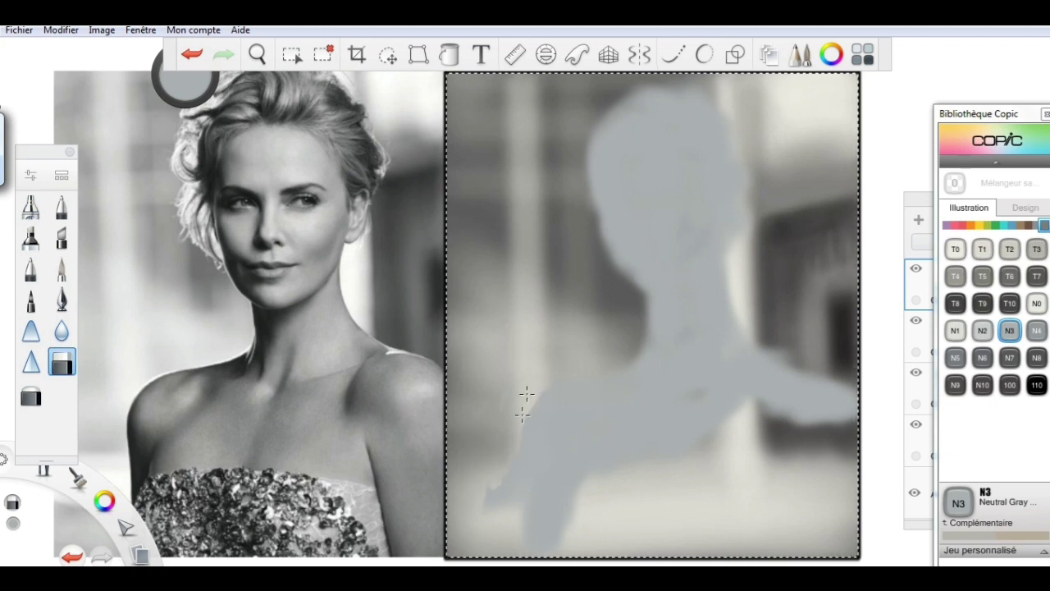
left_click_drag(526, 395, 490, 474)
key("e")
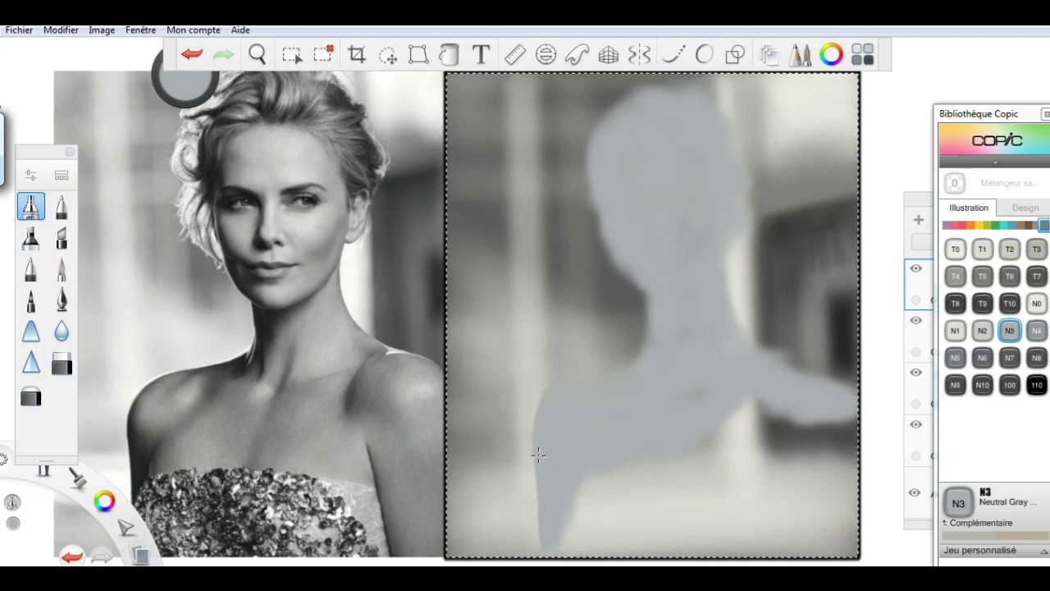
mouse_move(541, 439)
left_mouse_down()
mouse_move(607, 509)
mouse_move(755, 424)
mouse_move(835, 456)
mouse_move(734, 515)
mouse_move(706, 416)
left_mouse_up()
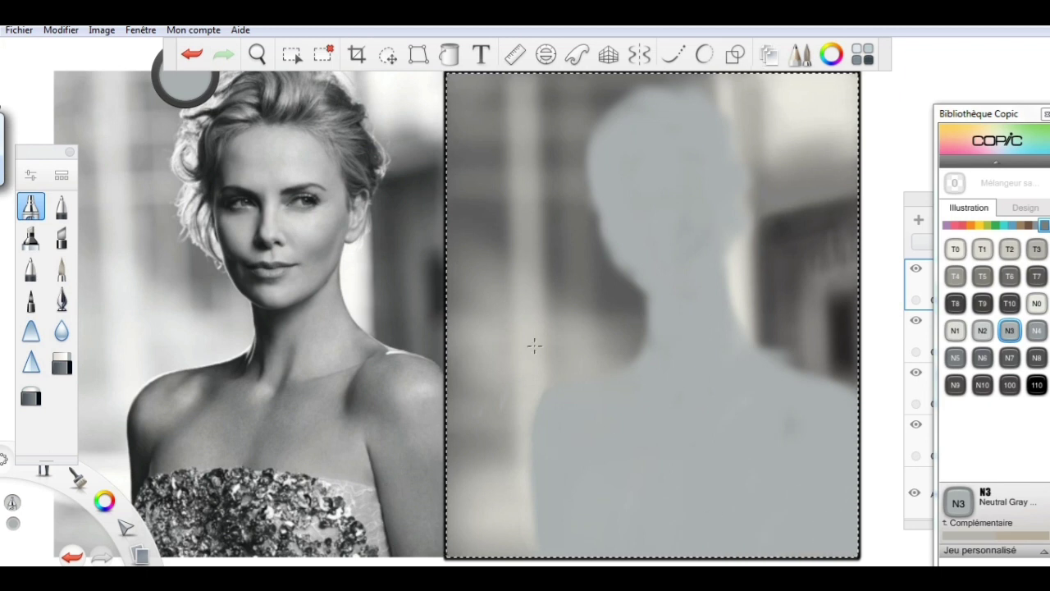
left_click_drag(820, 361, 852, 391)
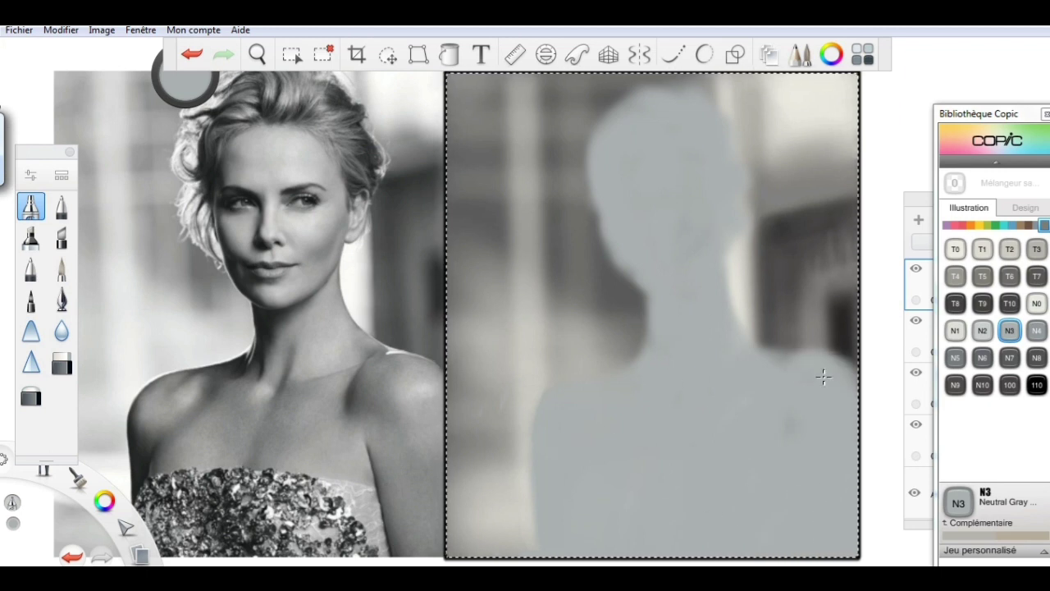
In 110 Special Black at size 6,3, mark the face, jaw, ear and head outline
left_click(1037, 385)
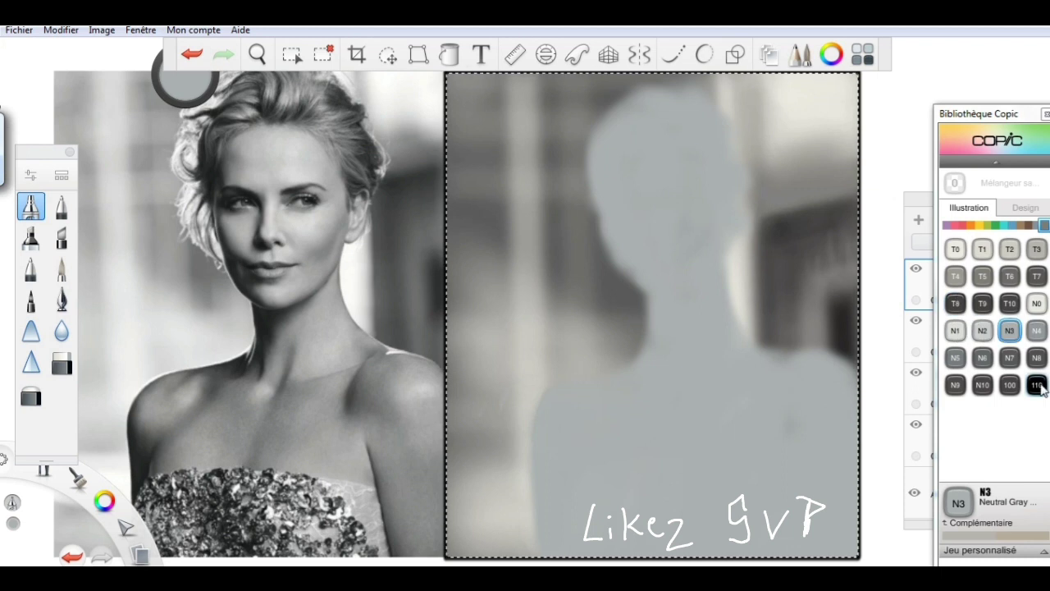
key("bracketleft")
key("bracketleft")
left_click(531, 203)
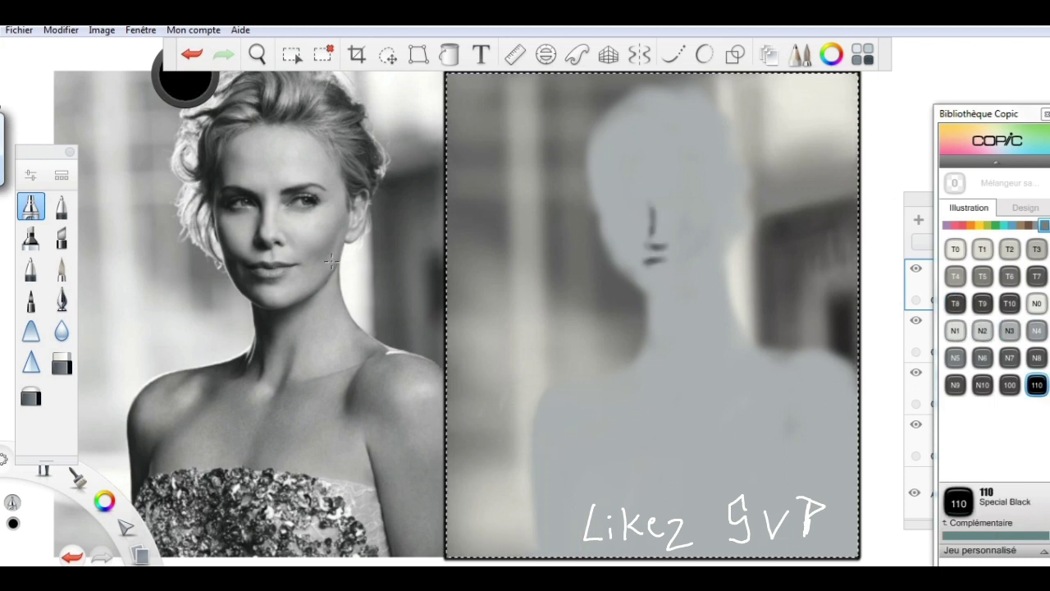
mouse_move(644, 264)
left_mouse_down()
mouse_move(663, 262)
mouse_move(744, 185)
left_mouse_up()
mouse_move(656, 295)
left_mouse_down()
mouse_move(637, 361)
mouse_move(648, 365)
mouse_move(591, 187)
left_mouse_up()
left_click_drag(599, 123, 592, 190)
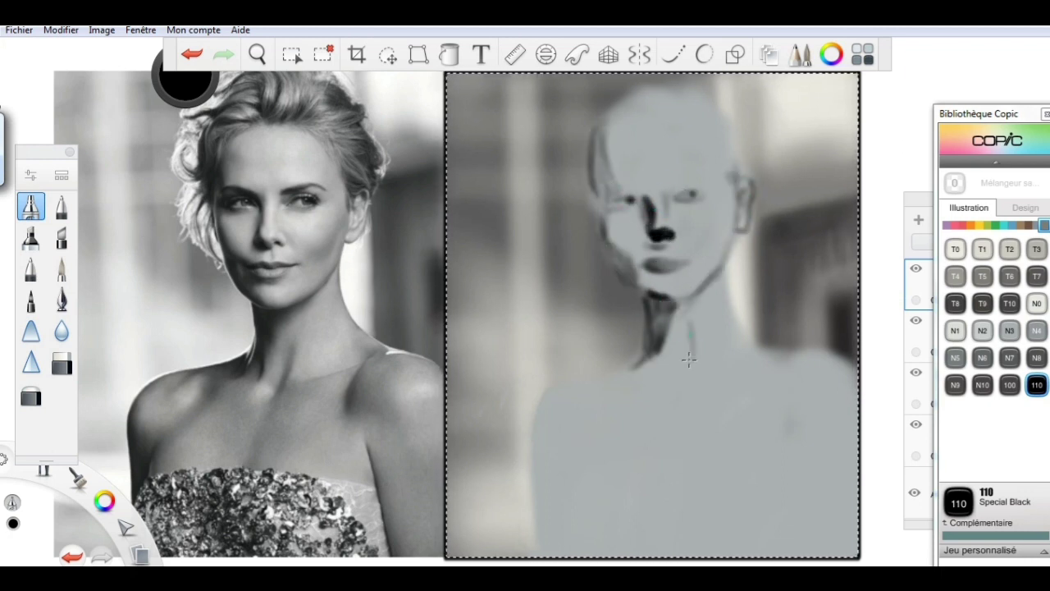
Draw the shoulder, arm, neck and dress neckline contour lines
left_click_drag(779, 361, 702, 381)
mouse_move(640, 379)
left_mouse_down()
mouse_move(535, 403)
mouse_move(548, 511)
left_mouse_up()
left_click_drag(611, 390, 548, 549)
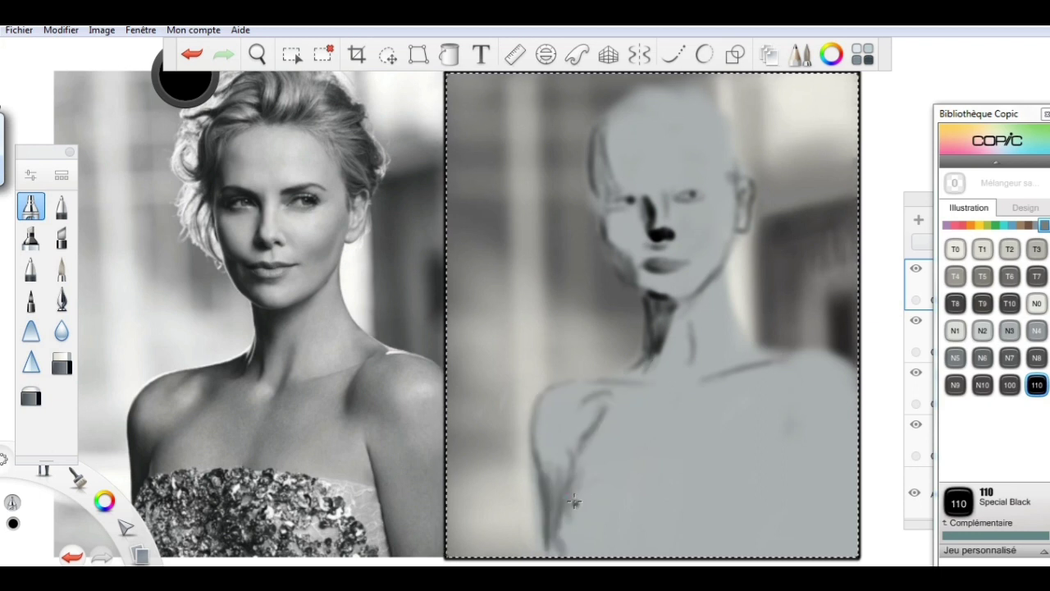
left_click_drag(574, 502, 800, 476)
mouse_move(780, 365)
left_mouse_down()
mouse_move(786, 427)
mouse_move(833, 548)
left_mouse_up()
left_click_drag(689, 361, 674, 398)
Sketch hair strands around the head and darken the cheeks, jaw and eye line
mouse_move(649, 106)
left_mouse_down()
mouse_move(746, 177)
mouse_move(575, 189)
mouse_move(617, 271)
mouse_move(718, 310)
left_mouse_up()
left_click_drag(722, 212, 704, 275)
left_click_drag(603, 195, 644, 190)
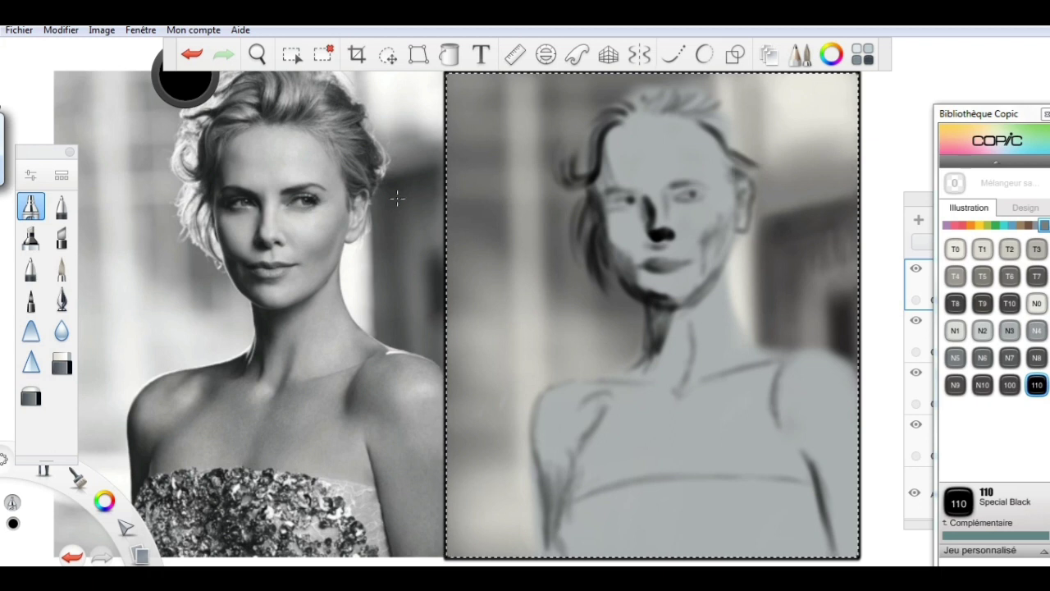
mouse_move(761, 160)
left_mouse_down()
mouse_move(681, 82)
mouse_move(567, 171)
left_mouse_up()
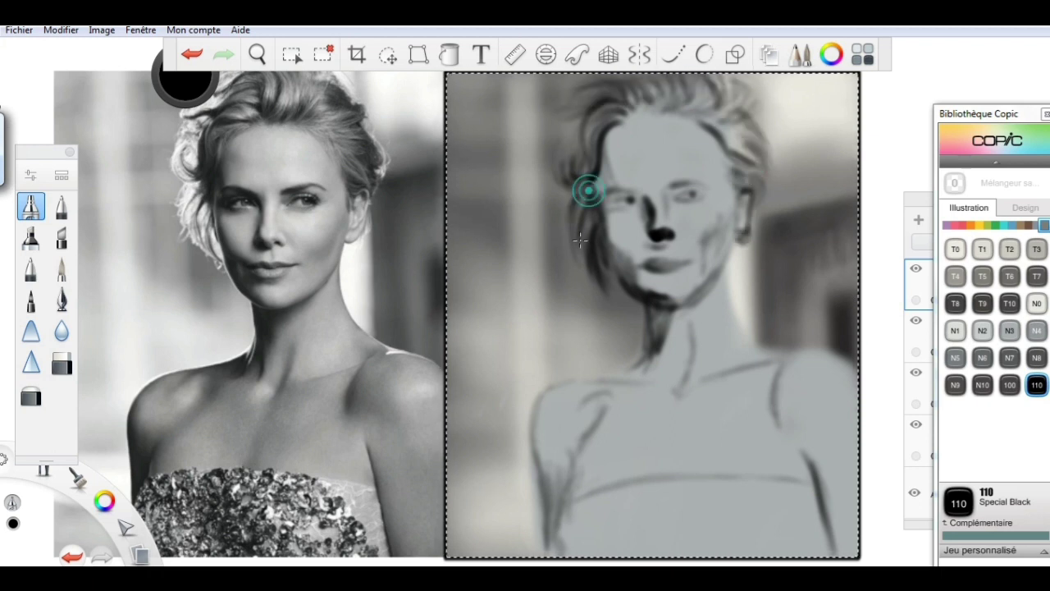
key("ctrl+i")
Paint dark hair strokes across the top of the head
left_click(654, 218, "alt")
left_click(62, 361)
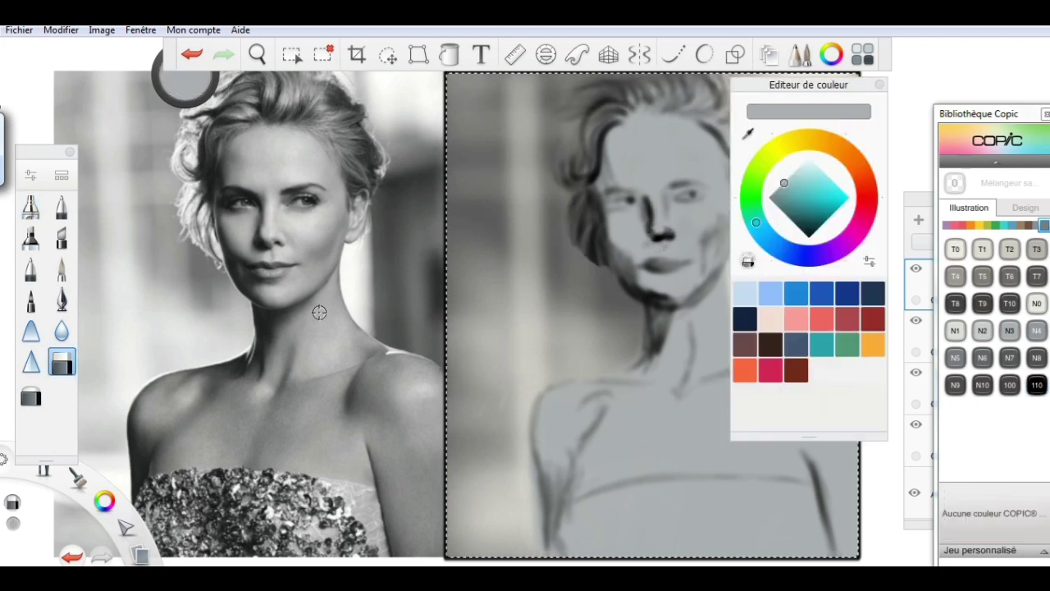
key("b")
left_click_drag(591, 84, 558, 181)
mouse_move(630, 123)
left_mouse_down()
mouse_move(650, 92)
mouse_move(718, 100)
left_mouse_up()
left_click_drag(858, 90, 1001, 97)
Trace fine white highlight lines along the face contour, jawline and dress top edge
key("e")
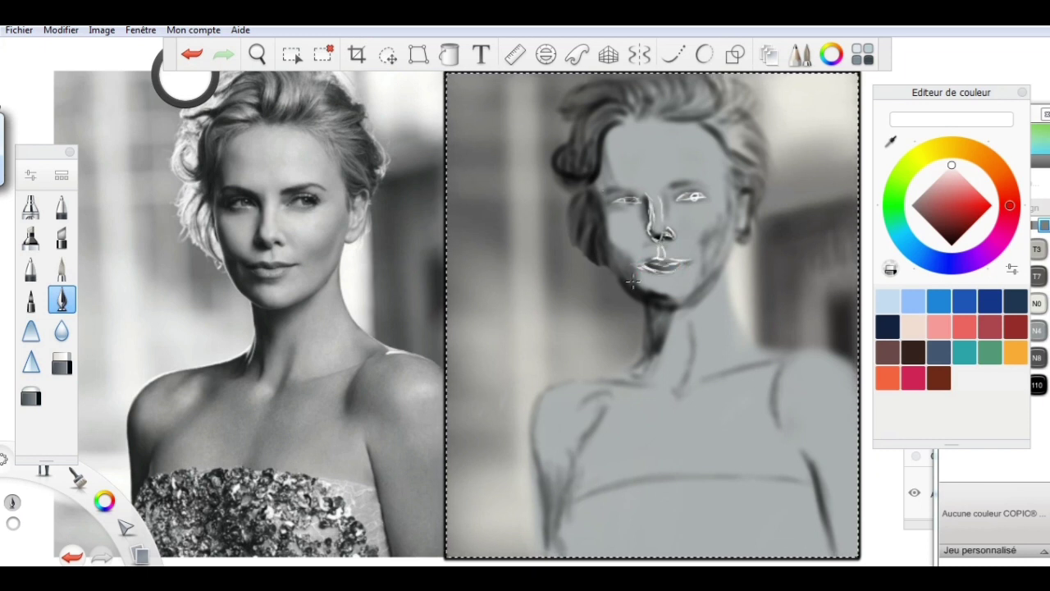
mouse_move(603, 185)
left_mouse_down()
mouse_move(617, 249)
mouse_move(724, 253)
left_mouse_up()
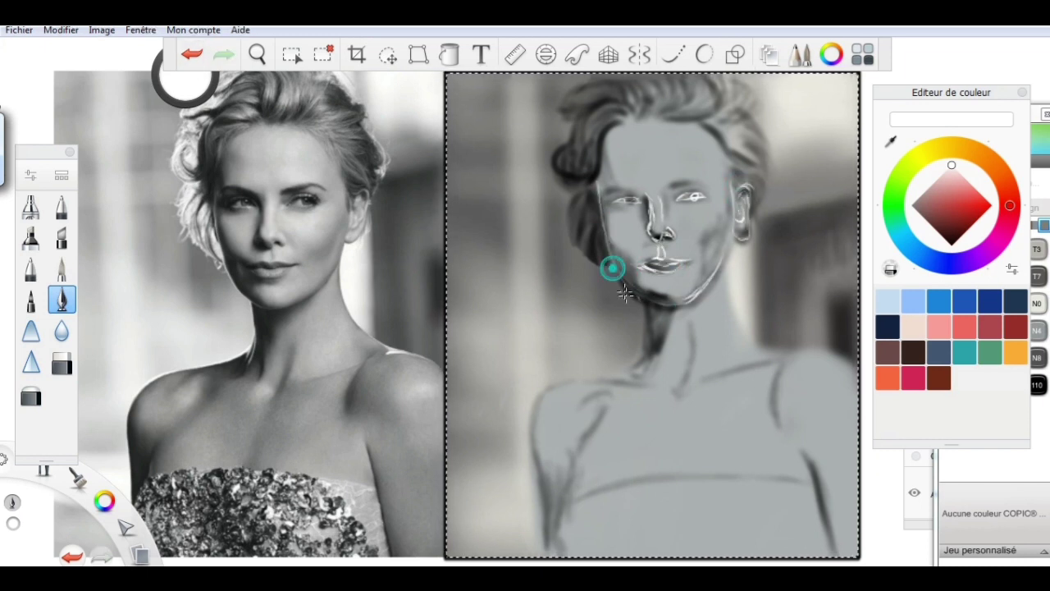
left_click_drag(625, 293, 704, 284)
left_click_drag(568, 491, 808, 474)
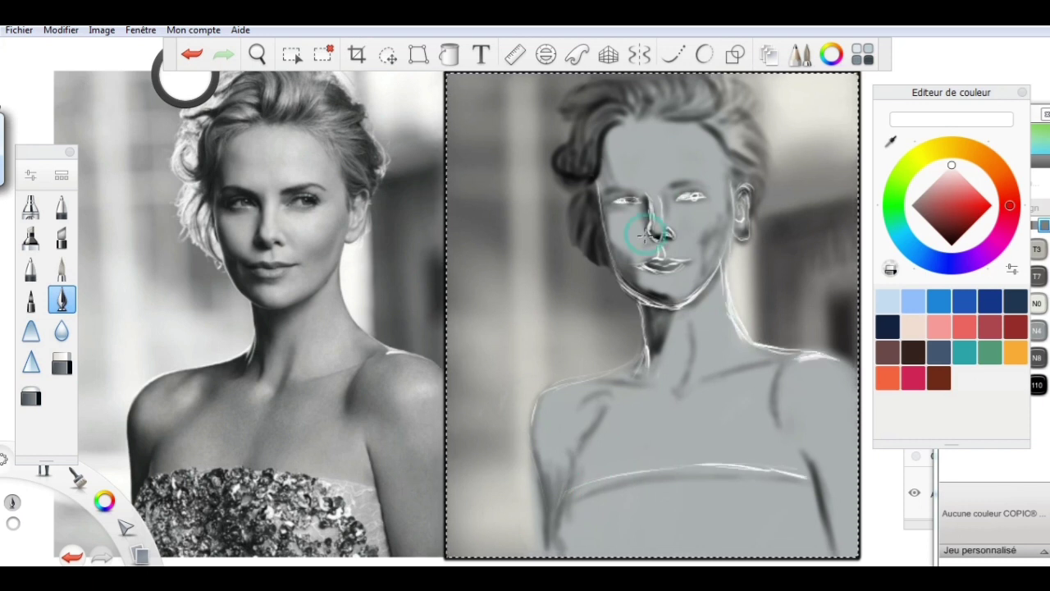
With a soft airbrush, lighten the hair, forehead, nose and cheeks
left_click(62, 361)
left_click(30, 205)
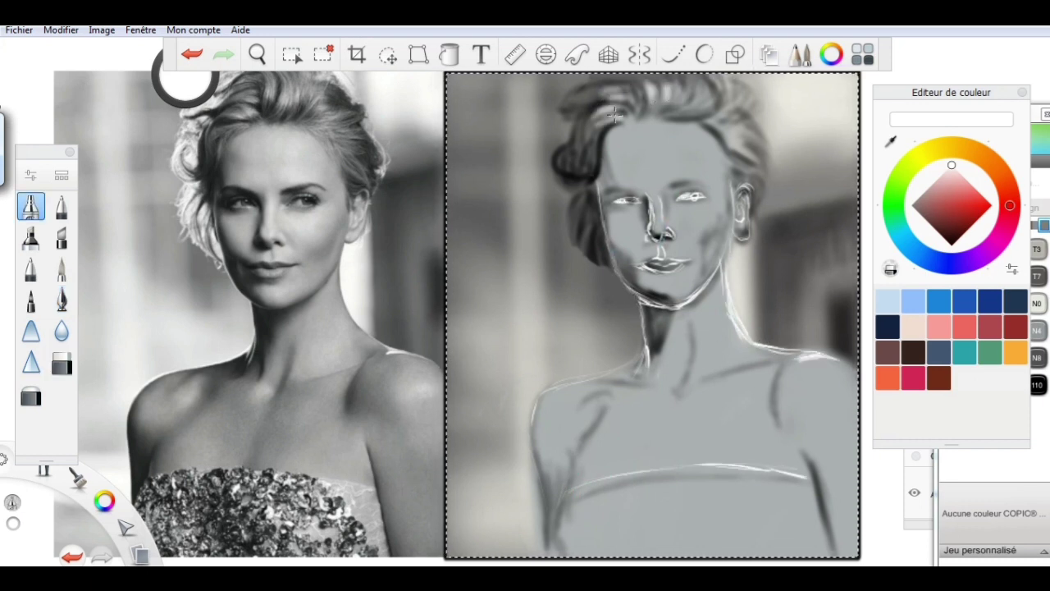
left_click_drag(648, 86, 748, 142)
left_click_drag(574, 184, 603, 266)
left_click_drag(562, 152, 624, 82)
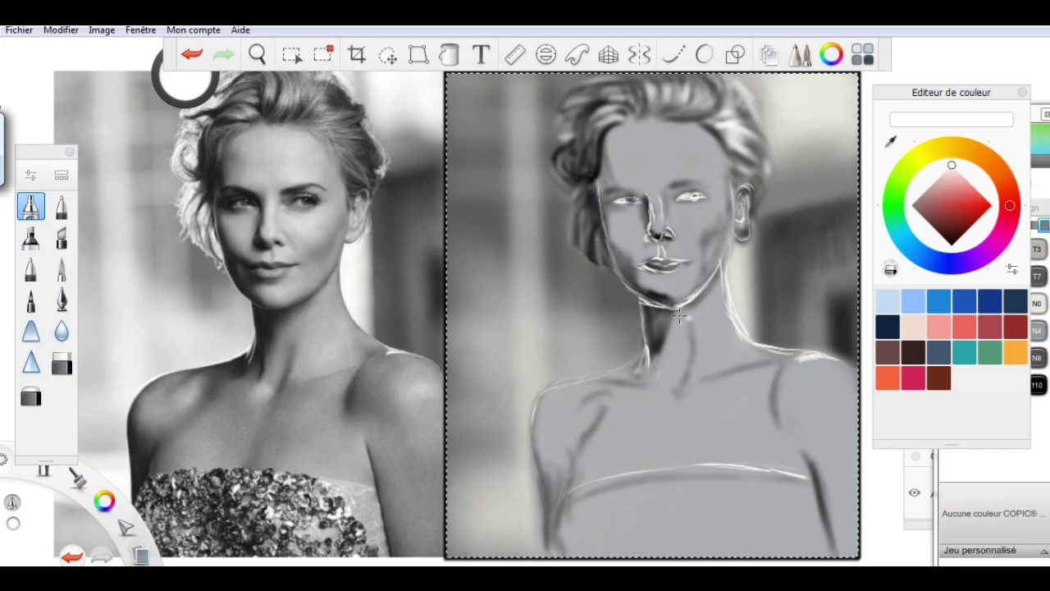
left_click_drag(631, 172, 706, 139)
mouse_move(623, 246)
left_mouse_down()
mouse_move(657, 206)
mouse_move(699, 269)
mouse_move(648, 305)
mouse_move(722, 312)
left_mouse_up()
Airbrush highlights onto the neck, shoulders and chest
mouse_move(590, 394)
left_mouse_down()
mouse_move(555, 424)
mouse_move(619, 424)
left_mouse_up()
mouse_move(706, 452)
left_mouse_down()
mouse_move(827, 377)
mouse_move(703, 446)
left_mouse_up()
left_click_drag(763, 418, 663, 394)
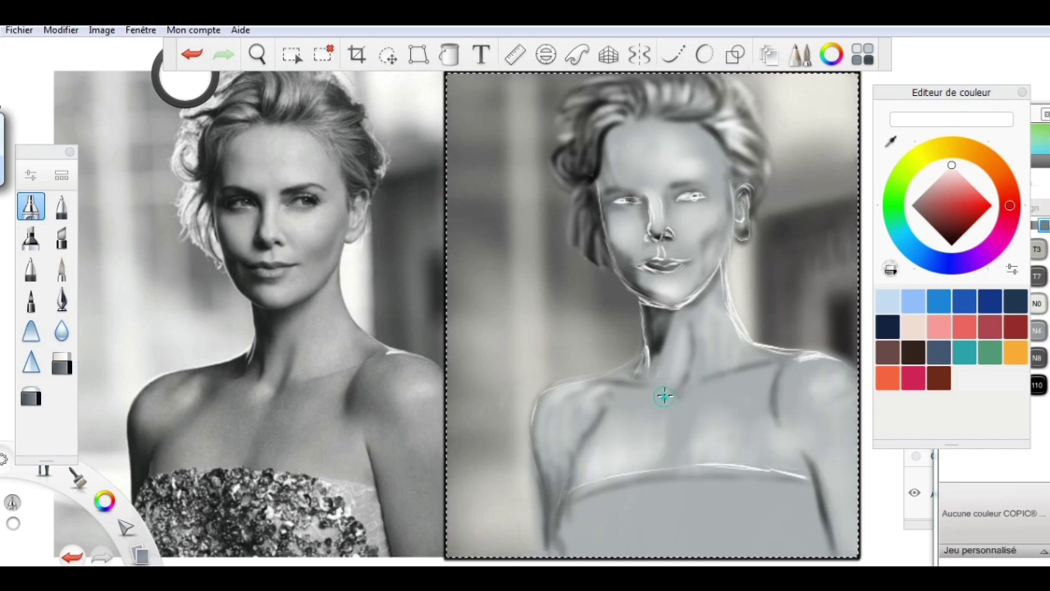
left_click_drag(722, 345, 566, 427)
Eyedrop black and shade under the chin, the neck, left chest and left shoulder
left_click(663, 312, "alt")
left_click_drag(663, 312, 668, 452)
left_click_drag(608, 385, 541, 525)
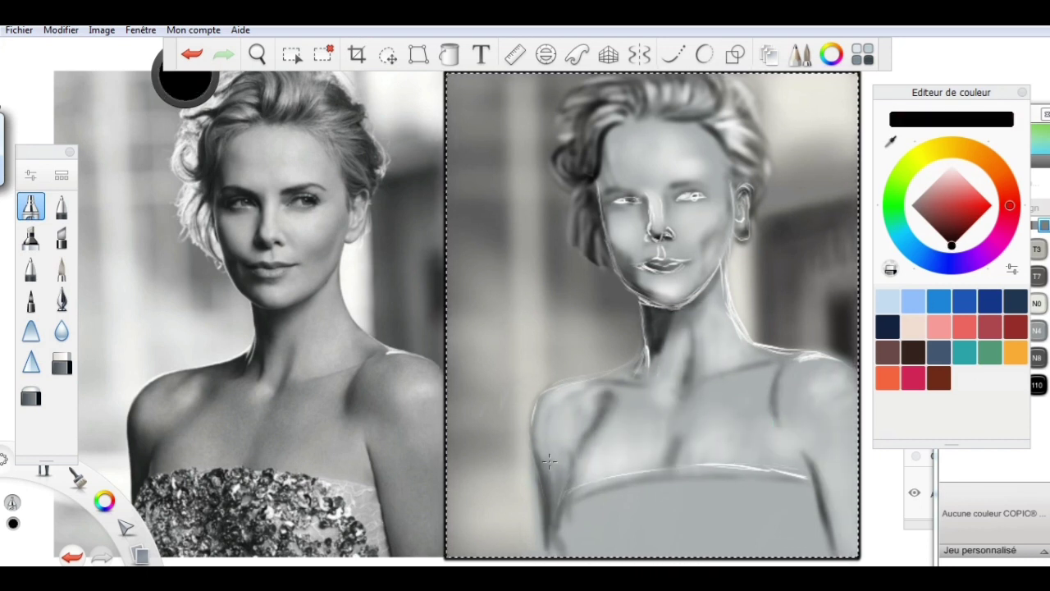
left_click_drag(533, 410, 558, 550)
left_click_drag(574, 394, 664, 359)
mouse_move(644, 287)
left_mouse_down()
mouse_move(615, 123)
mouse_move(645, 299)
left_mouse_up()
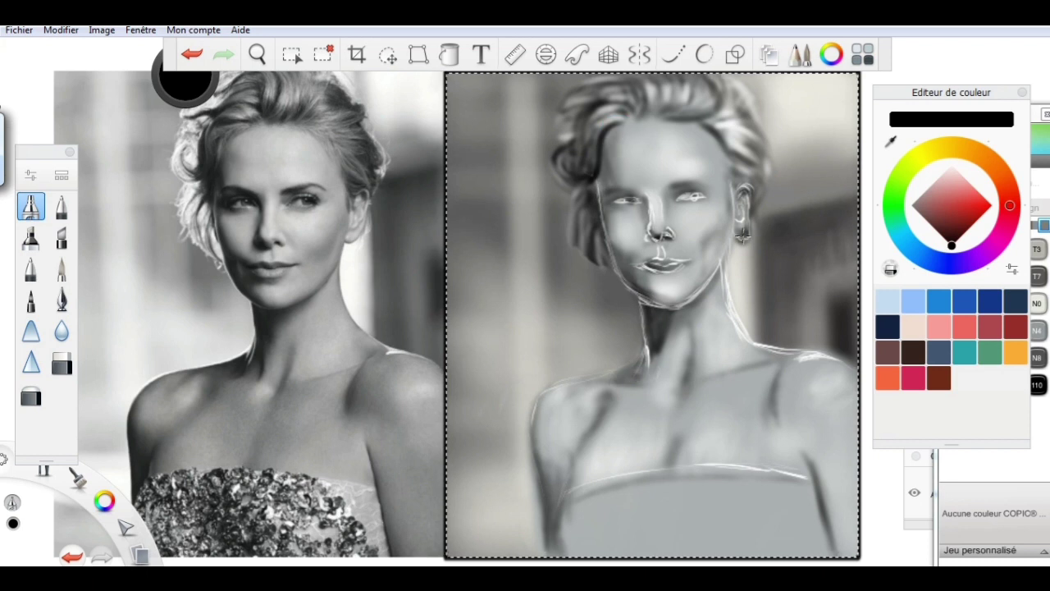
Choose the Crayon dur pencil brush and show the layer list
scroll(563, 254, "up", 2)
left_click(800, 54)
left_click(617, 347)
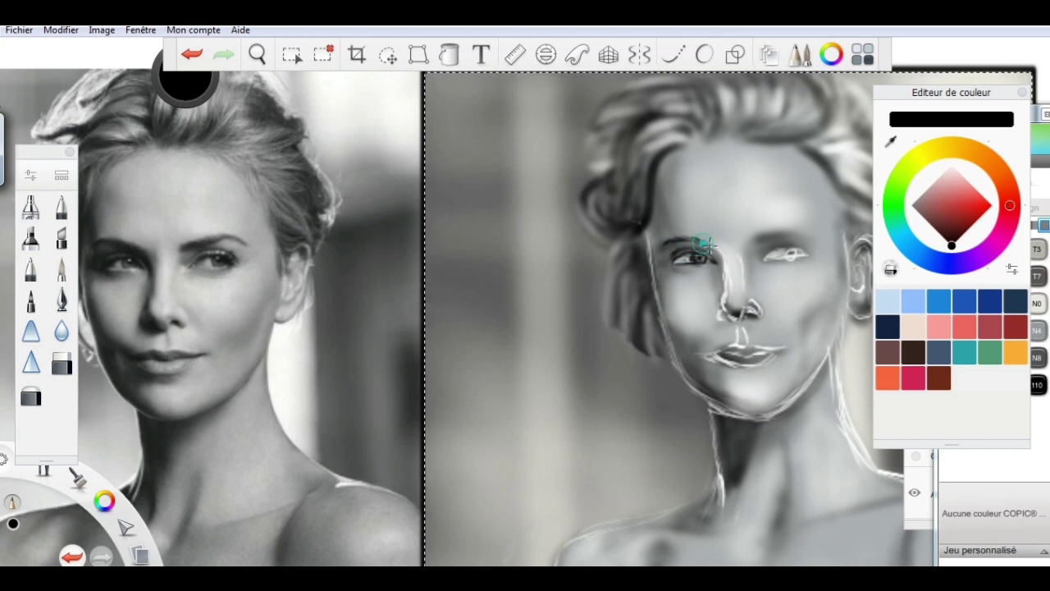
left_click(54, 224)
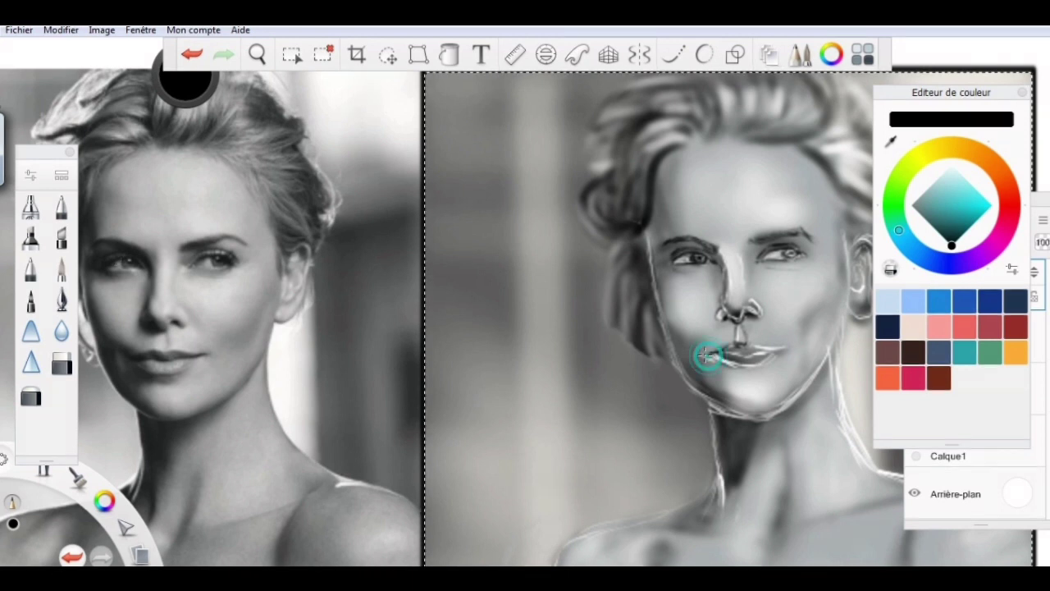
Draw dark pencil lines on the lips, both jawlines, the right ear and eyebrow
mouse_move(702, 354)
left_mouse_down()
mouse_move(739, 363)
mouse_move(783, 345)
mouse_move(755, 363)
mouse_move(771, 361)
left_mouse_up()
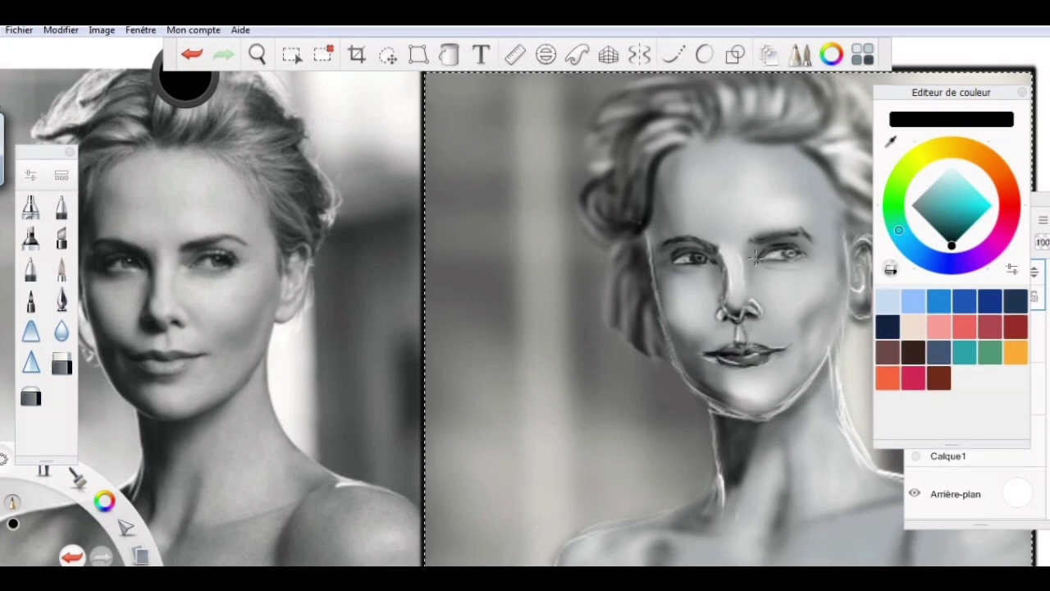
mouse_move(648, 271)
left_mouse_down()
mouse_move(667, 330)
mouse_move(699, 366)
left_mouse_up()
left_click_drag(707, 403, 813, 373)
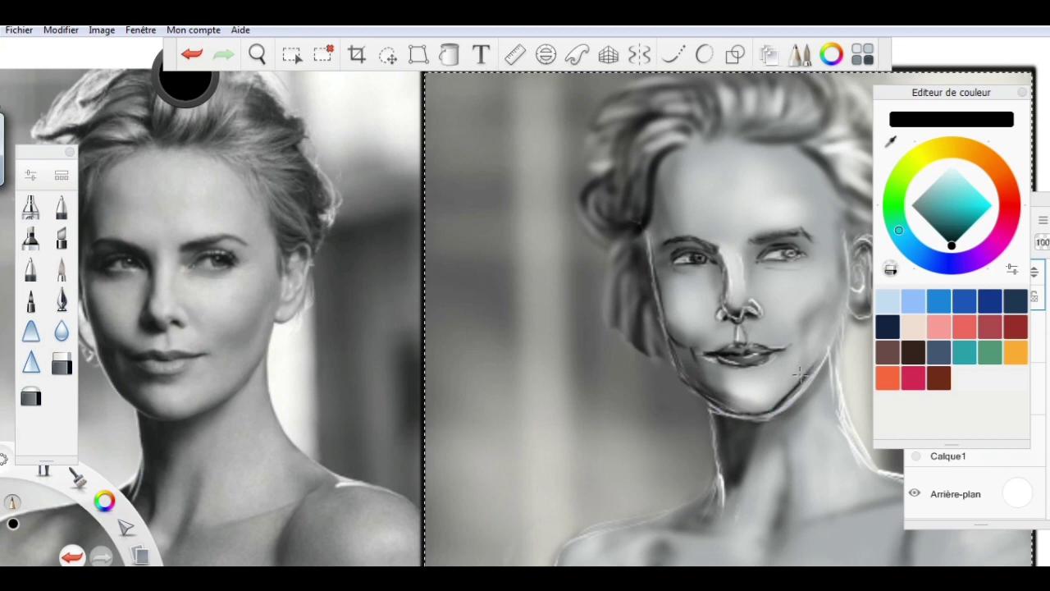
left_click_drag(841, 328, 779, 406)
mouse_move(838, 272)
left_mouse_down()
mouse_move(823, 353)
mouse_move(837, 402)
left_mouse_up()
left_click_drag(377, 334, 273, 327)
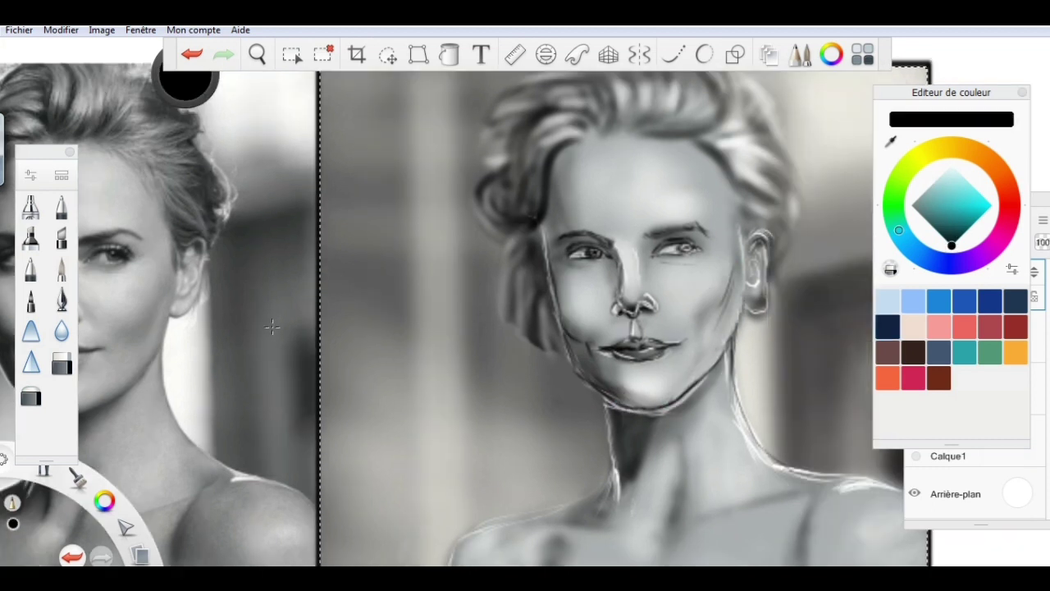
left_click_drag(744, 240, 755, 308)
left_click_drag(693, 223, 712, 240)
Switch to grey and add strokes across the top hair and near the ear
left_click(713, 242, "alt")
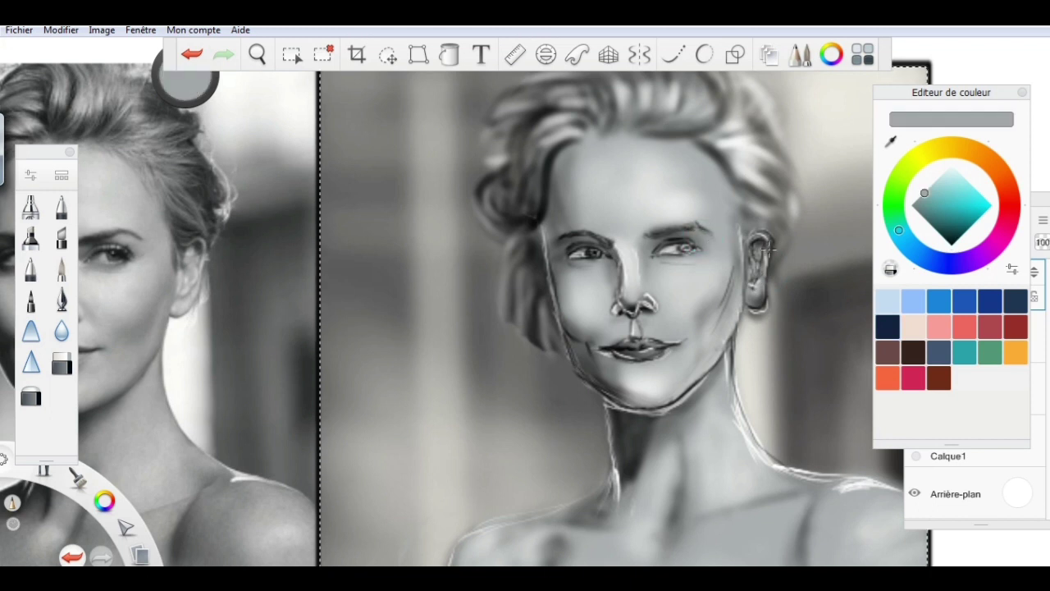
scroll(565, 436, "down", 3)
scroll(566, 436, "up", 3)
left_click_drag(624, 193, 644, 237)
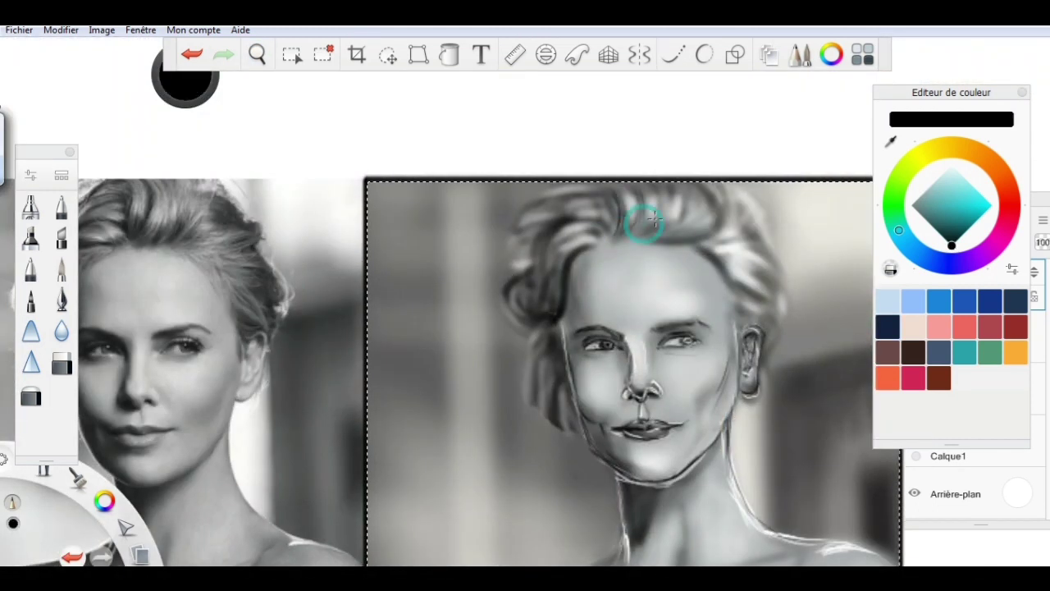
left_click_drag(689, 182, 705, 240)
left_click_drag(739, 184, 697, 230)
mouse_move(615, 217)
left_mouse_down()
mouse_move(703, 246)
mouse_move(757, 304)
mouse_move(864, 229)
left_mouse_up()
mouse_move(633, 165)
left_mouse_down()
mouse_move(672, 353)
mouse_move(645, 216)
mouse_move(514, 240)
left_mouse_up()
key("e")
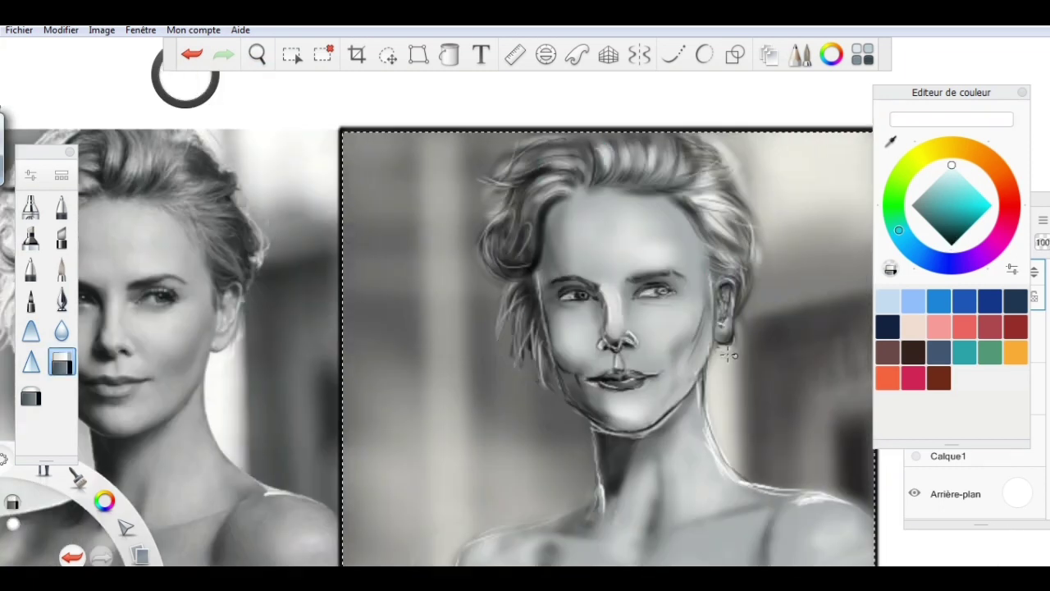
scroll(566, 418, "down", 5)
Set the image width to 2732 pixels in Taille de l'image
scroll(581, 427, "up", 3)
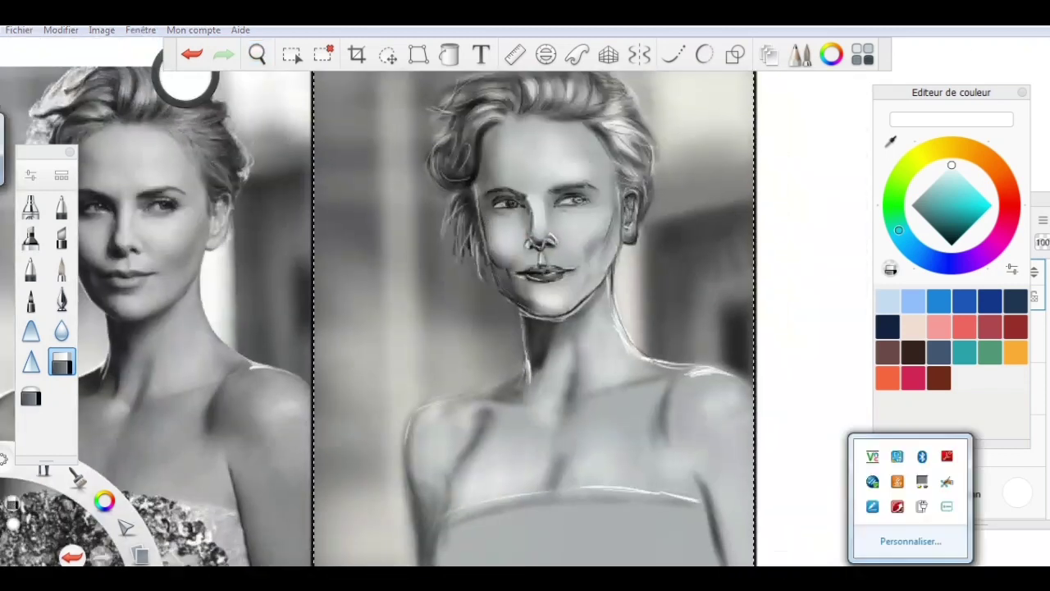
left_click(102, 30)
left_click(139, 42)
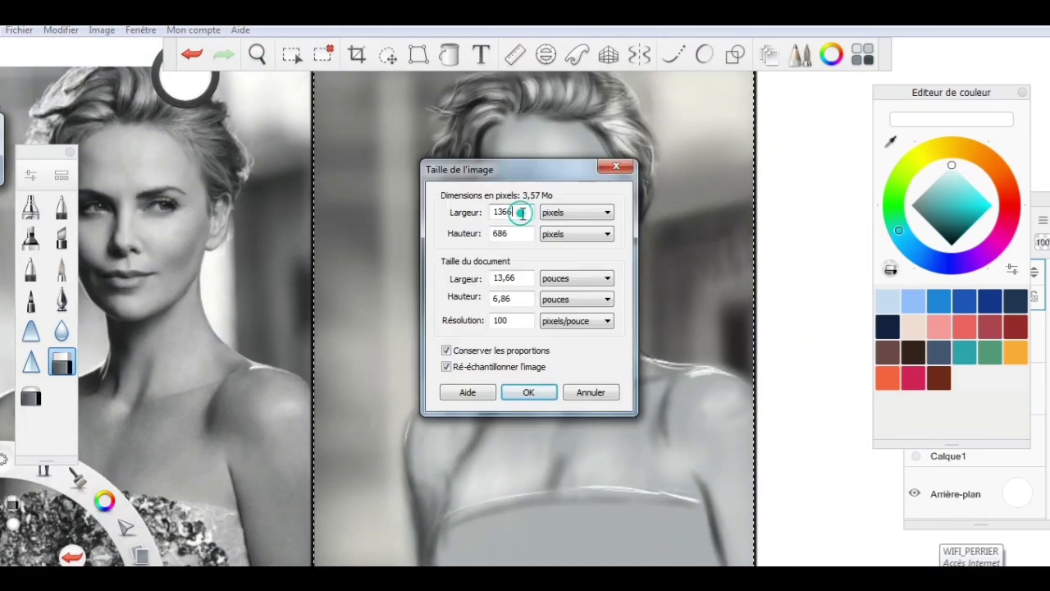
double_click(513, 213)
type("2732")
left_click(529, 392)
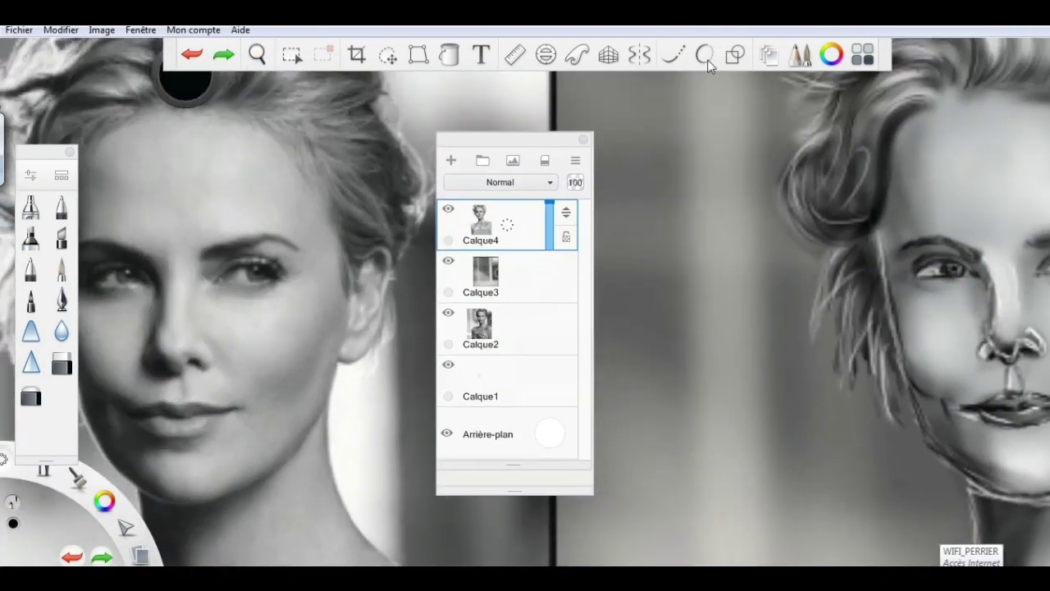
Eyedrop a dark eye tone to deepen the eyelid and iris, then pick Copic black
left_click(936, 277, "alt")
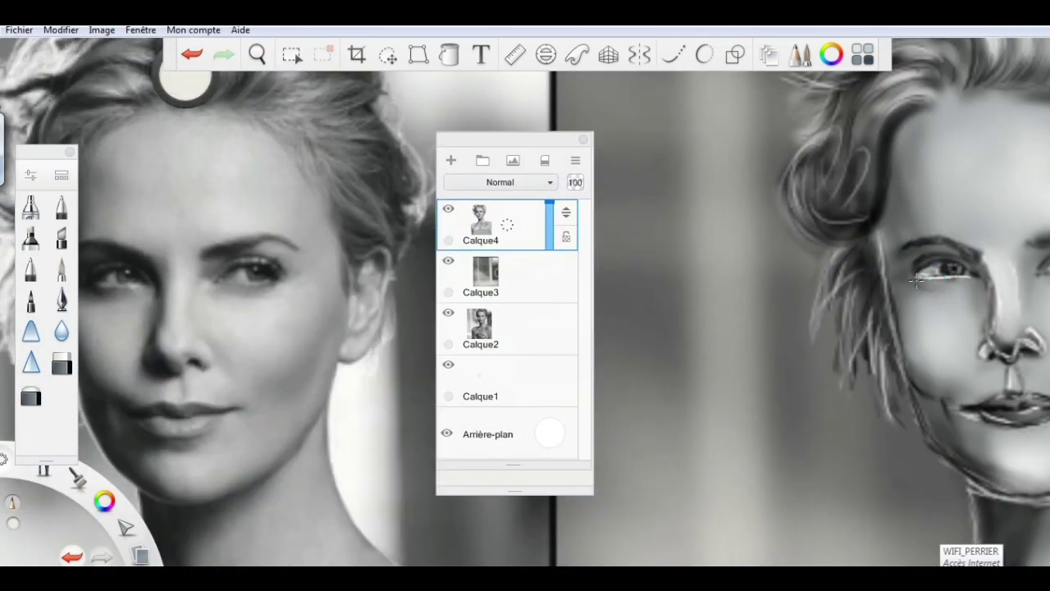
left_click(929, 268, "alt")
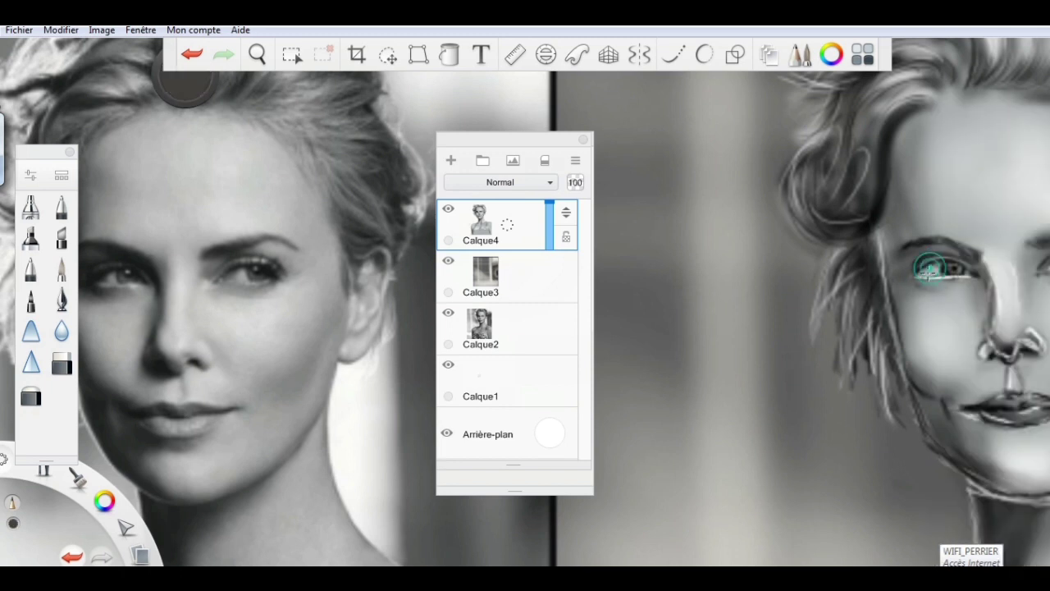
left_click_drag(919, 278, 928, 281)
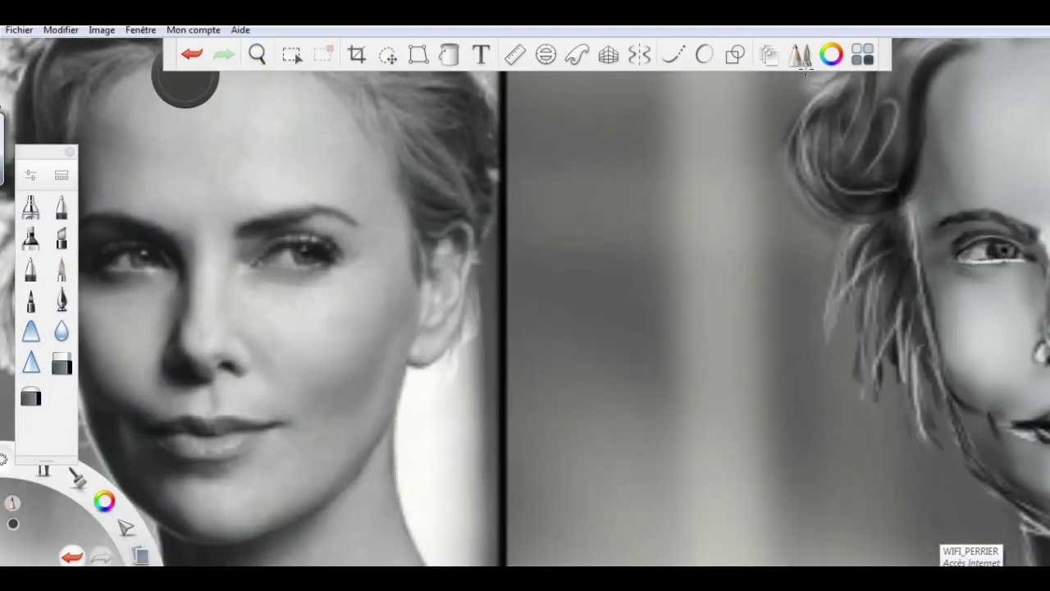
left_click(800, 54)
left_click(962, 252)
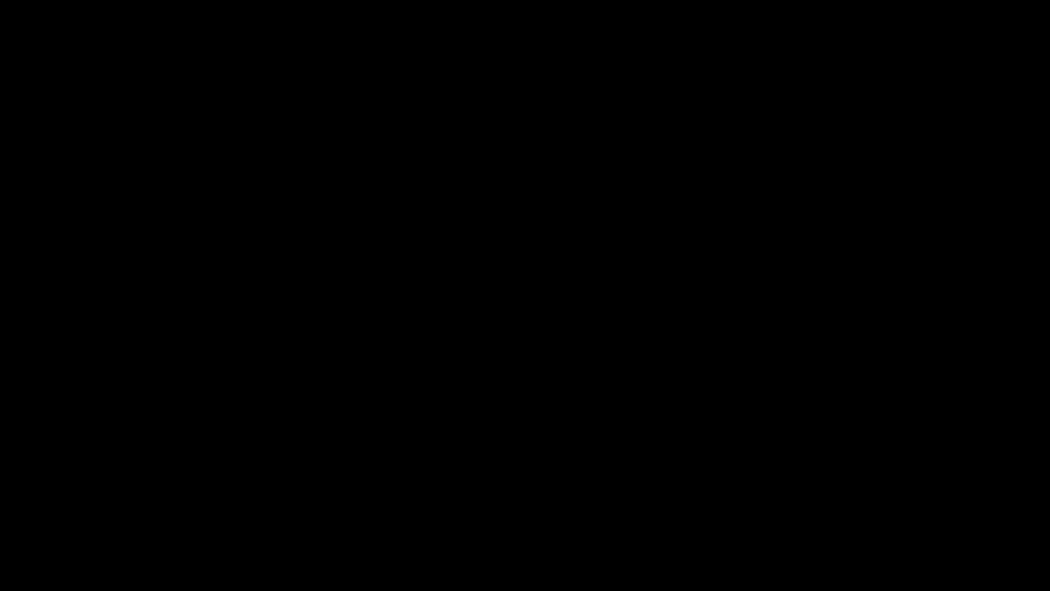
Expand the YouTube video description and scroll through the animation-app text
left_click(662, 252)
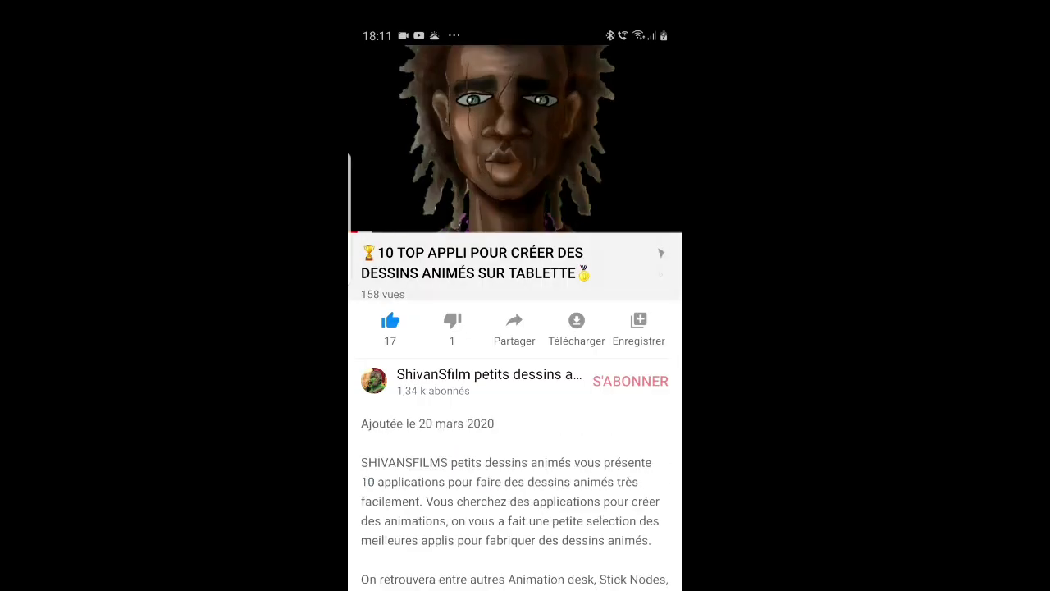
scroll(515, 411, "down", 2)
scroll(514, 410, "down", 2)
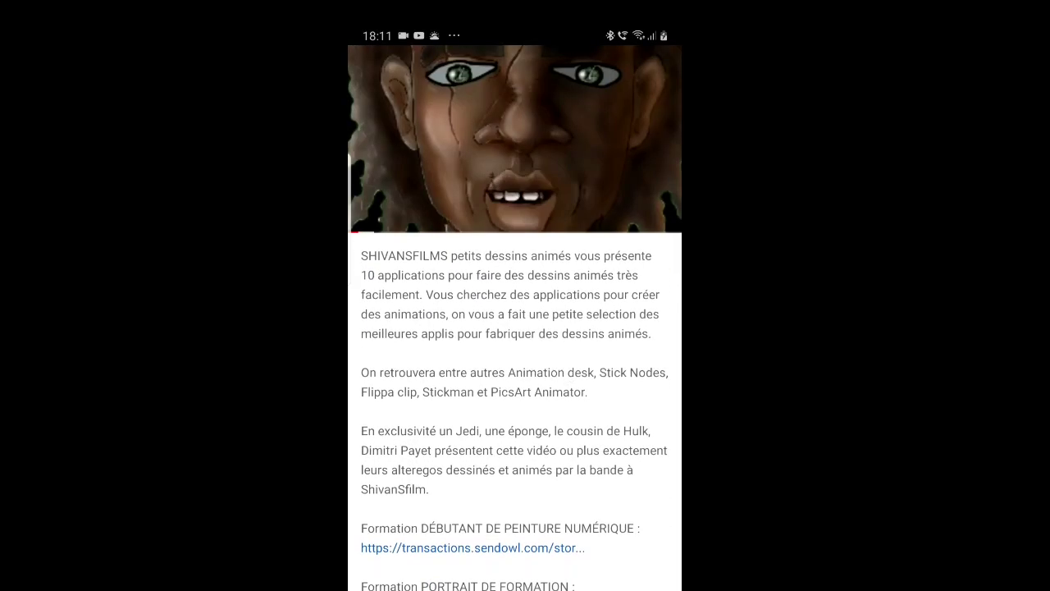
scroll(514, 410, "down", 3)
scroll(514, 410, "down", 2)
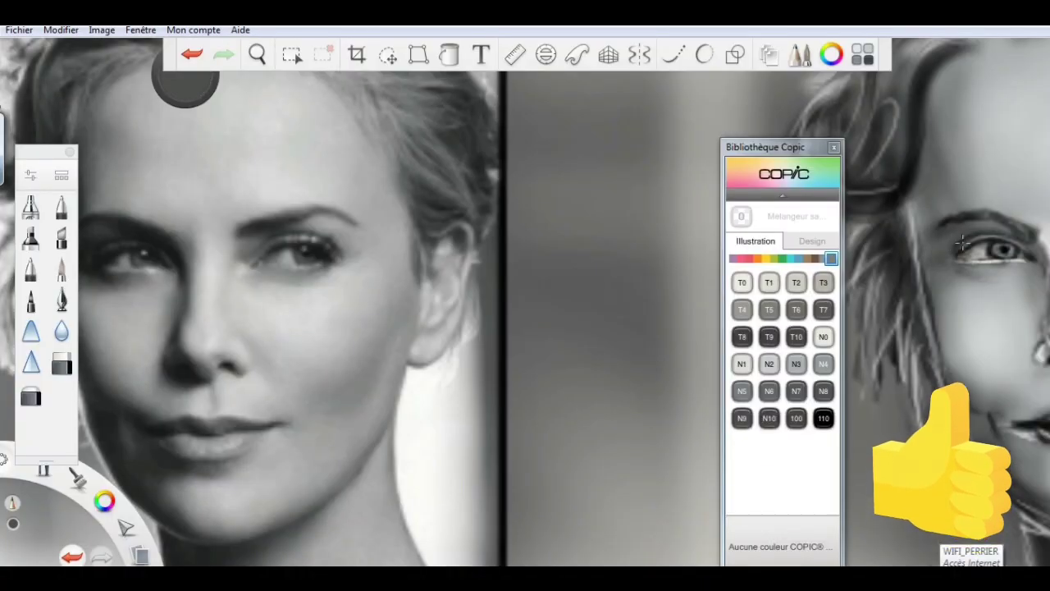
Choose Copic 100 Black from the T3 Toner Gray set
left_click(823, 282)
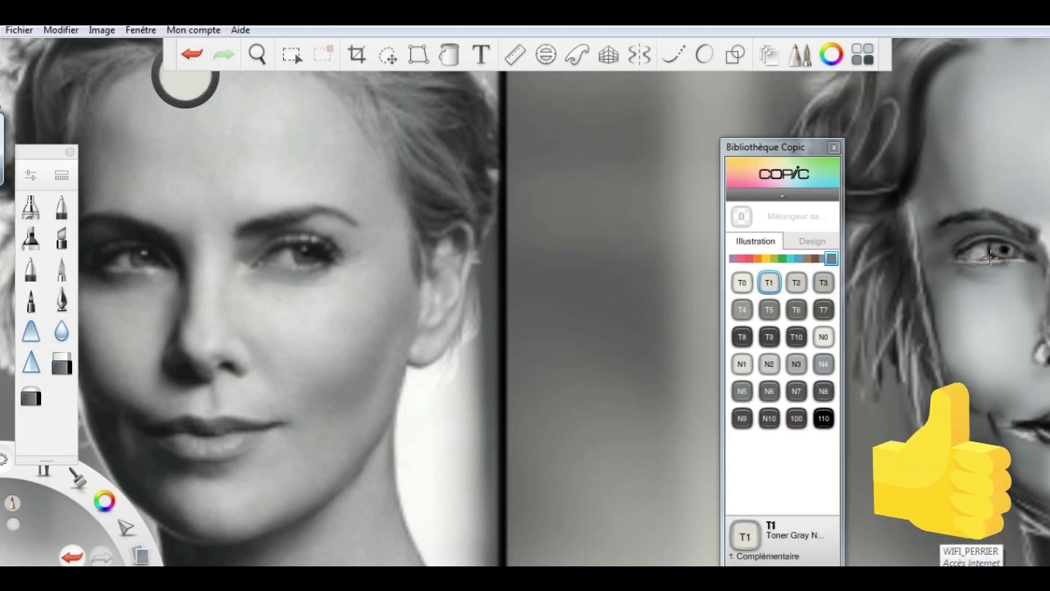
left_click(796, 419)
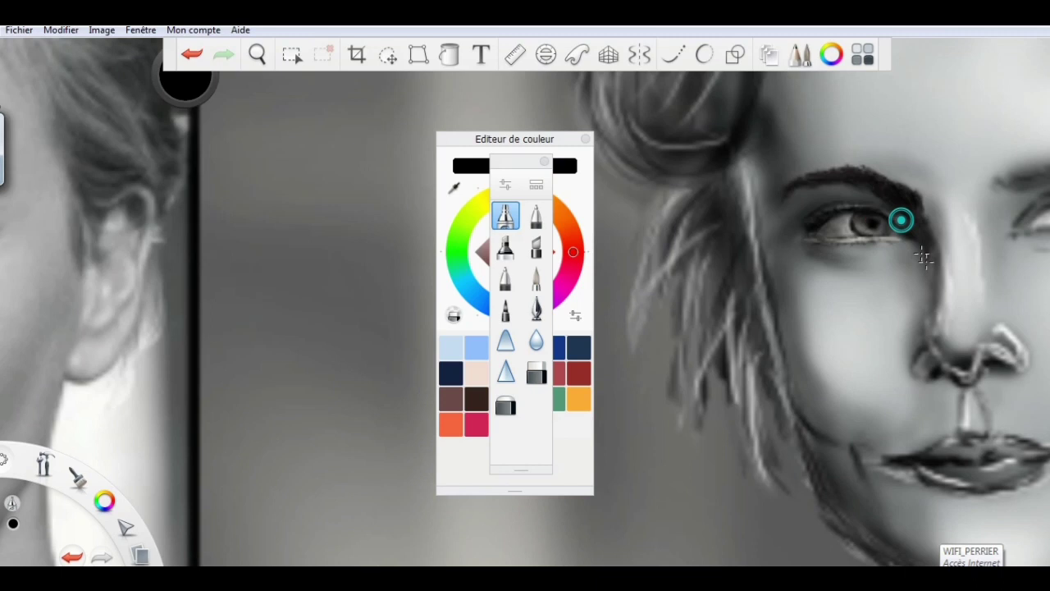
Zoom into the face, redo the undone eye stroke, and bring up the Copic library
left_click_drag(751, 267, 663, 314)
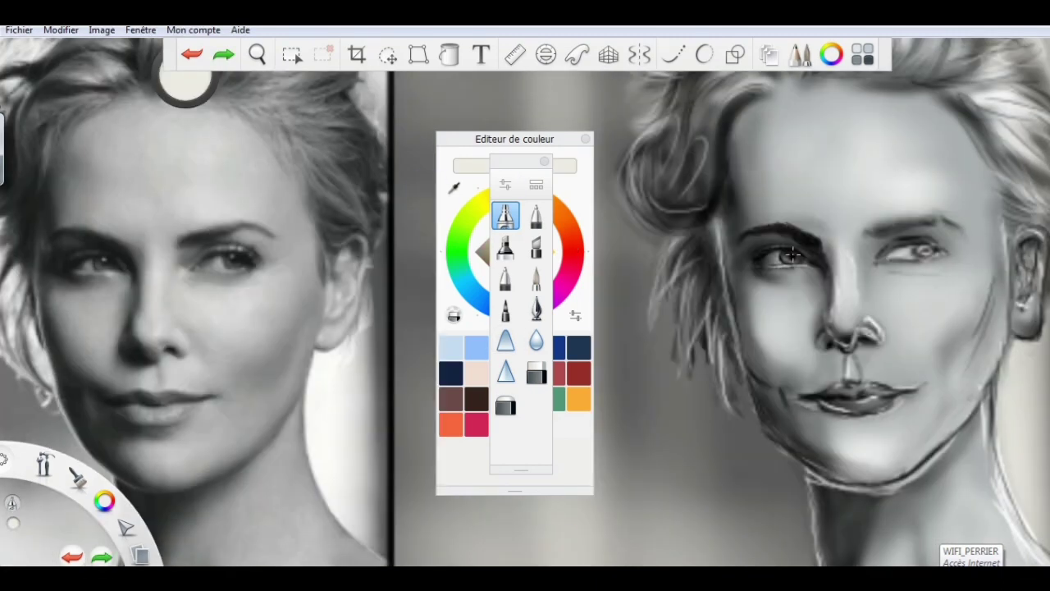
left_click(102, 557)
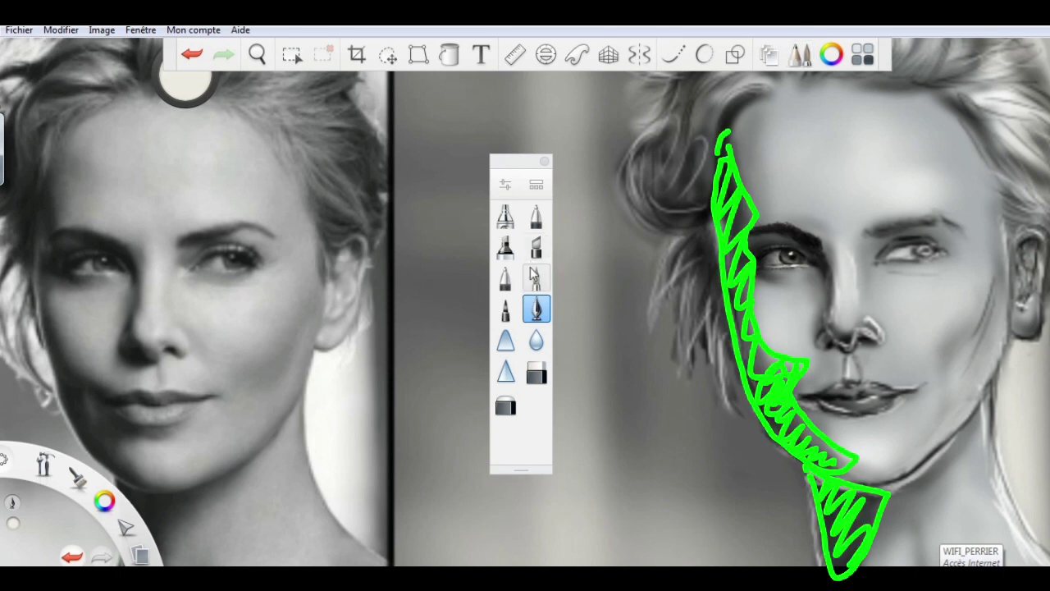
left_click(861, 56)
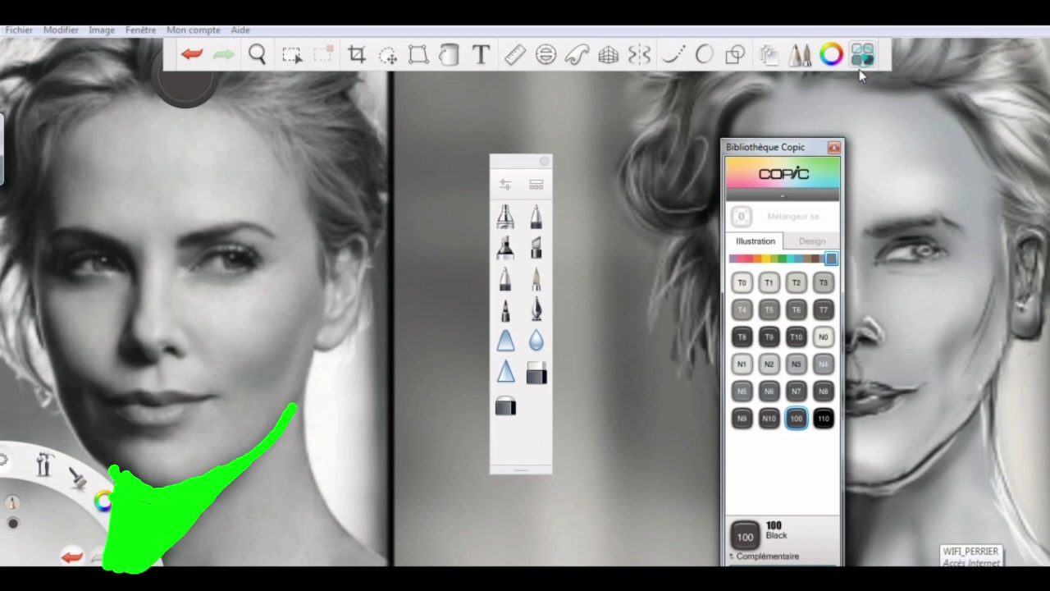
Ink dark lines along the left jaw, chin-to-ear jawline and upper lip
left_click(860, 59)
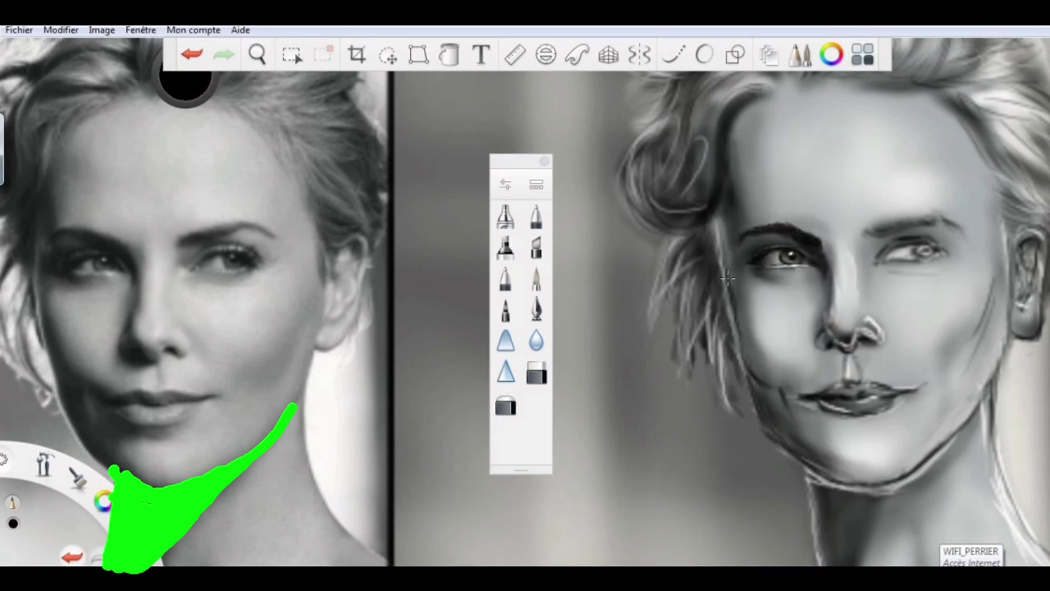
key("e")
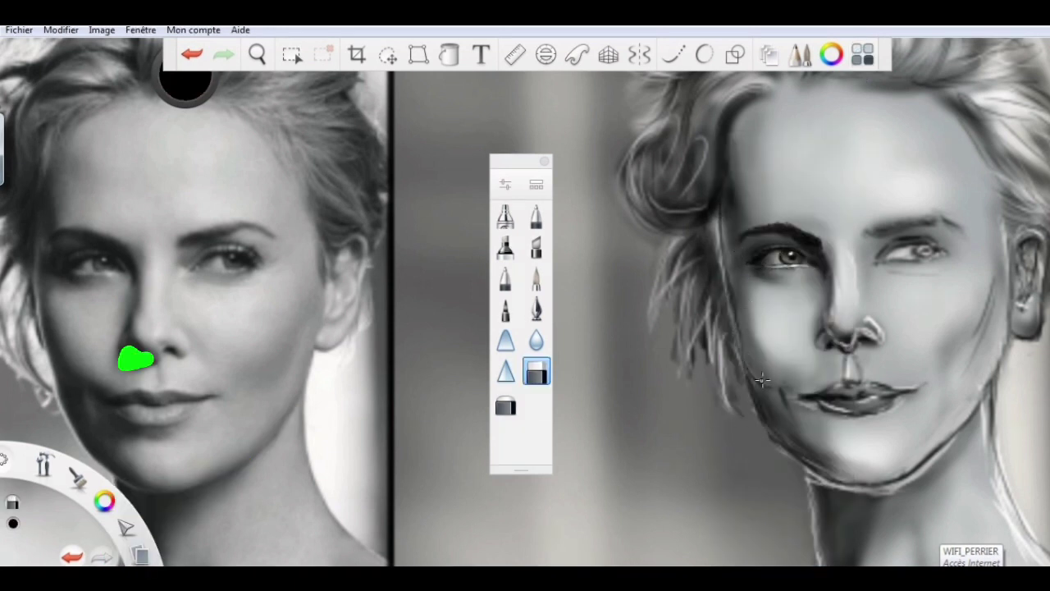
left_click(536, 309)
left_click_drag(719, 194, 808, 463)
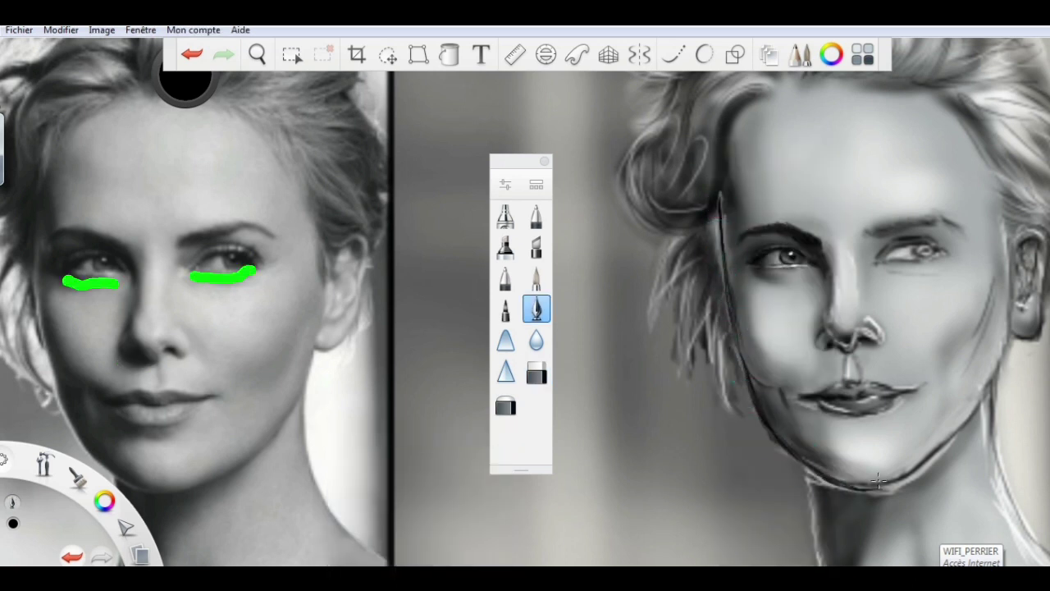
left_click_drag(878, 489, 1005, 351)
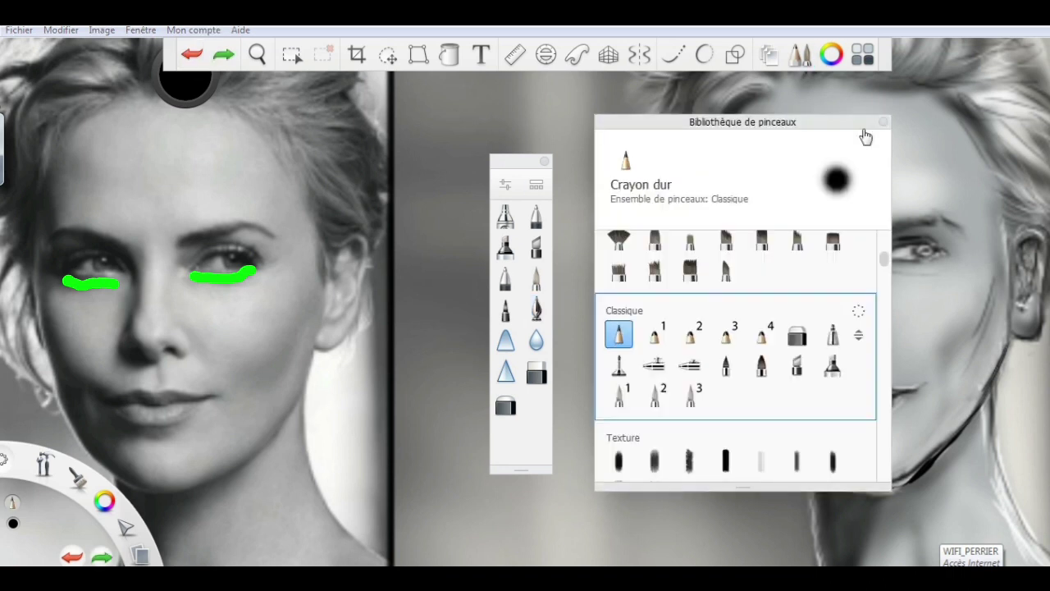
left_click_drag(845, 384, 906, 384)
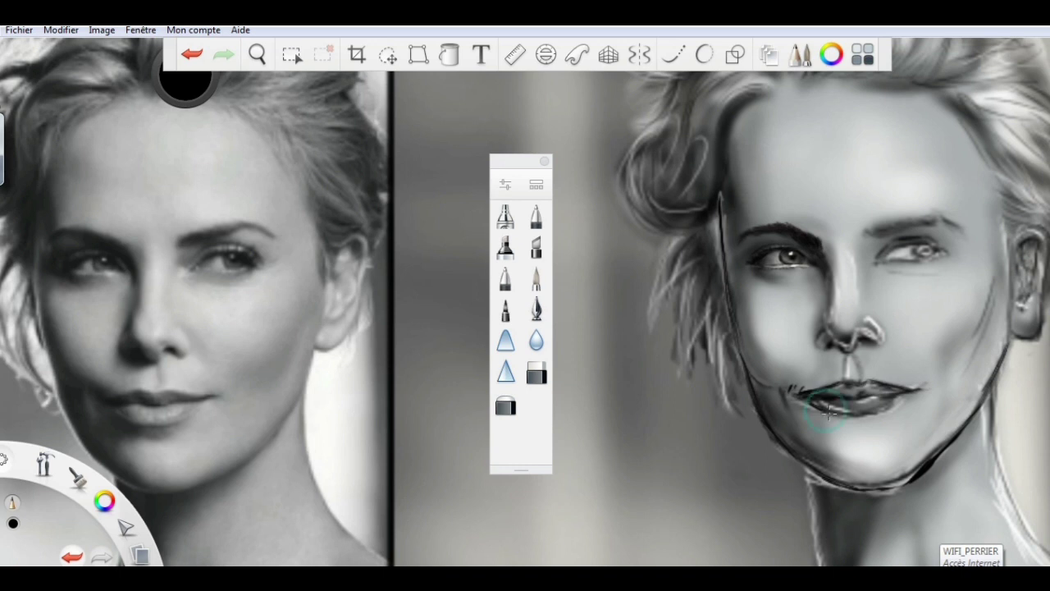
Erase to lighten the thick jaw line and pick a light grey
left_click(537, 374)
left_click_drag(939, 458, 907, 483)
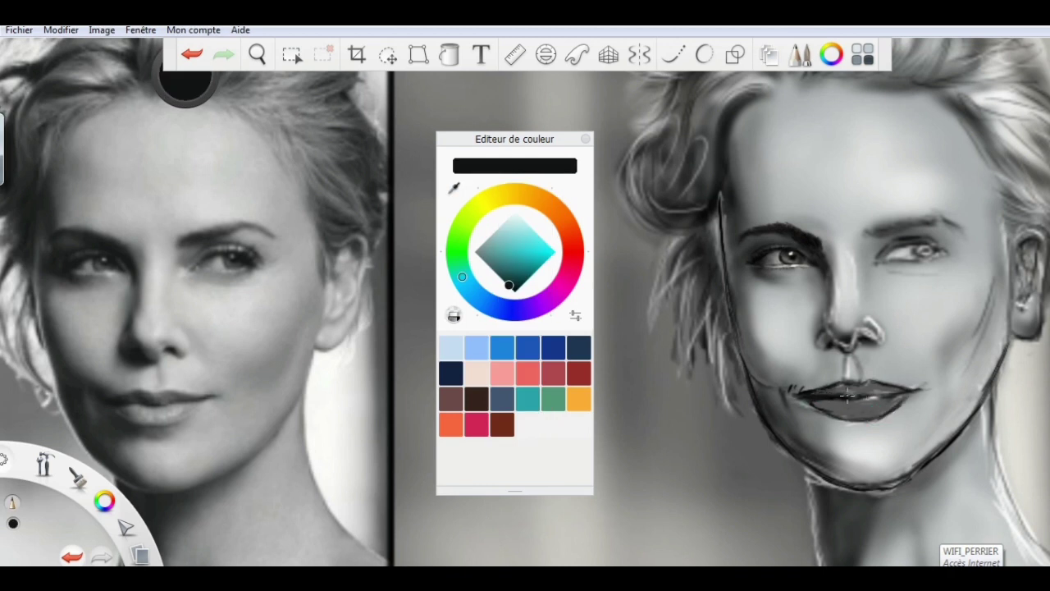
left_click(867, 363, "alt")
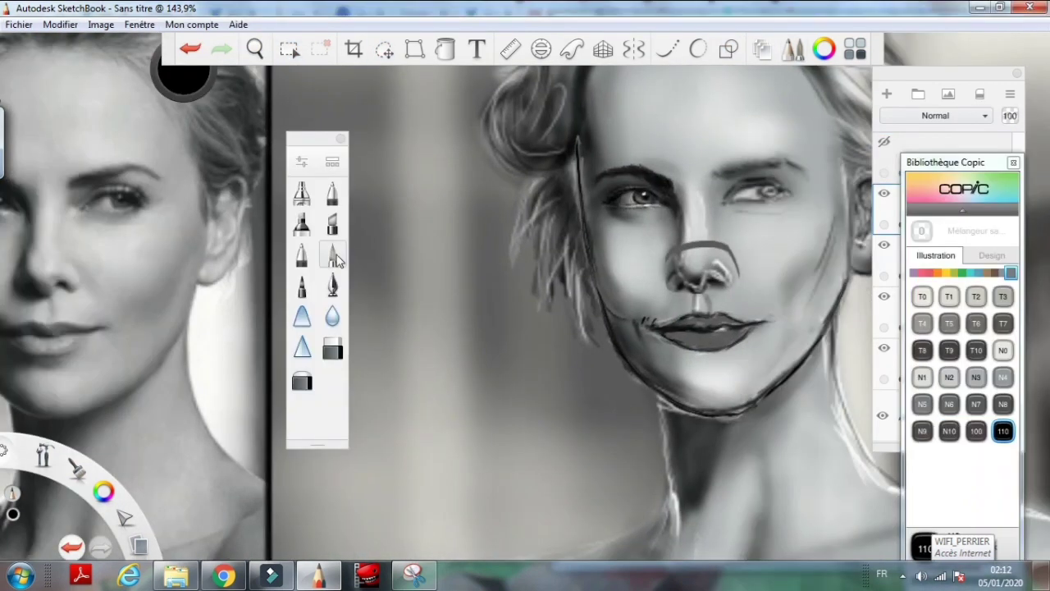
Sample greys from the nose and eye, then settle on Copic 110 black as the colour
left_click(684, 263, "alt")
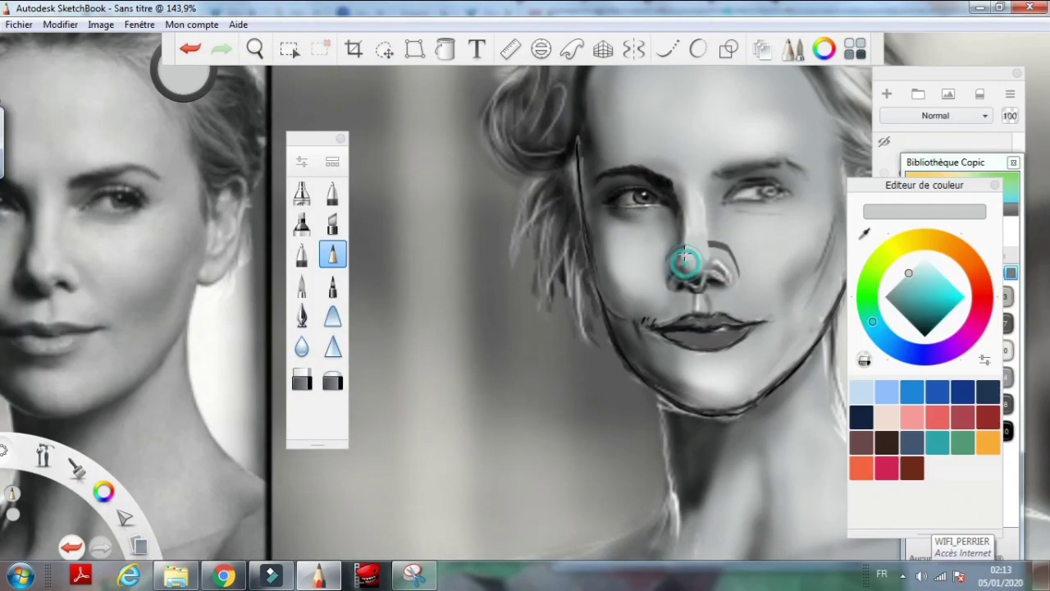
left_click(737, 267, "alt")
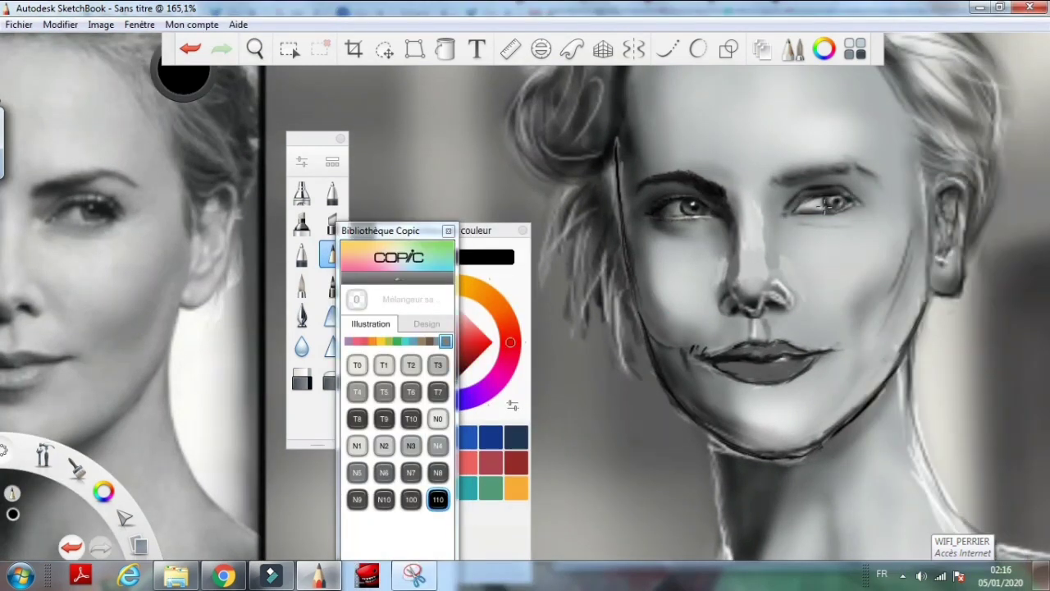
left_click(793, 217, "alt")
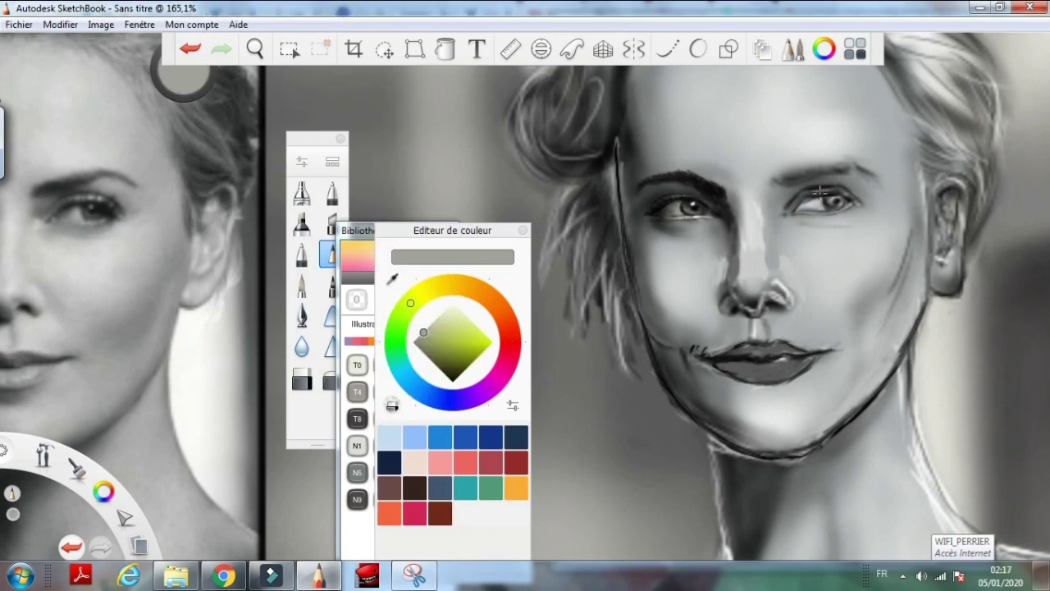
left_click(853, 54, "alt")
left_click(830, 205, "alt")
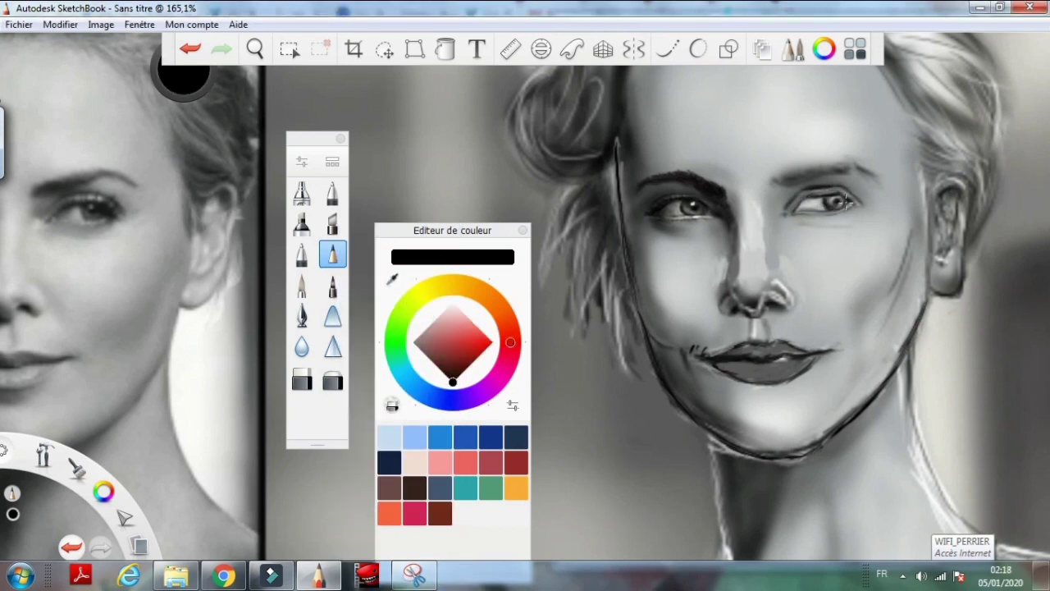
left_click(831, 201, "alt")
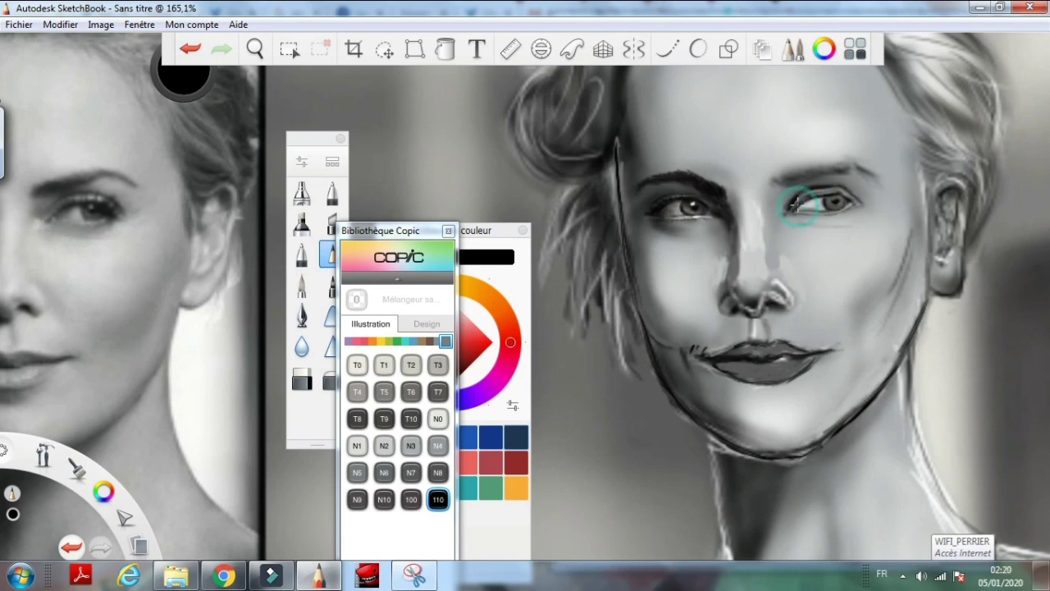
left_click(796, 206, "alt")
left_click_drag(823, 212, 845, 196)
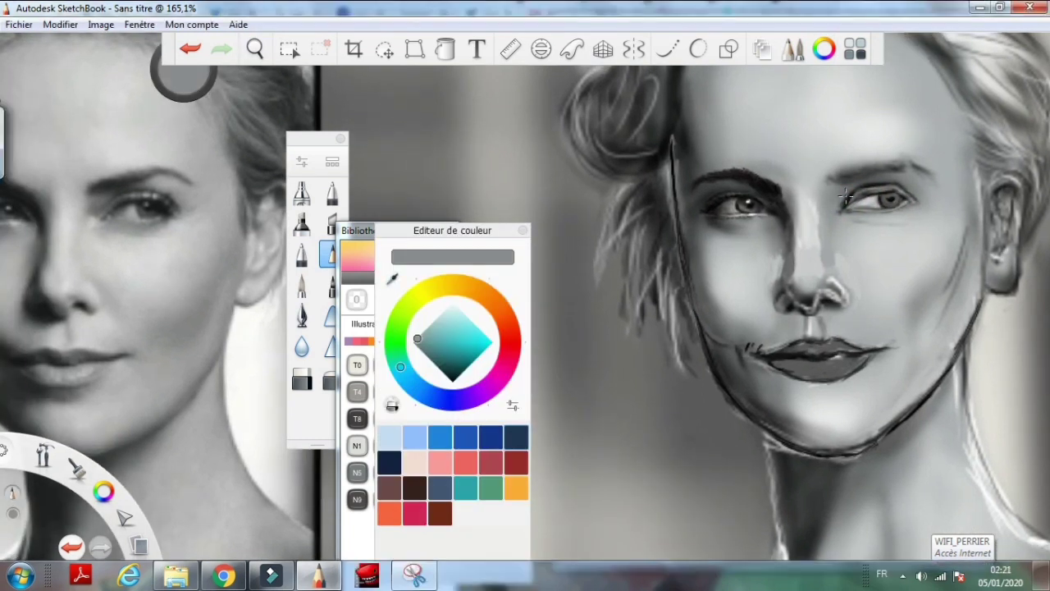
left_click(851, 196, "alt")
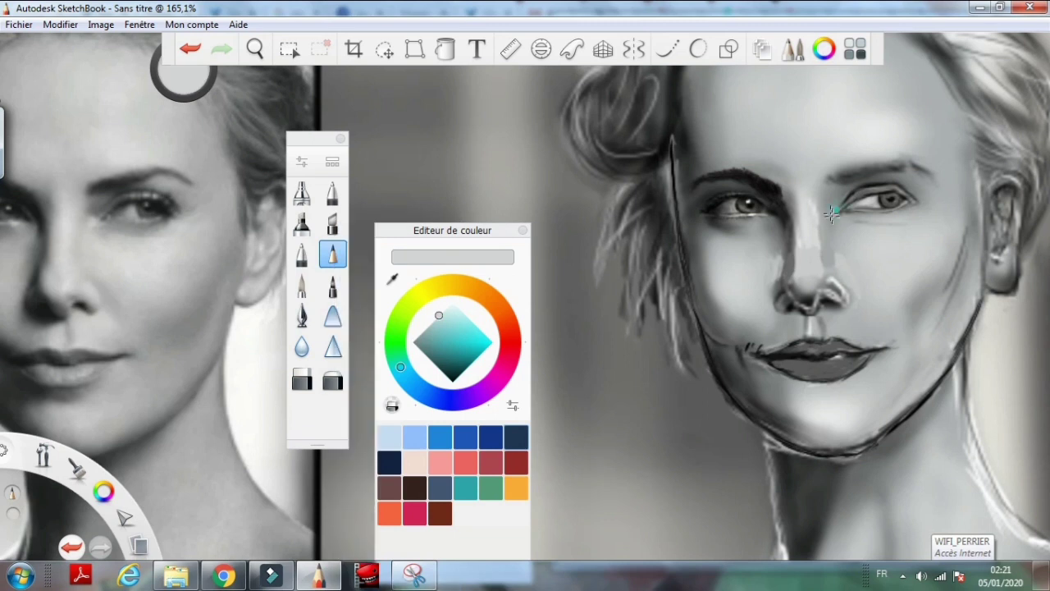
left_click(828, 181, "alt")
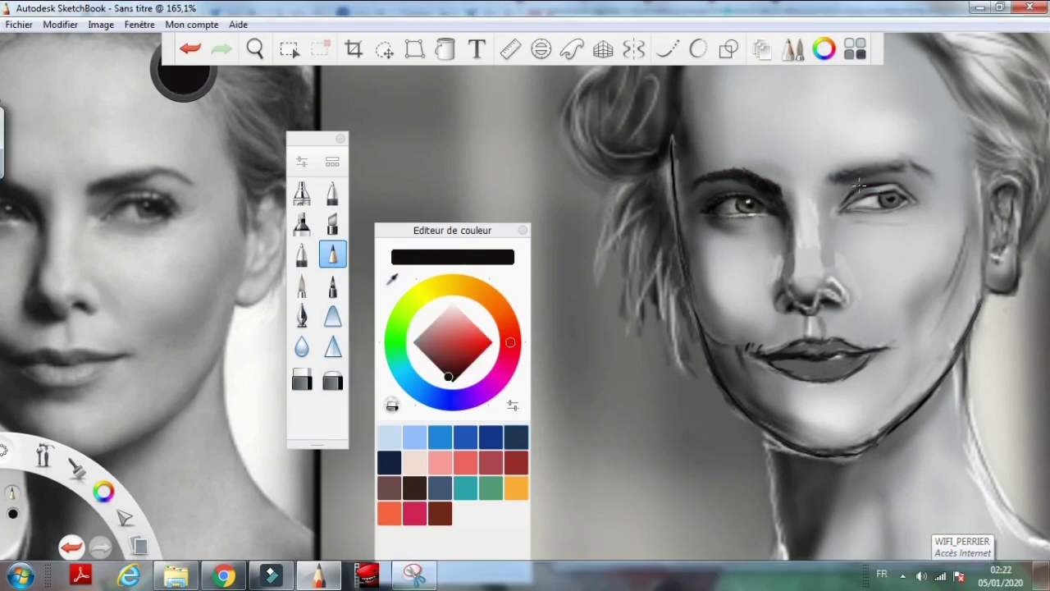
Lower the airbrush flow to 10% and set the colour back to black
key("ctrl+alt+b")
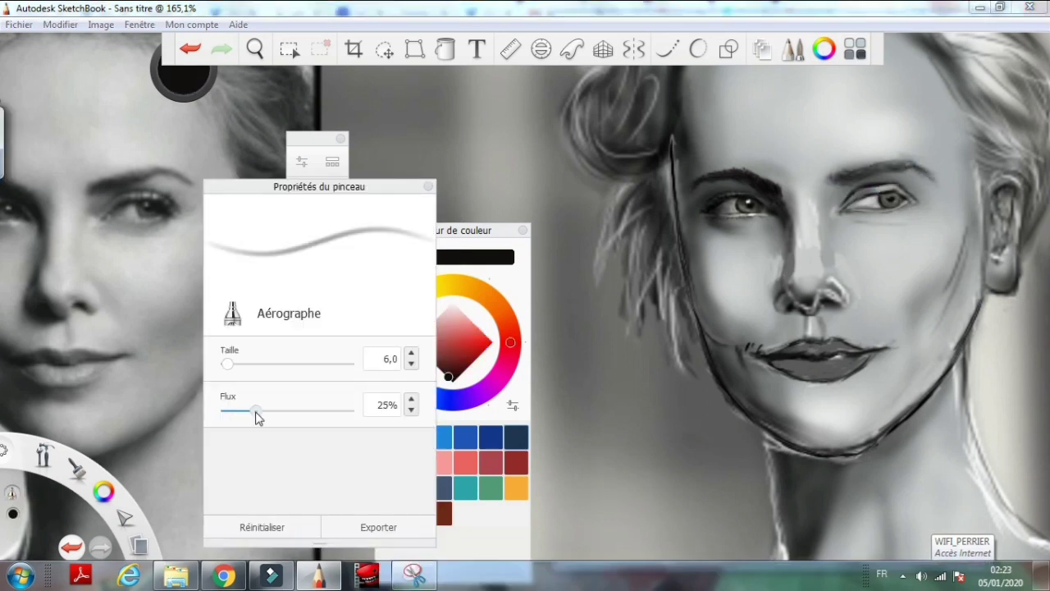
left_click_drag(875, 200, 911, 198)
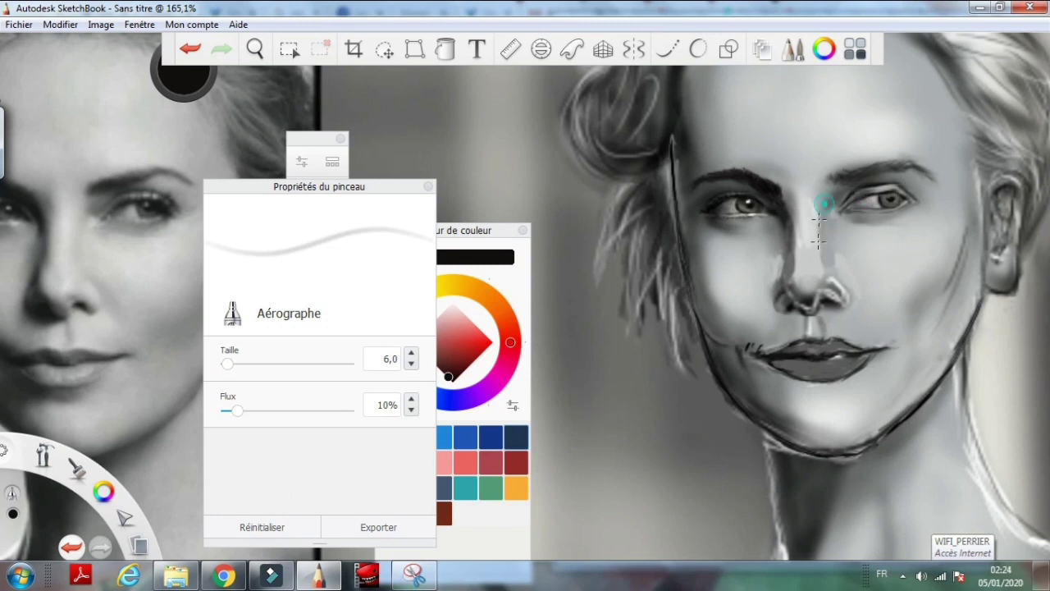
key("ctrl+alt+b")
key("ctrl+alt+c")
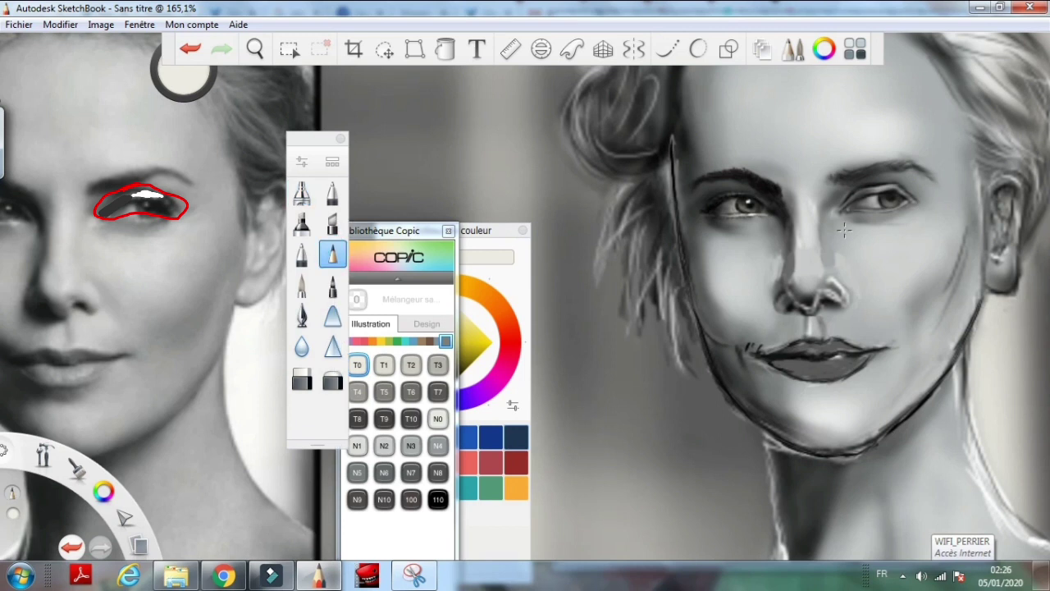
left_click(888, 192, "alt")
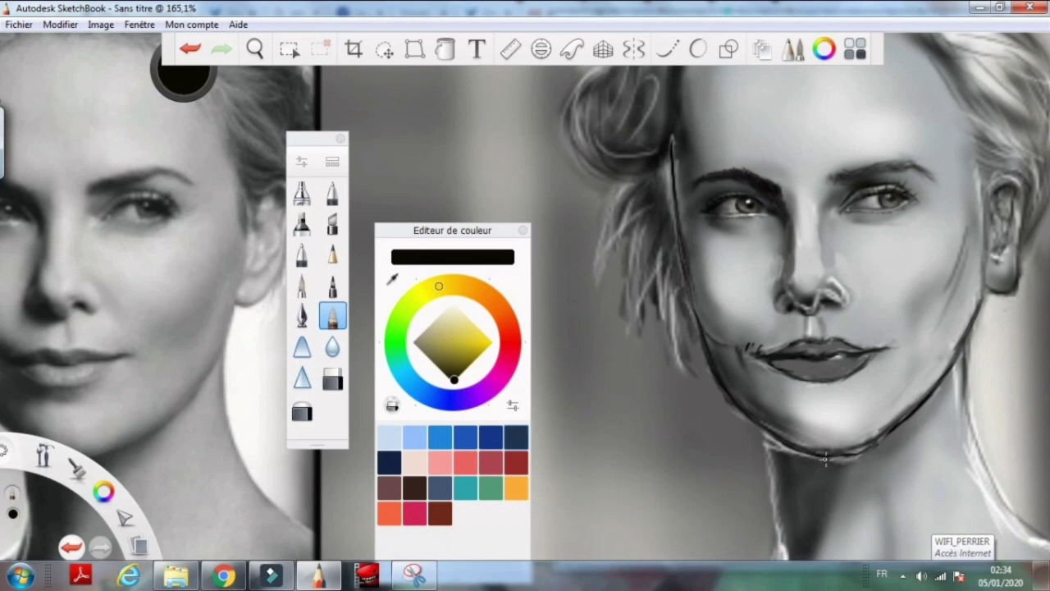
Switch to the pencil and draw a short dark stroke in the philtrum below the nose
mouse_move(148, 170)
left_mouse_down()
mouse_move(201, 182)
mouse_move(107, 167)
left_mouse_up()
left_click_drag(140, 191, 163, 200)
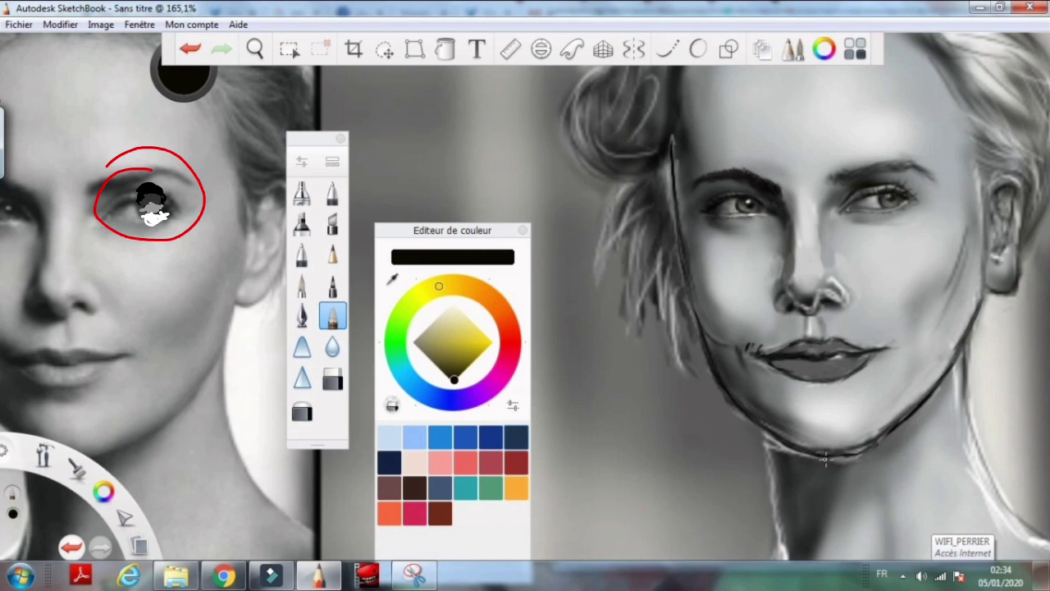
key("Escape")
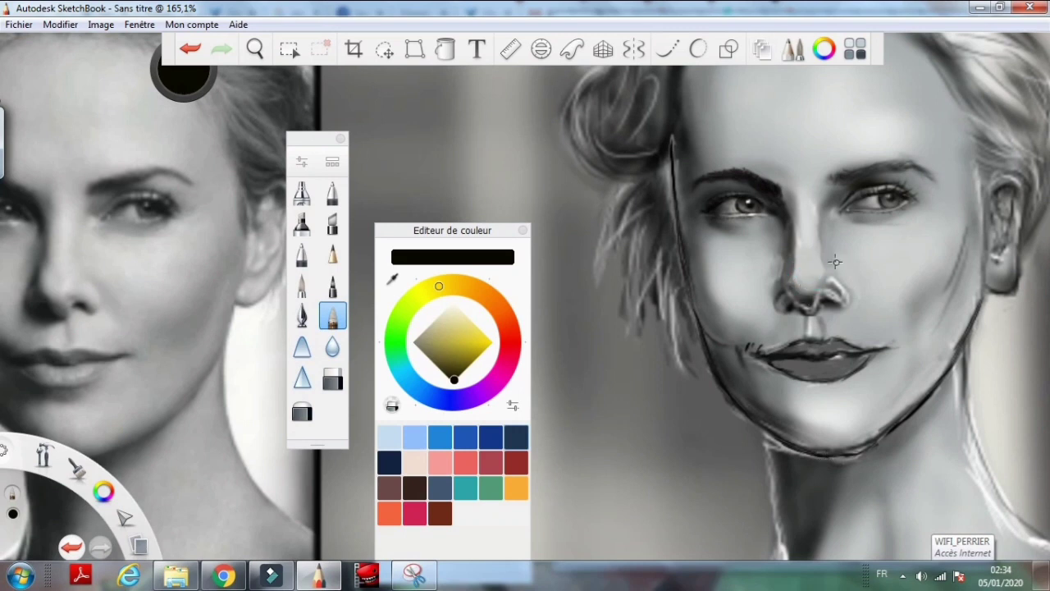
key("b")
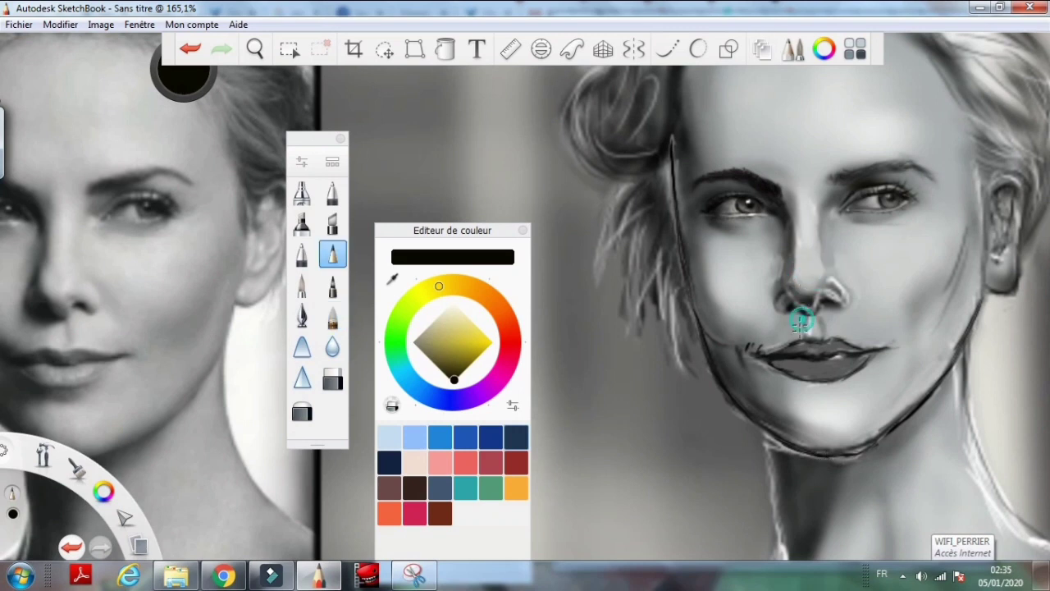
mouse_move(801, 321)
left_mouse_down()
mouse_move(811, 334)
mouse_move(845, 296)
left_mouse_up()
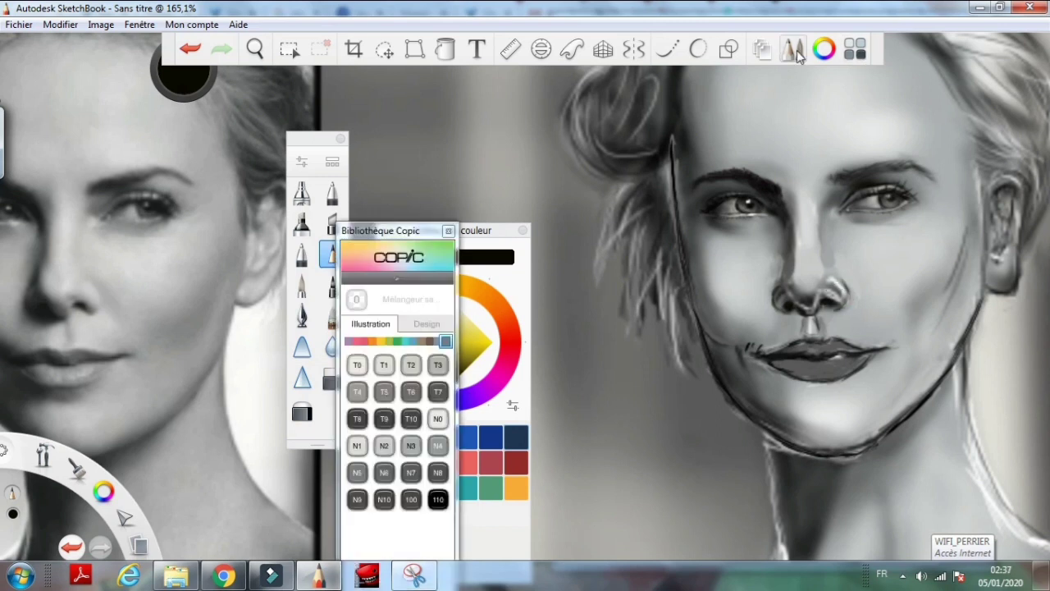
Set the brush to pure black and stroke dark shading along the nose's left side
mouse_move(841, 299)
left_mouse_down()
mouse_move(829, 281)
mouse_move(795, 284)
mouse_move(784, 306)
mouse_move(812, 343)
left_mouse_up()
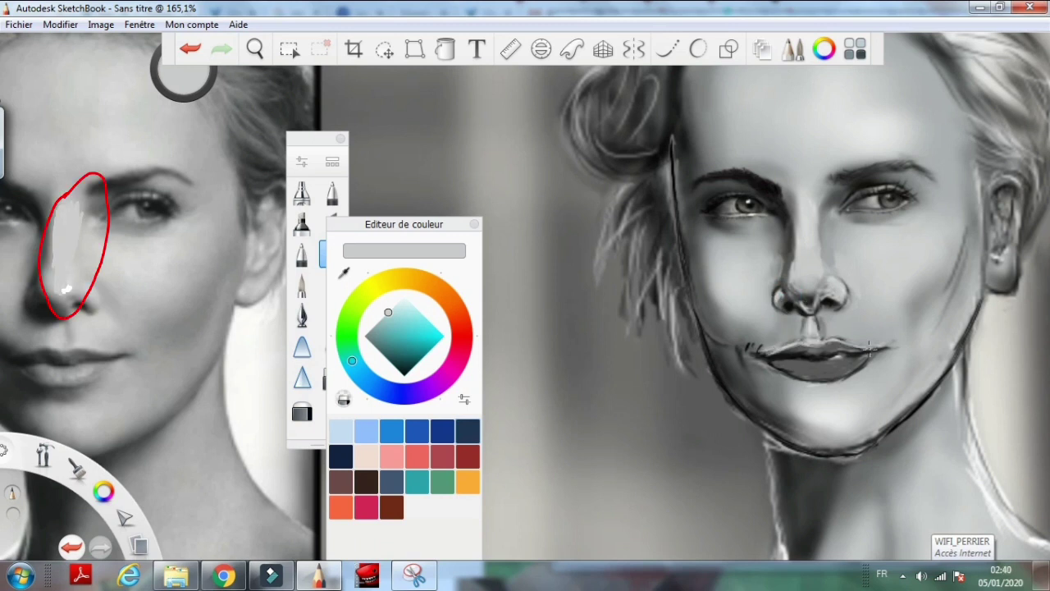
left_click(395, 334)
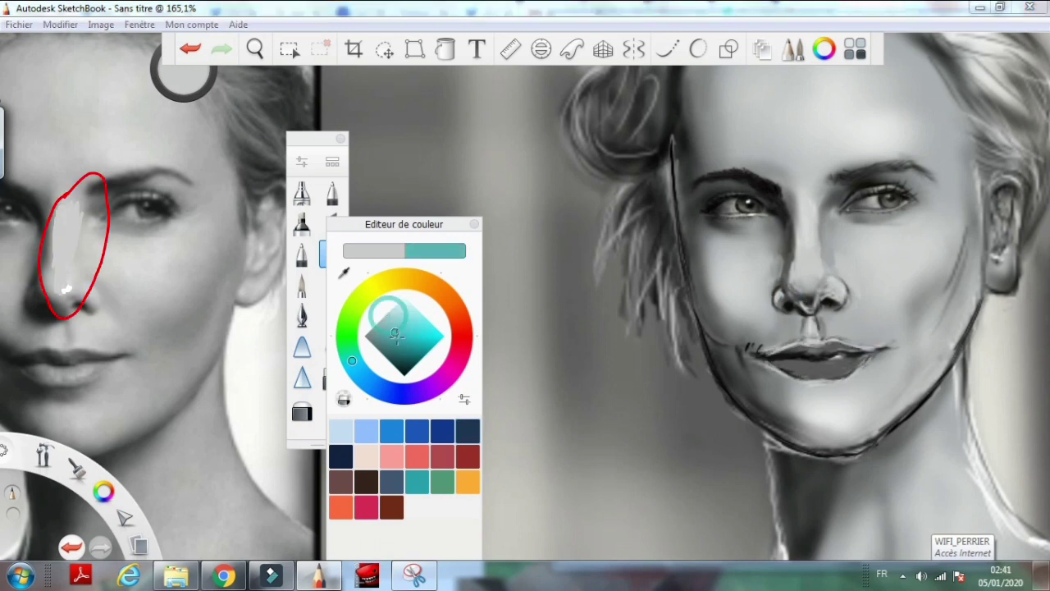
left_click_drag(395, 334, 404, 375)
left_click_drag(794, 220, 785, 289)
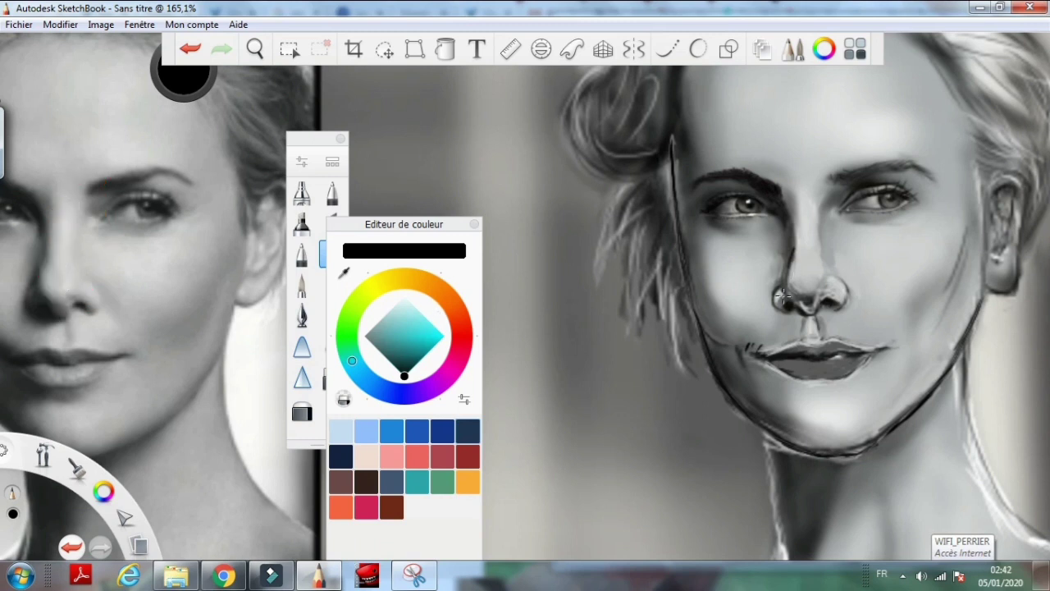
left_click(806, 305, "alt")
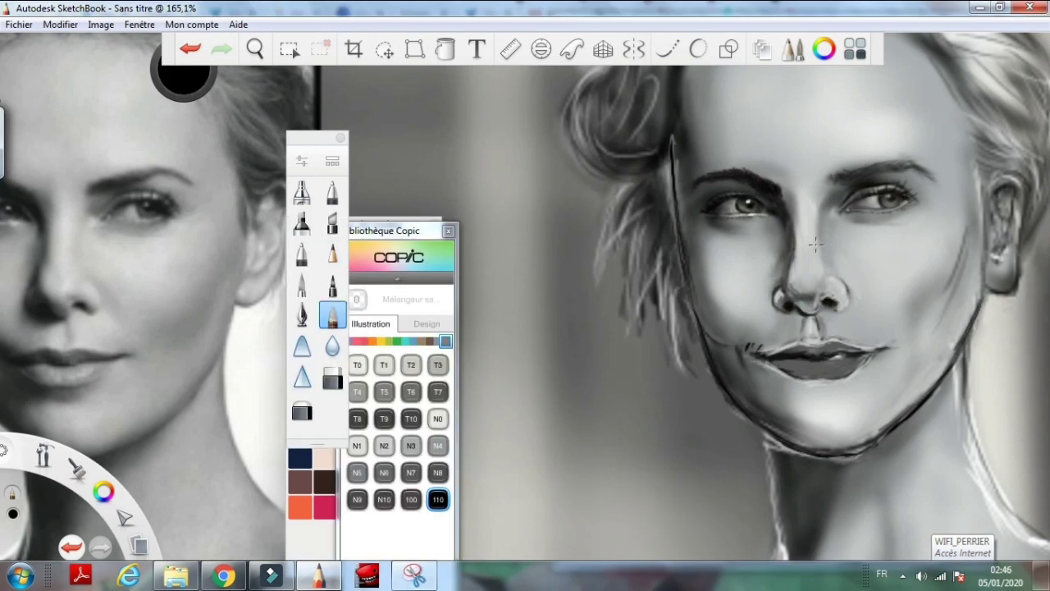
Airbrush soft shading around the nose and nostrils, then switch the brush to Crayon
key("ctrl+alt+b")
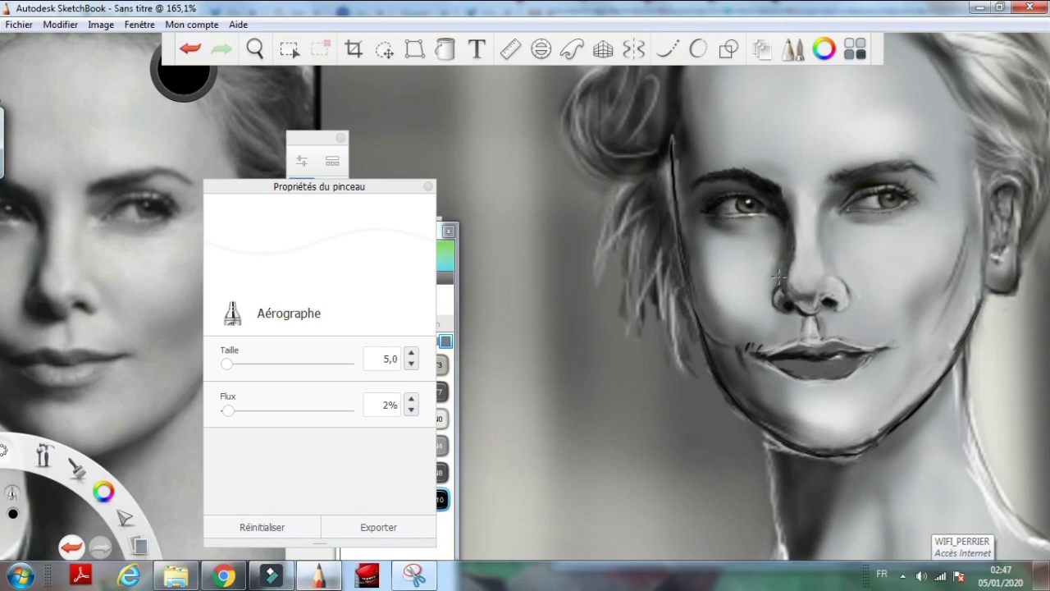
mouse_move(778, 278)
left_mouse_down()
mouse_move(830, 301)
mouse_move(767, 324)
mouse_move(796, 238)
mouse_move(800, 287)
left_mouse_up()
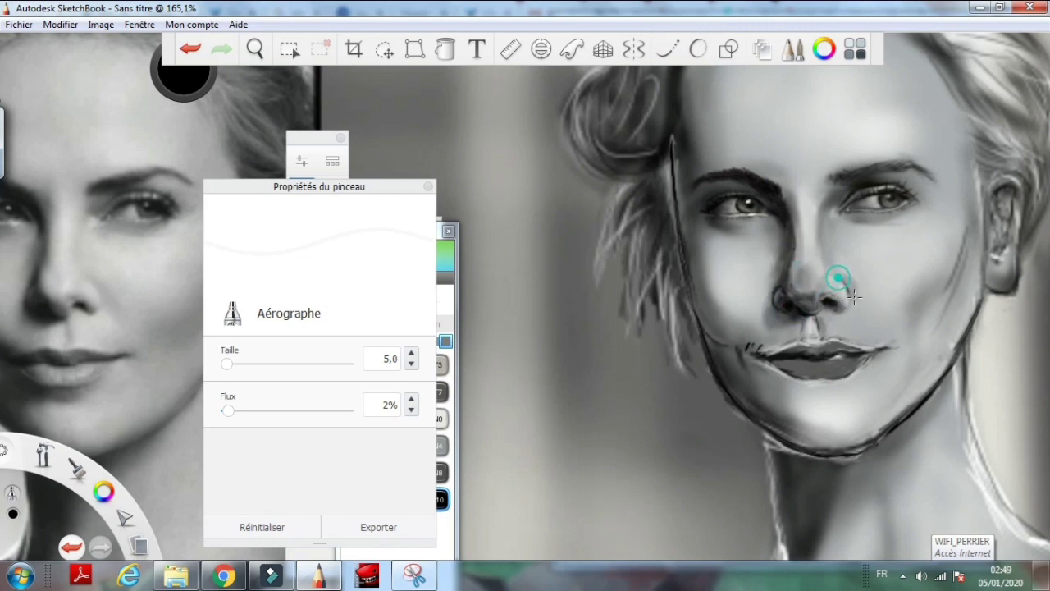
key("ctrl+i")
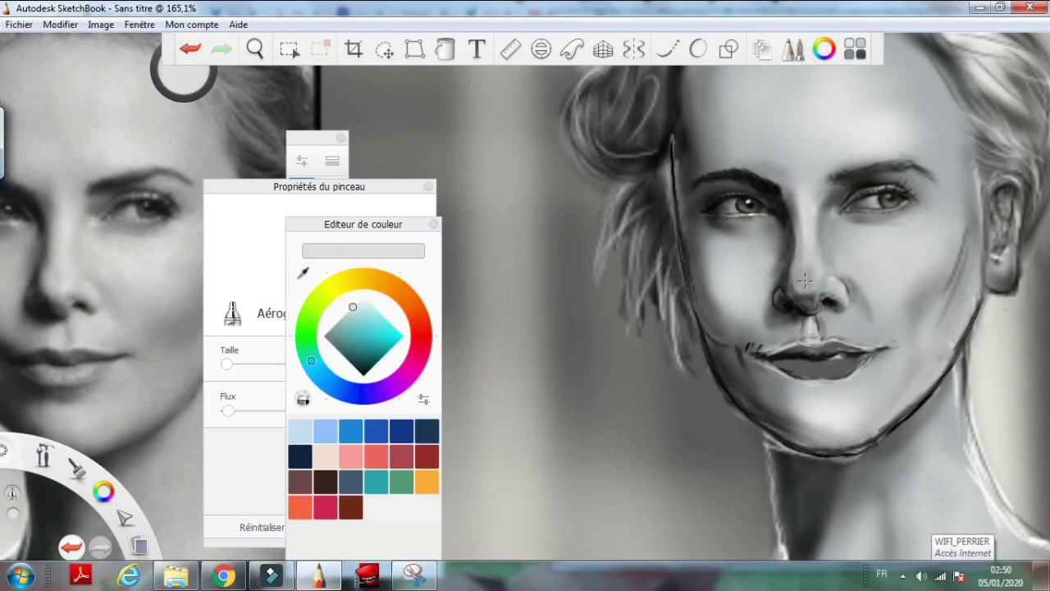
key("ctrl+b")
key("ctrl+alt+c")
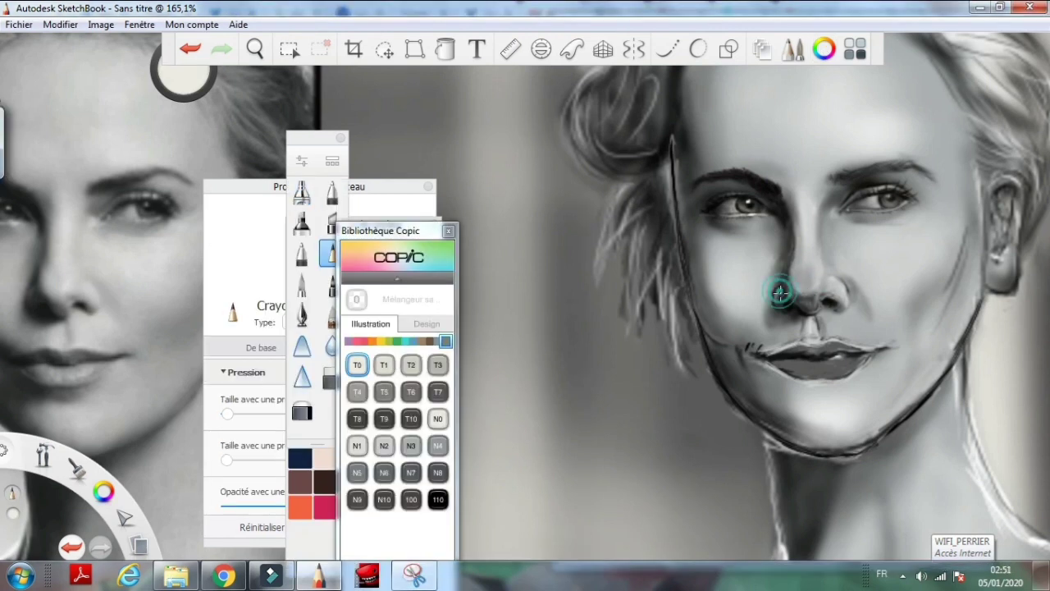
Zoom out to the whole portrait and bring up the layer list
key("ctrl+0")
key("ctrl+l")
left_click(909, 406)
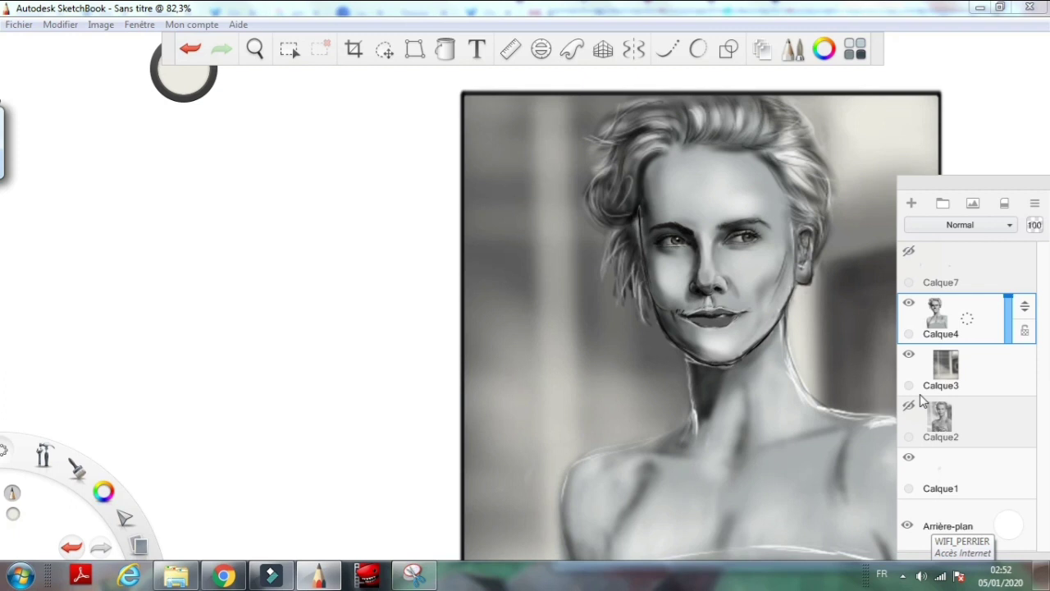
Show the Calque2 reference layer and pick a light grey
left_click(908, 405)
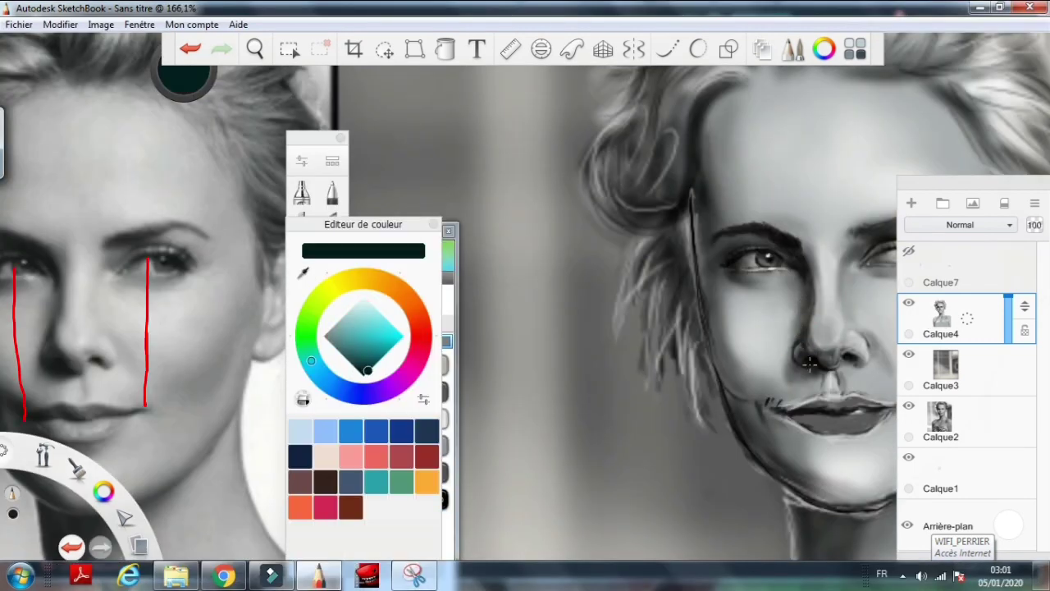
left_click(816, 360, "alt")
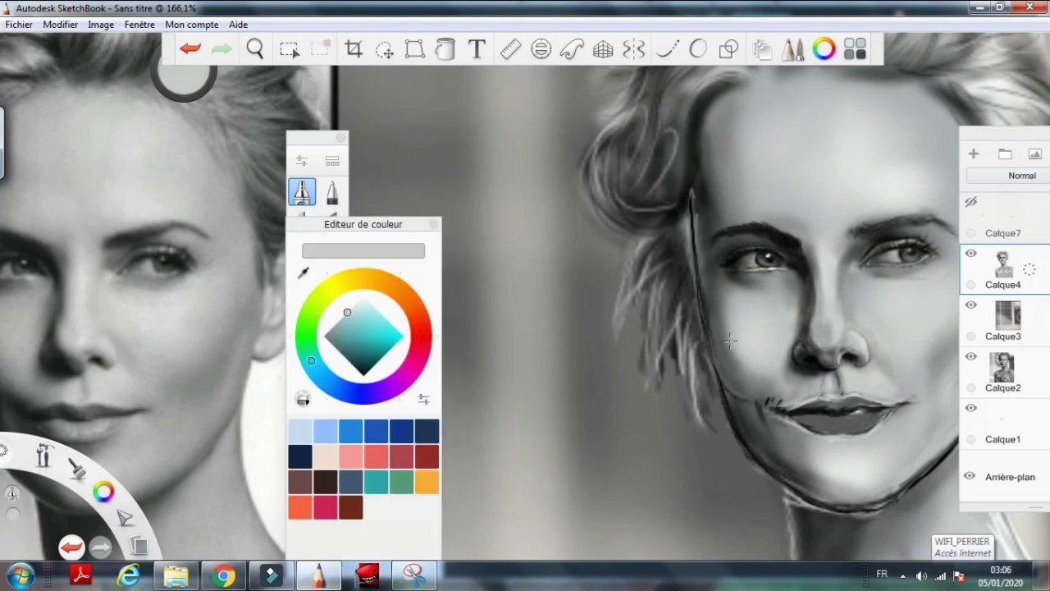
Switch to black and darken the face contour, chin and jawline
left_click(1003, 369)
key("v")
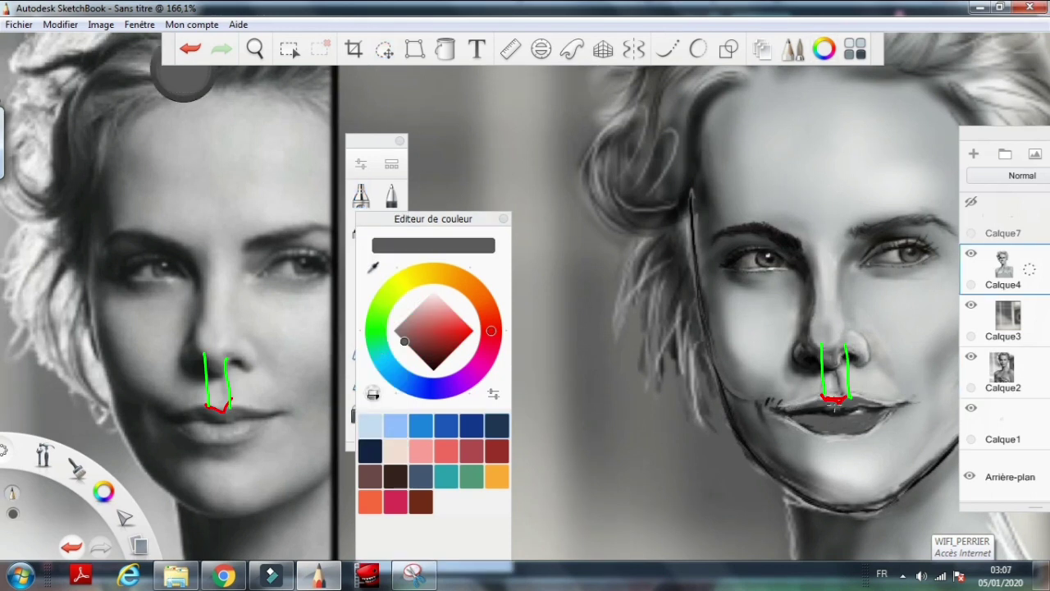
left_click(877, 402, "alt")
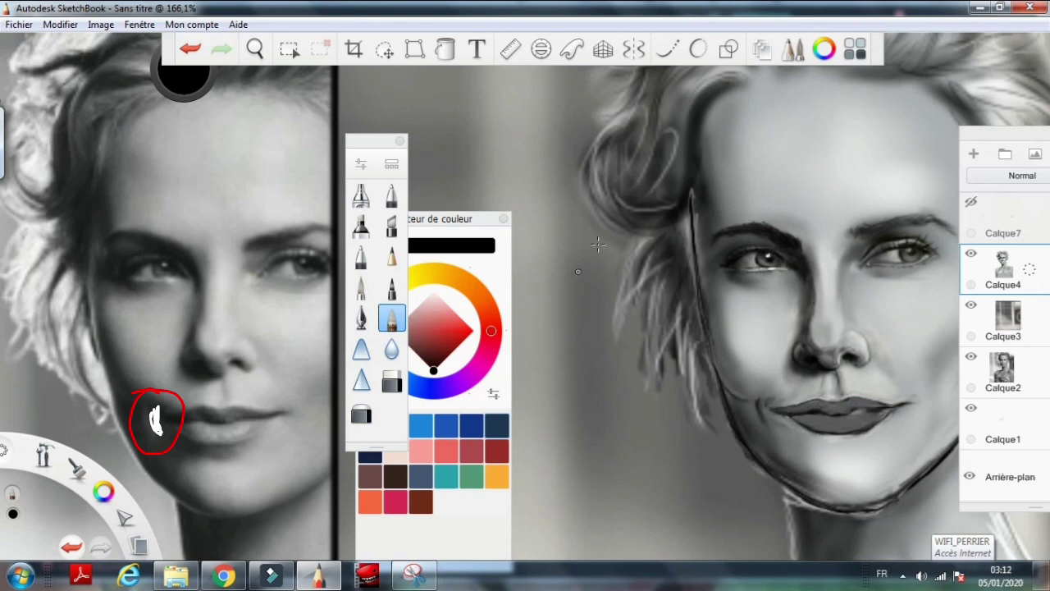
left_click_drag(691, 187, 698, 249)
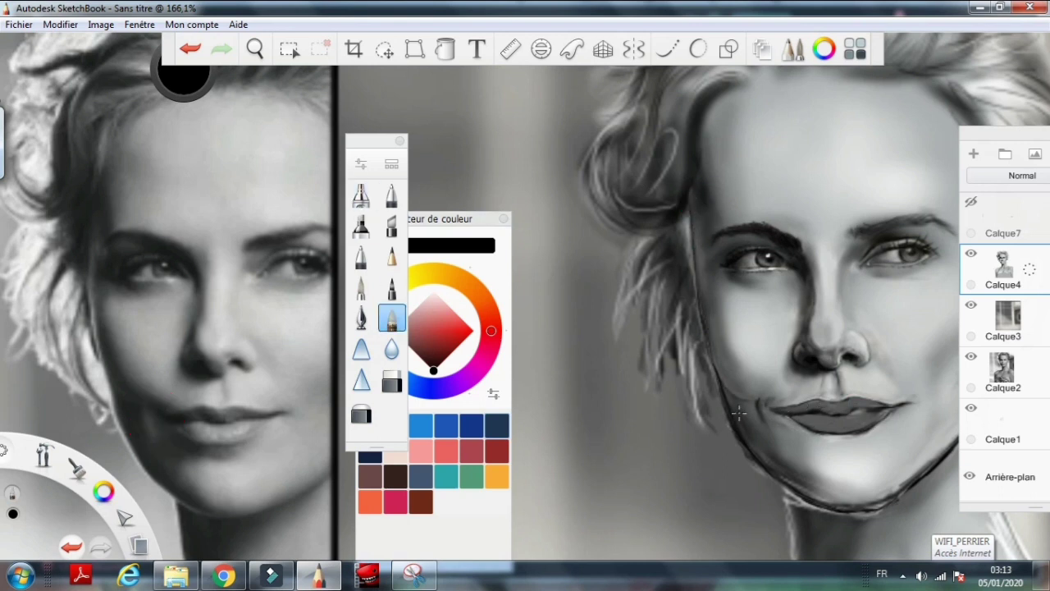
left_click_drag(902, 502, 783, 502)
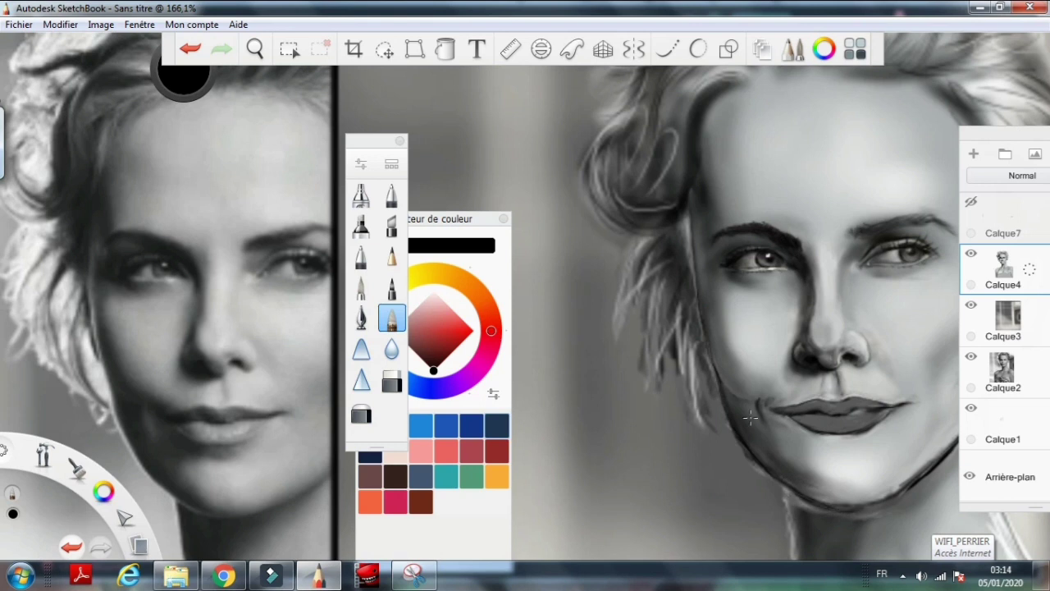
left_click(757, 405)
left_click(774, 453)
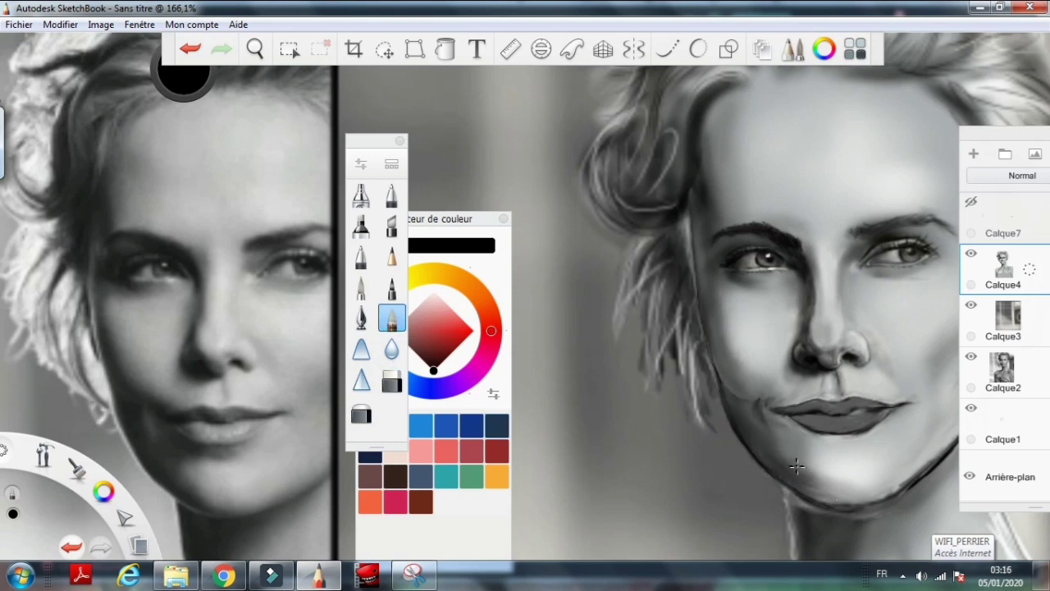
Repaint the lips darker with shading beneath, shade the cheek and jaw, and add white lip highlights
left_click(785, 410)
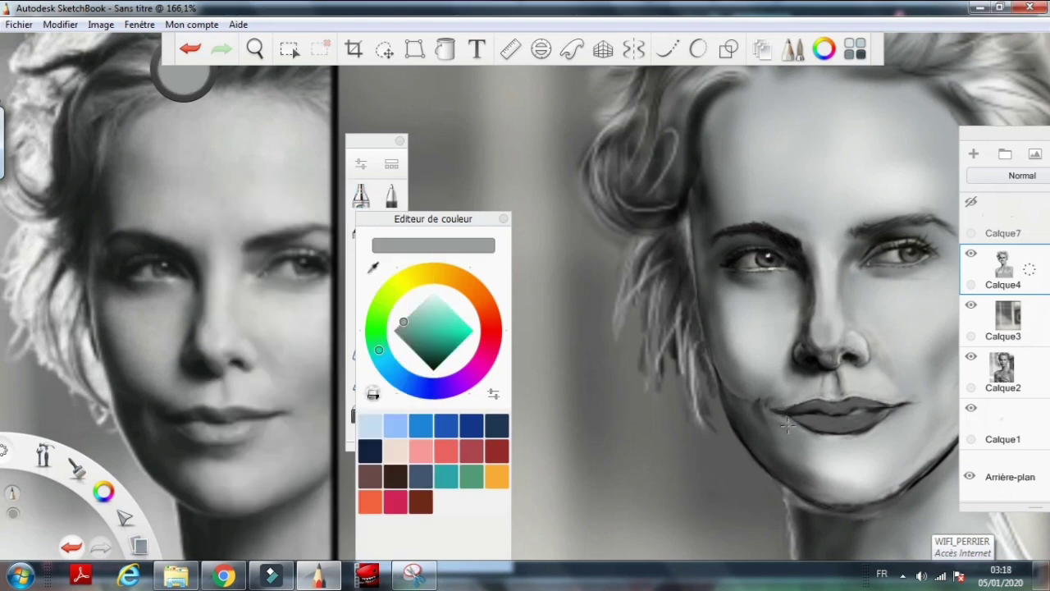
left_click(784, 412)
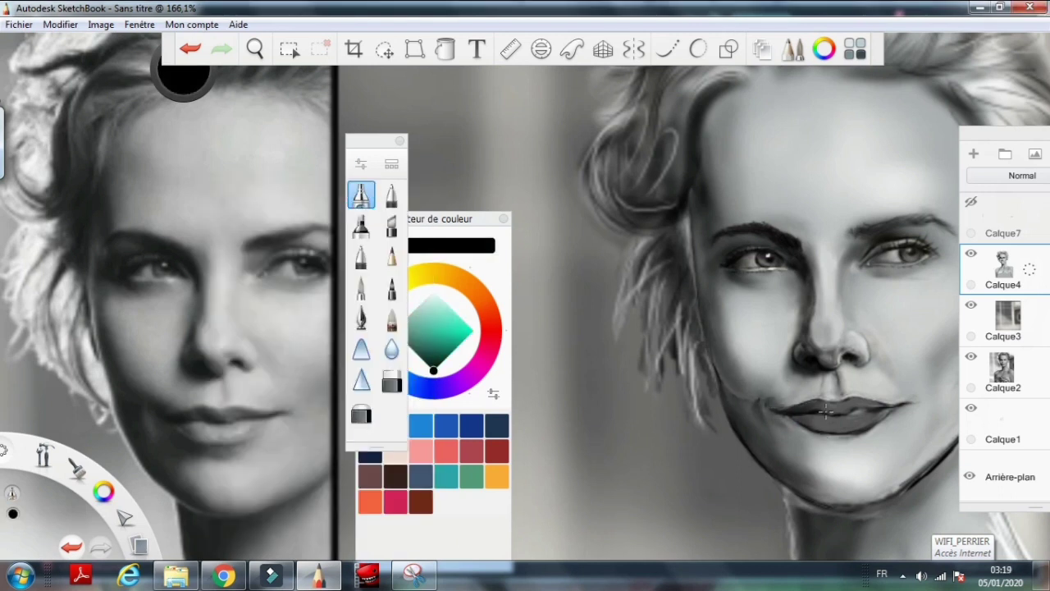
mouse_move(818, 404)
left_mouse_down()
mouse_move(883, 410)
mouse_move(847, 443)
mouse_move(822, 443)
left_mouse_up()
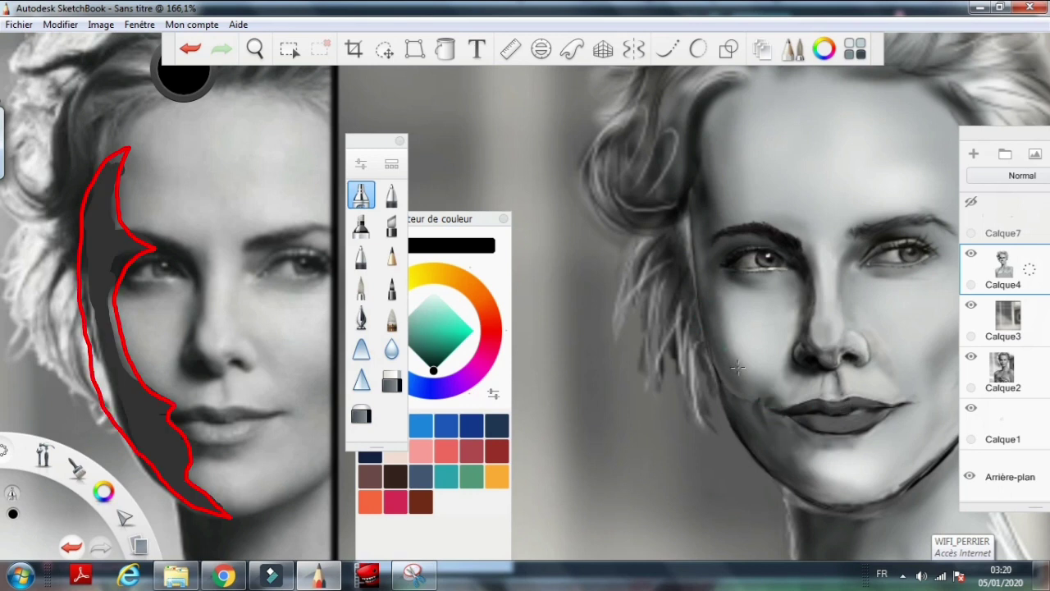
left_click_drag(742, 328, 729, 393)
mouse_move(831, 478)
left_mouse_down()
mouse_move(850, 502)
mouse_move(944, 437)
left_mouse_up()
mouse_move(824, 427)
left_mouse_down()
mouse_move(876, 399)
mouse_move(819, 426)
mouse_move(861, 406)
left_mouse_up()
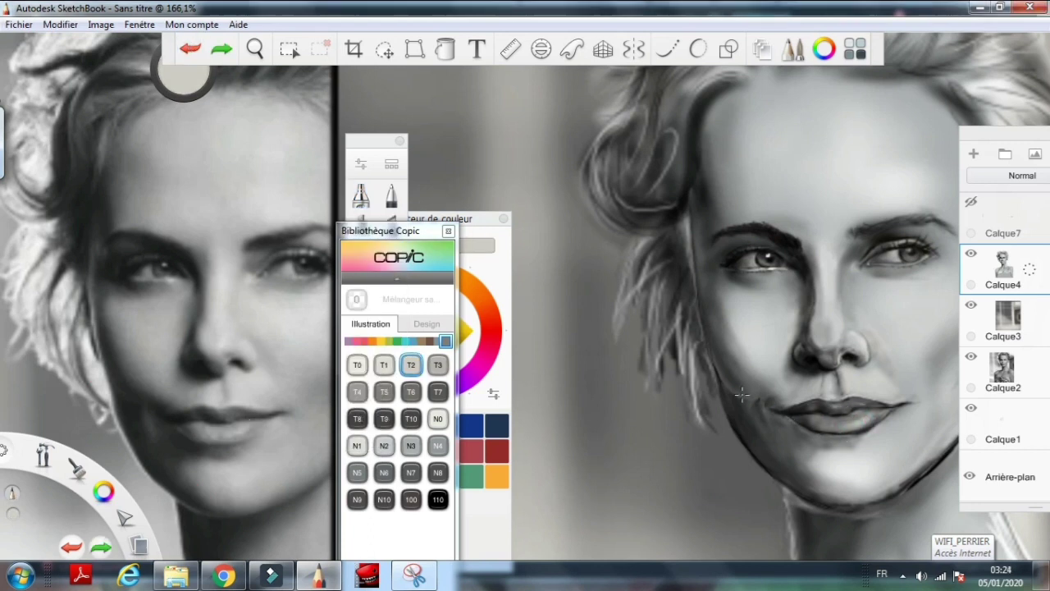
mouse_move(722, 351)
left_mouse_down()
mouse_move(753, 341)
mouse_move(896, 358)
mouse_move(821, 374)
left_mouse_up()
scroll(832, 371, "down", 4)
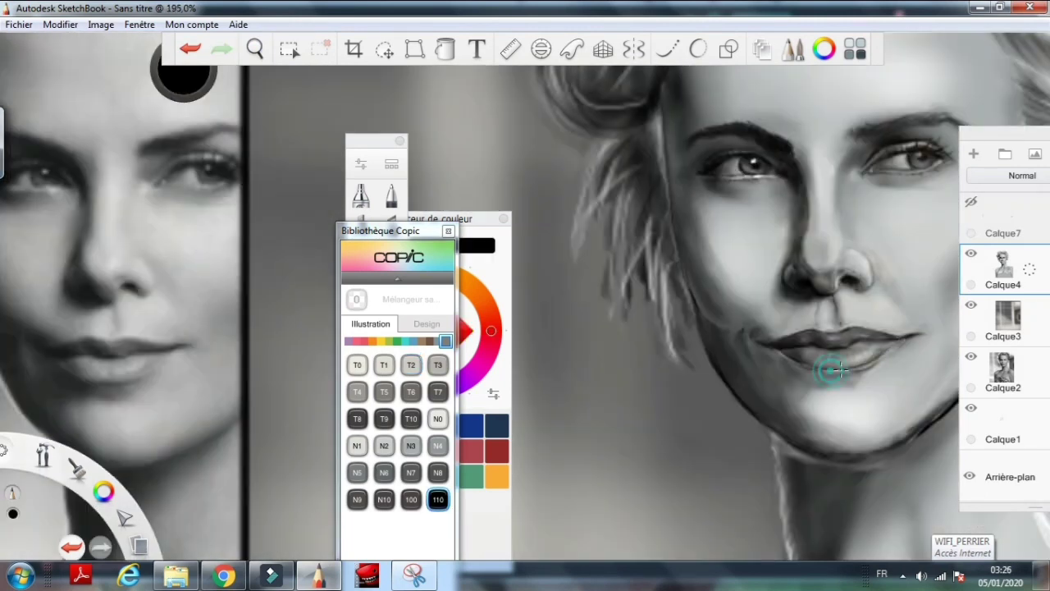
Pick a light grey, frame the jaw and neck, and close the Copic library and Color Editor
left_click(850, 375, "alt")
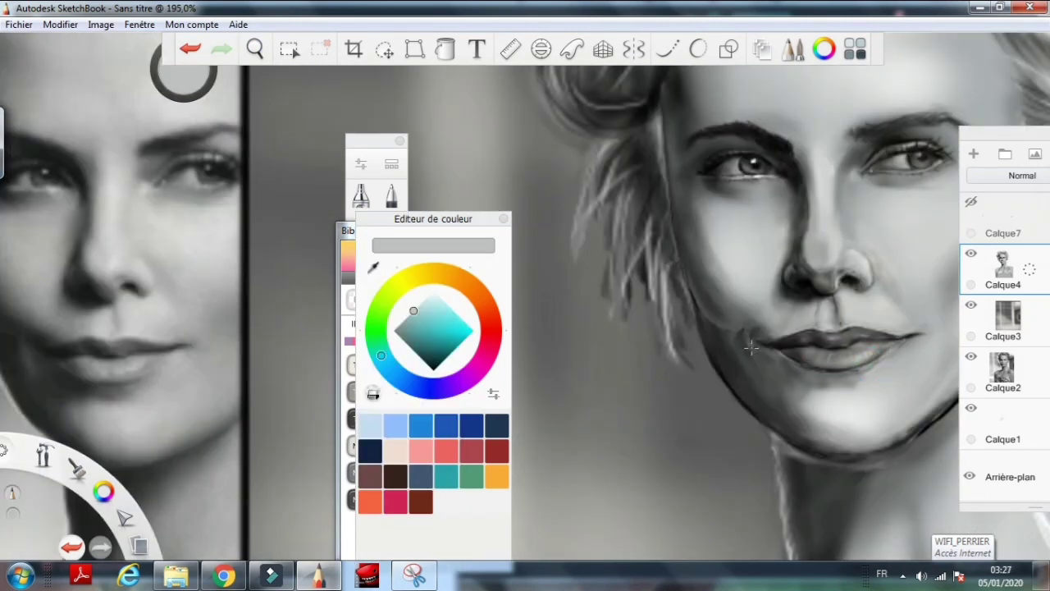
scroll(879, 362, "down", 2)
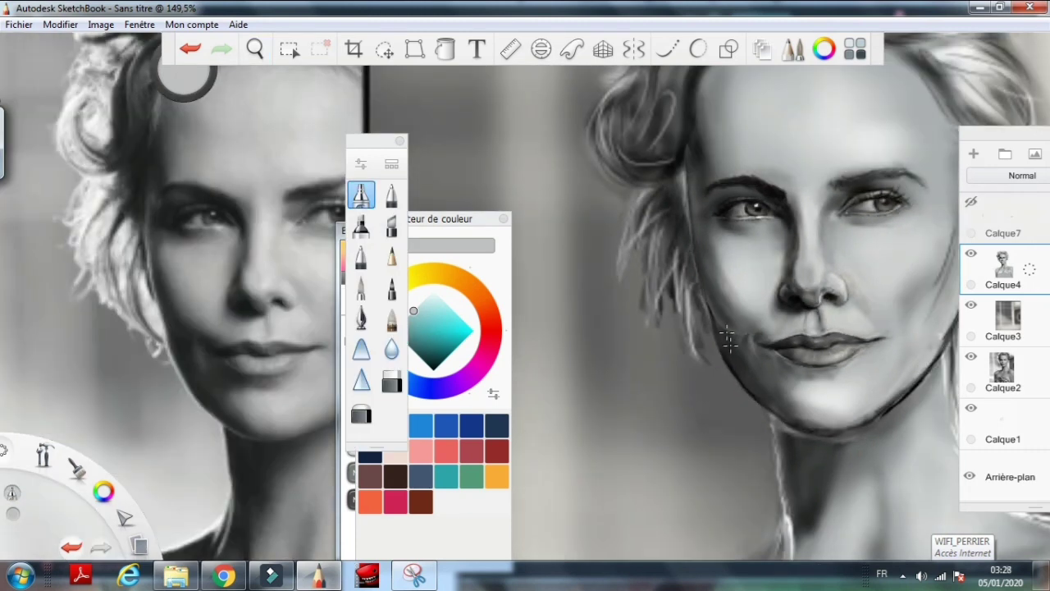
scroll(727, 340, "up", 2)
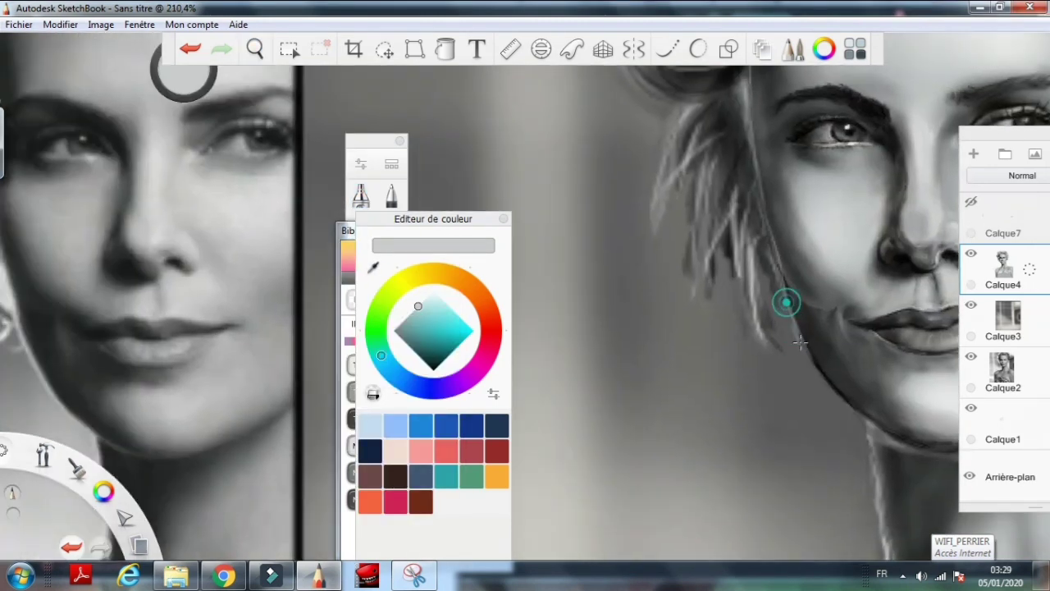
left_click_drag(840, 361, 659, 352)
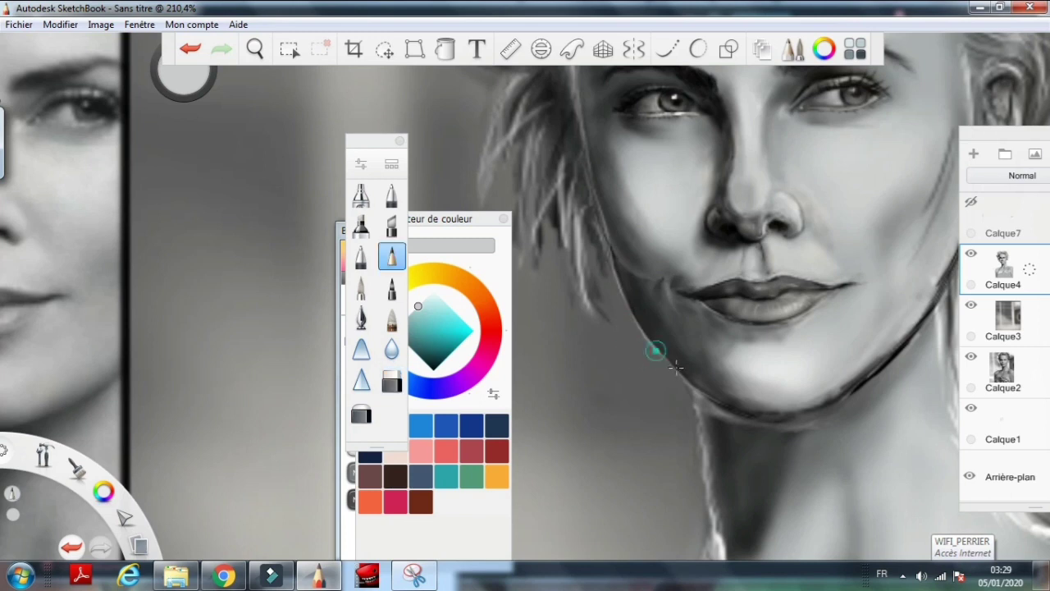
scroll(657, 365, "down", 1)
scroll(681, 394, "down", 1)
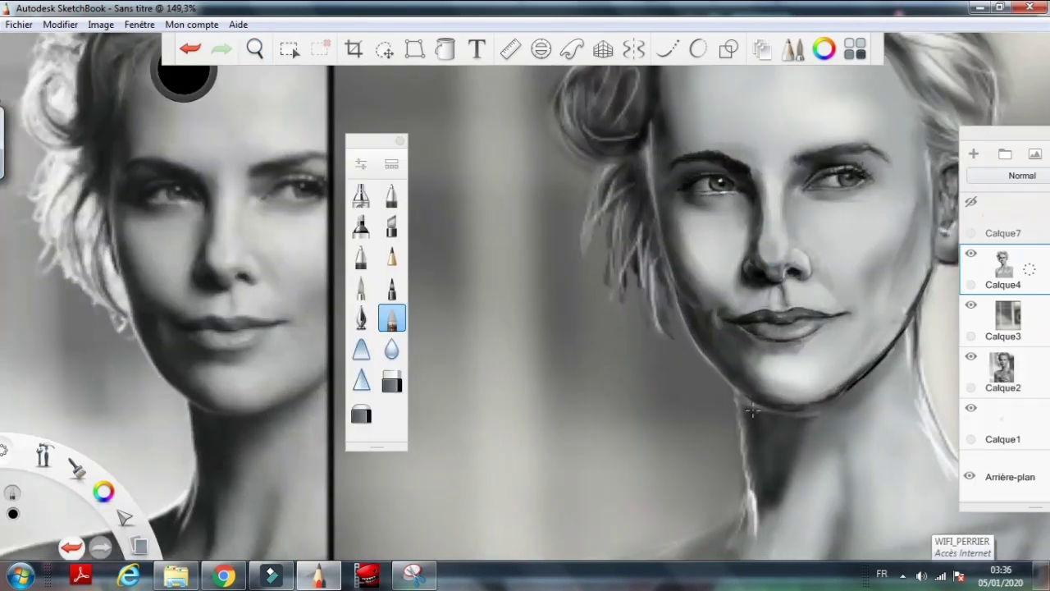
Soften the dark right jawline by painting over it with a light-coloured pencil
left_click(391, 257)
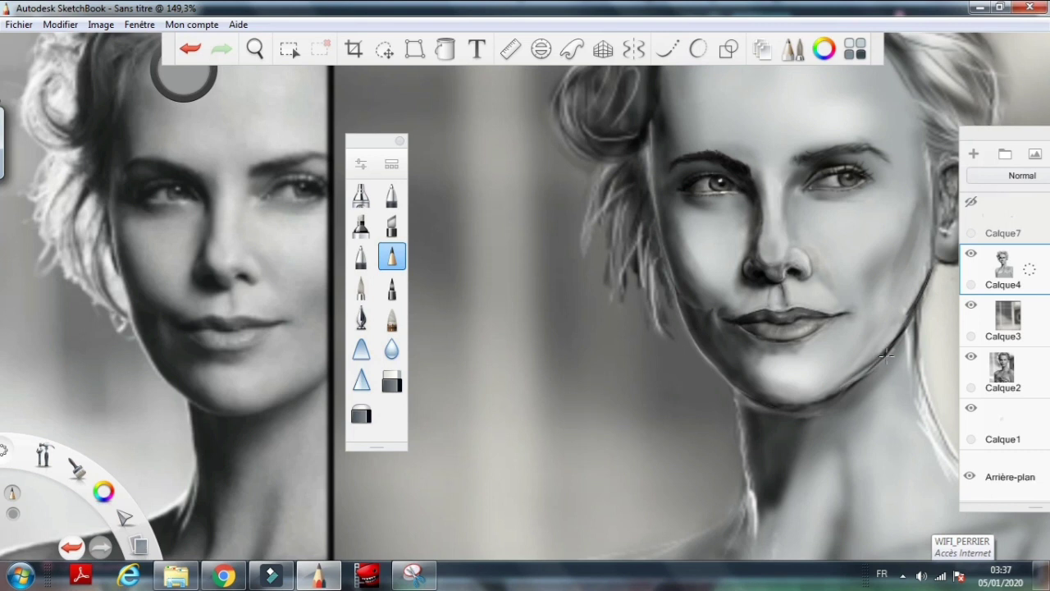
left_click_drag(841, 380, 901, 334)
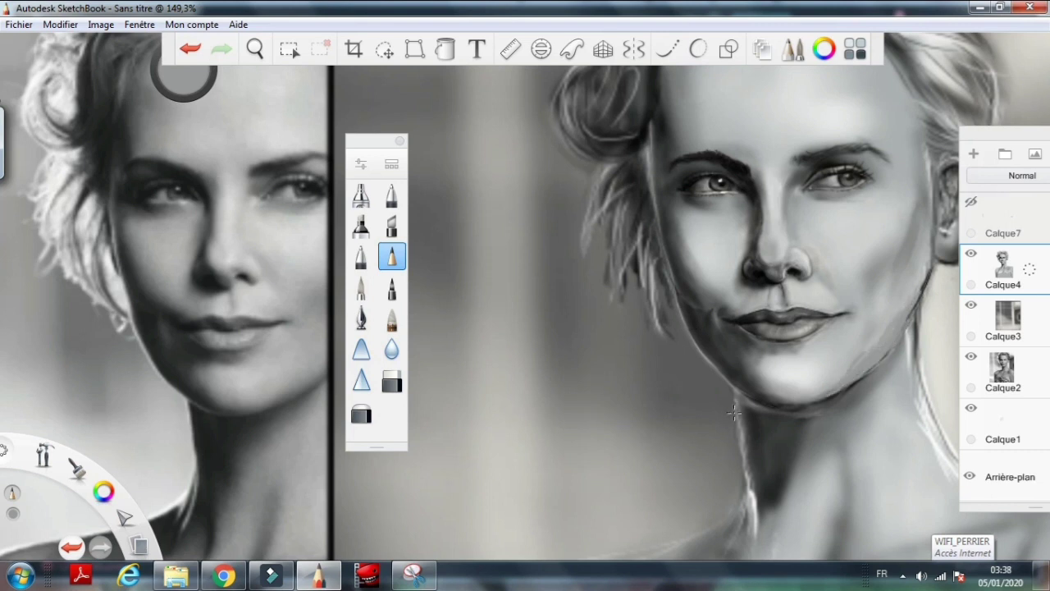
key("e")
key("v")
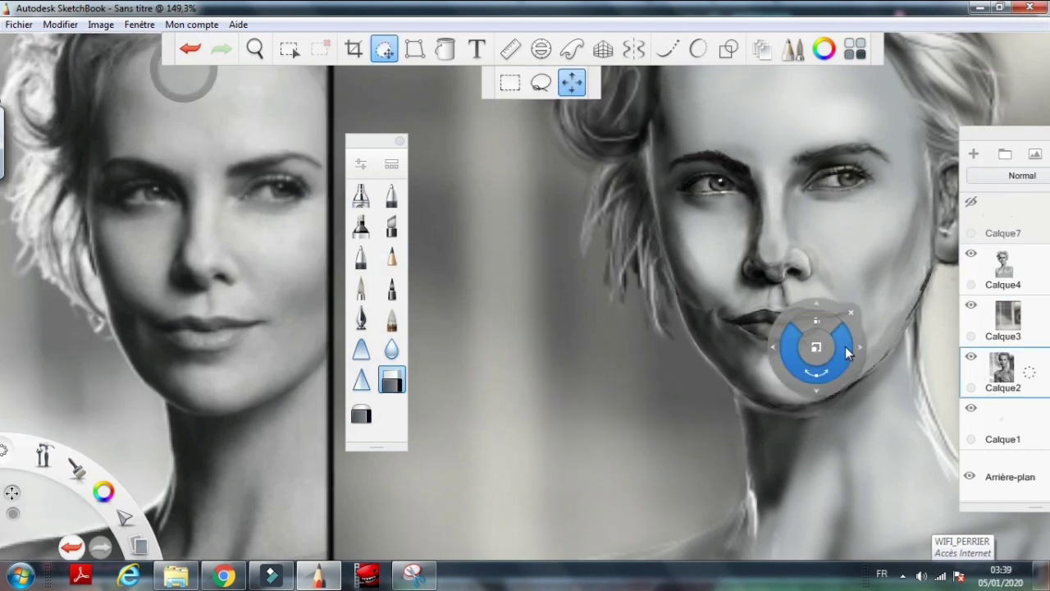
scroll(344, 313, "down", 3)
scroll(803, 331, "up", 3)
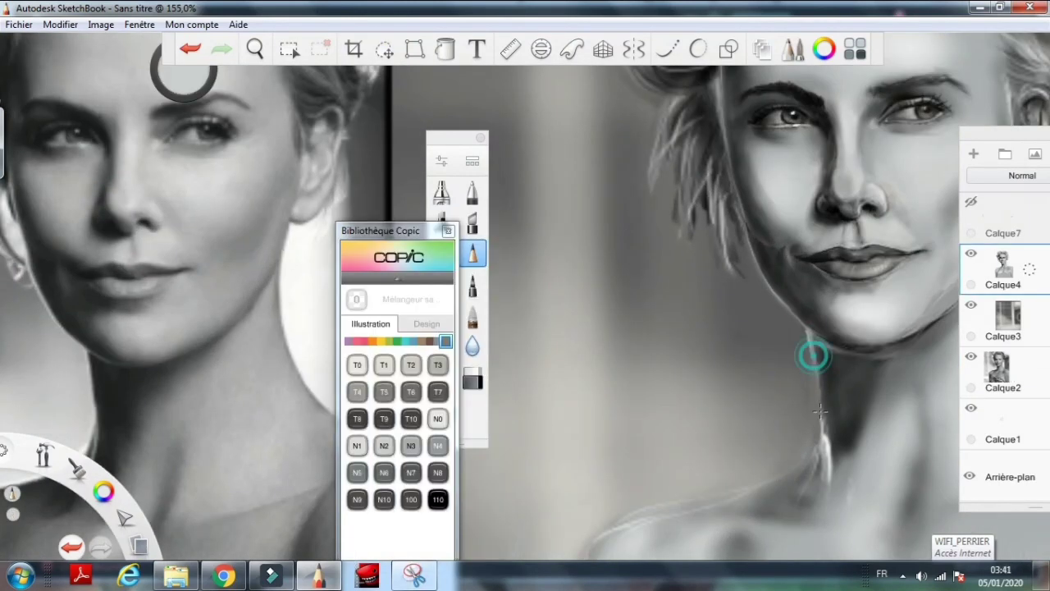
Frame the portrait's neck and set the Airbrush to size 9 with 12% flow
left_click_drag(809, 352, 896, 421)
scroll(875, 409, "down", 3)
key("o")
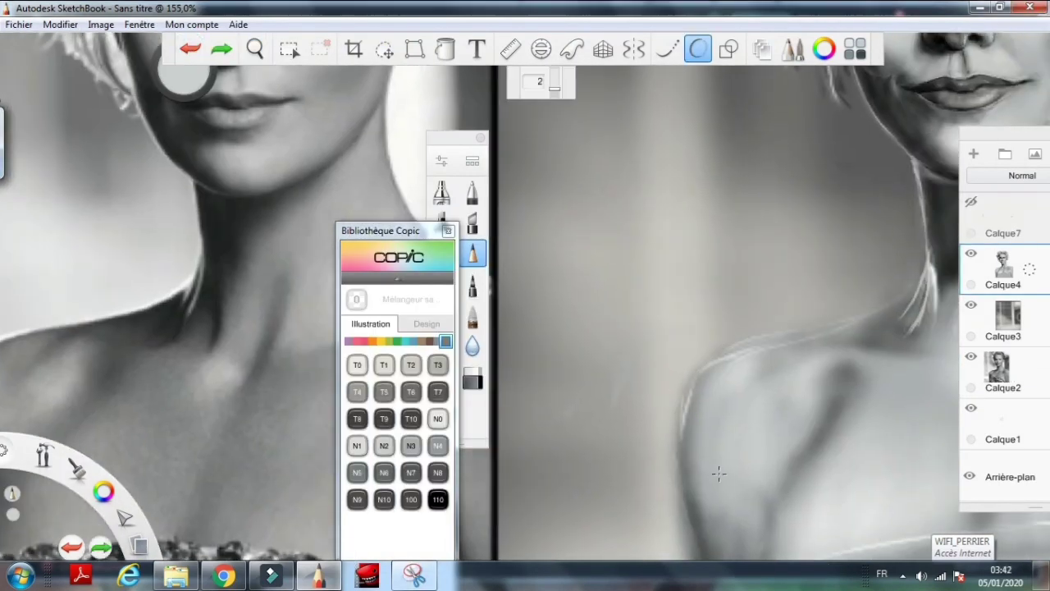
scroll(821, 328, "up", 3)
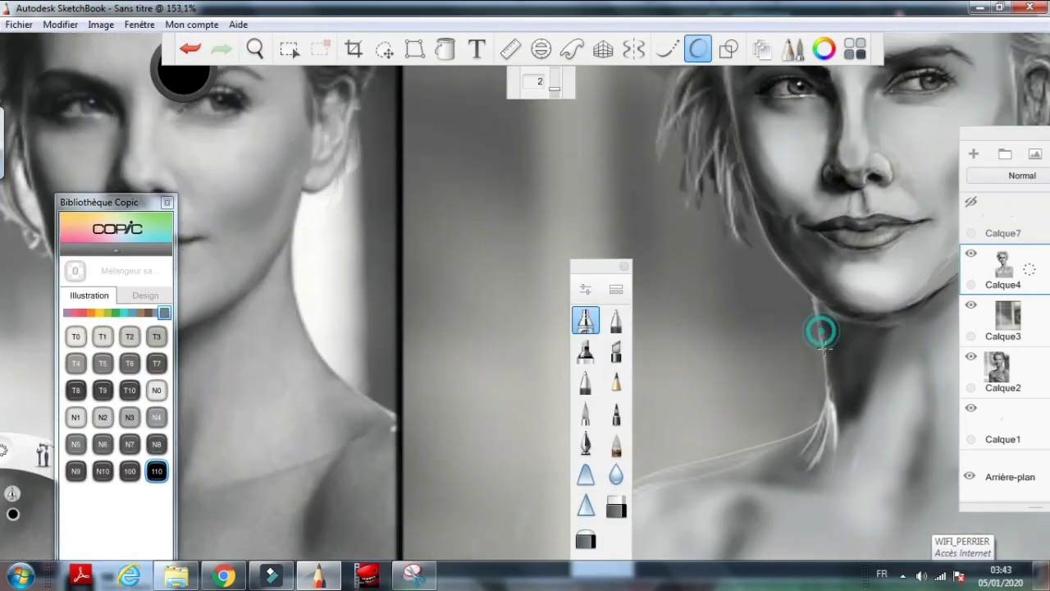
key("Escape")
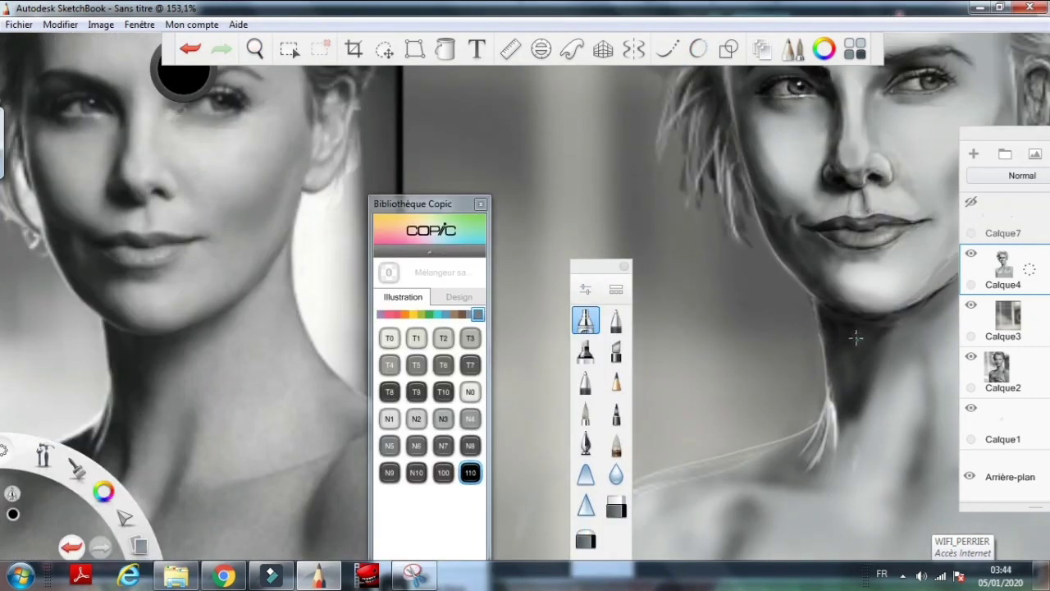
key("ctrl+alt+b")
Airbrush grey shadows onto the neck and collarbone, undoing a misplaced neck stroke
left_click_drag(869, 337, 833, 460)
left_click_drag(845, 381, 788, 464)
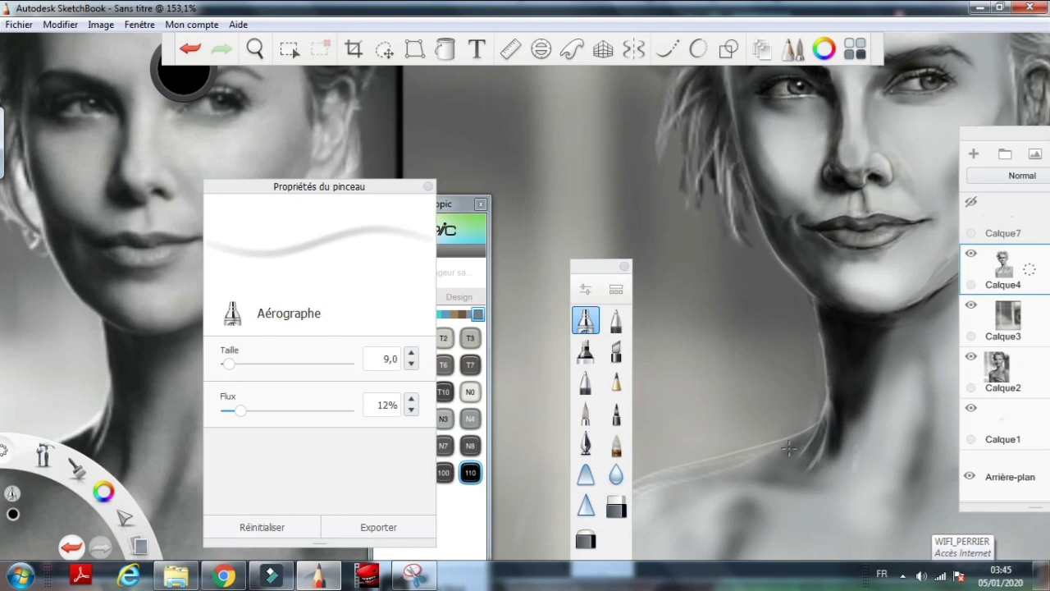
left_click_drag(813, 430, 636, 496)
scroll(798, 290, "down", 4)
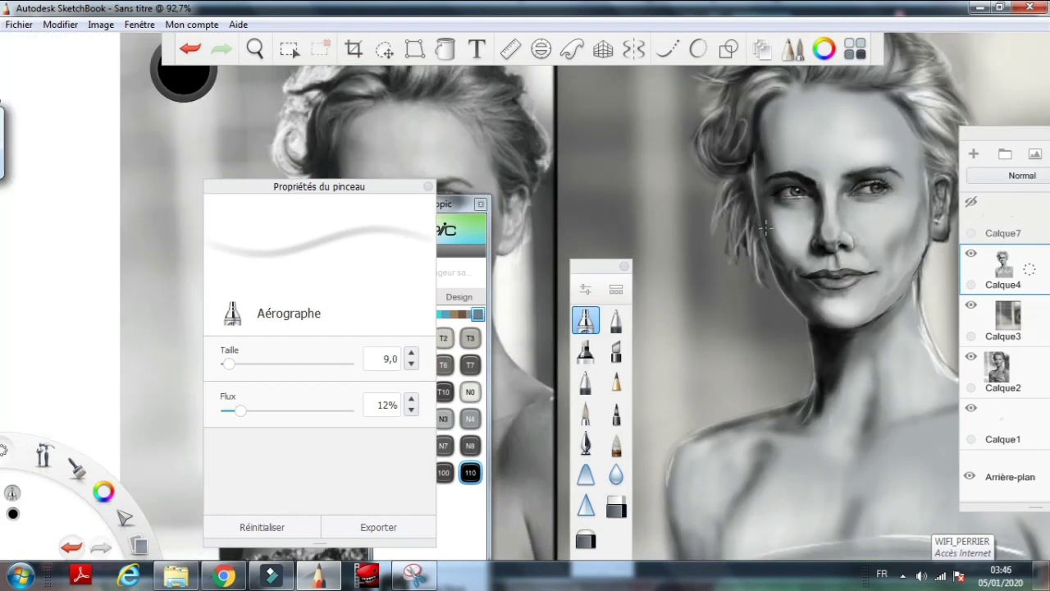
key("ctrl+alt+b")
left_click_drag(869, 328, 797, 378)
key("ctrl+z")
Shift the view left and erase the edges of the neck shading
key("ctrl+alt+b")
key("ctrl+alt+b")
left_click_drag(927, 349, 841, 367)
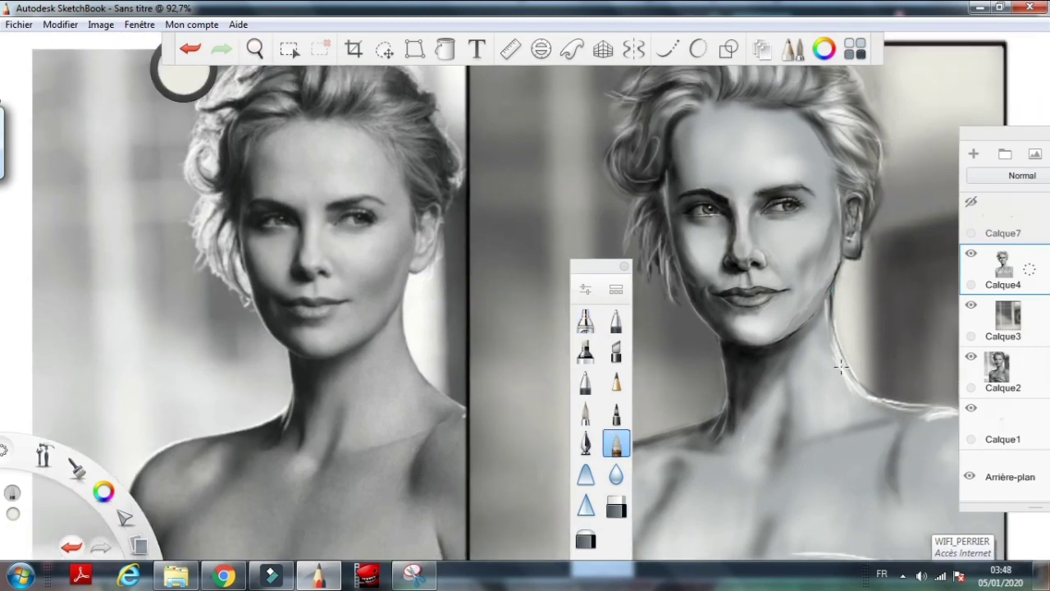
scroll(765, 392, "up", 3)
key("e")
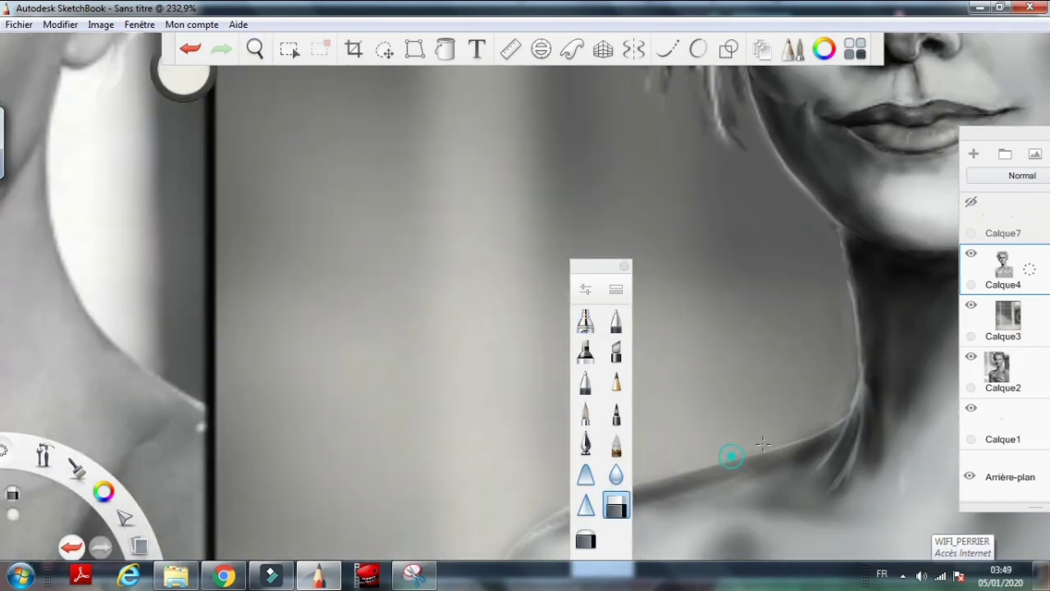
scroll(744, 392, "down", 5)
scroll(773, 226, "up", 3)
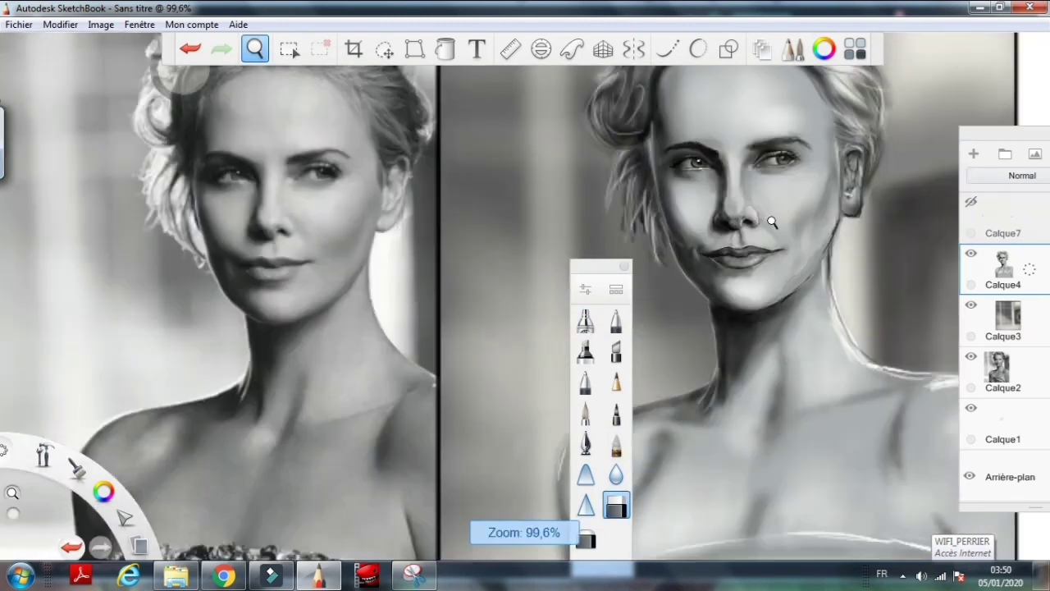
scroll(763, 271, "up", 3)
key("e")
Draw a faint light pencil line along the right side of the neck
key("ctrl+i")
scroll(779, 295, "down", 1)
left_click_drag(825, 284, 774, 298)
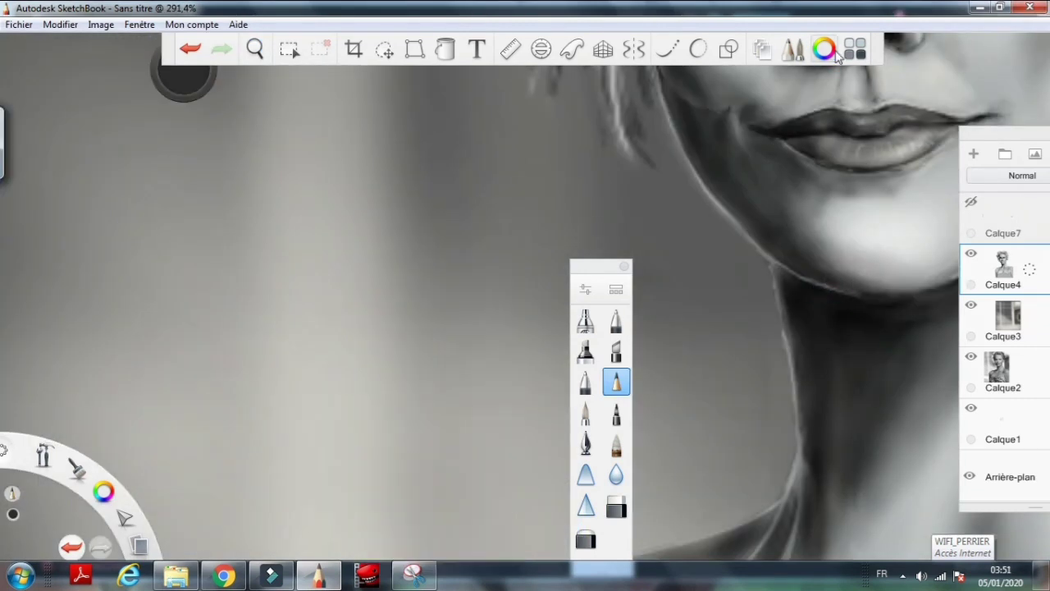
scroll(774, 298, "down", 1)
left_click(616, 443)
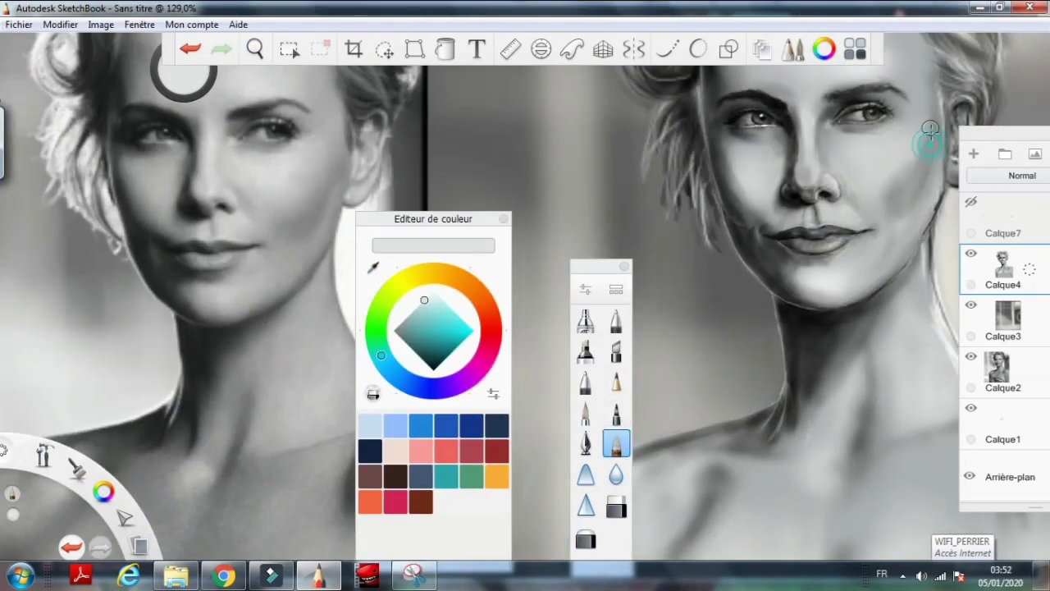
left_click_drag(913, 153, 836, 227)
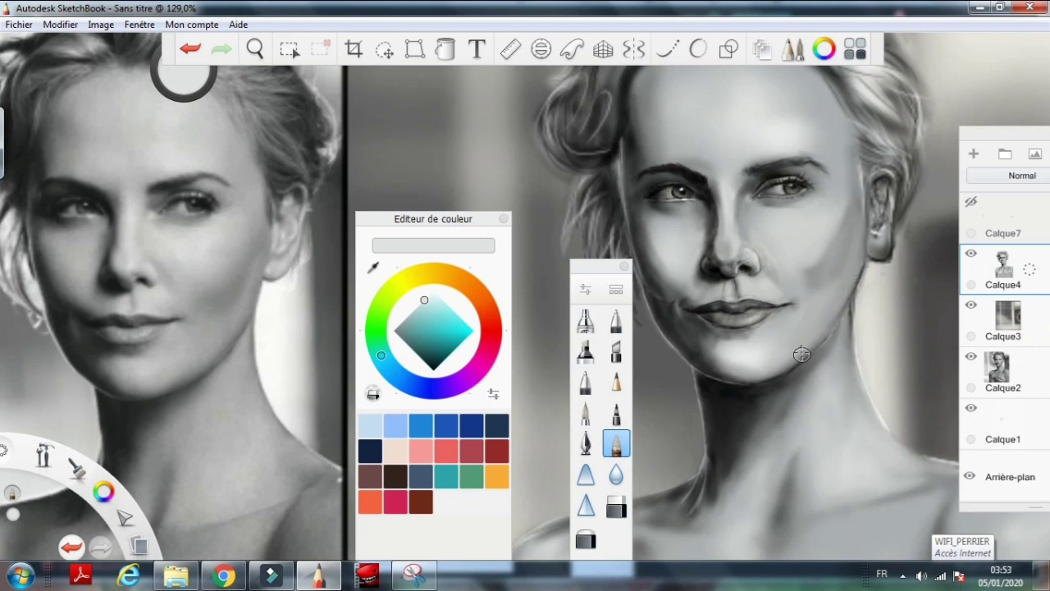
Shade the side of the face with the black Airbrush, then dab light grey onto the cheek
double_click(585, 320)
left_click(188, 49)
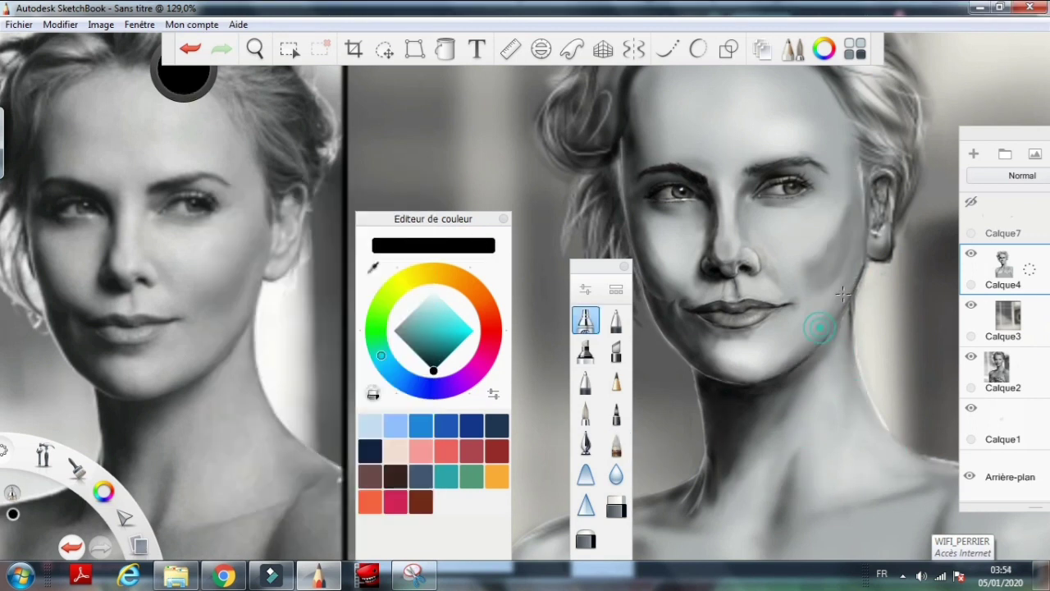
left_click_drag(816, 321, 755, 234)
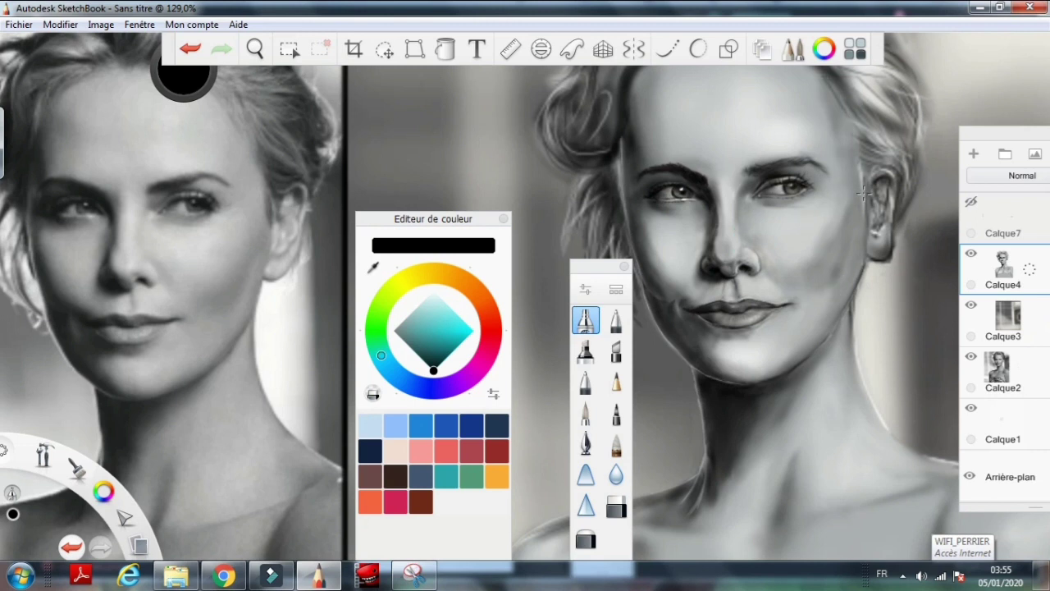
left_click(826, 243, "alt")
left_click(815, 239)
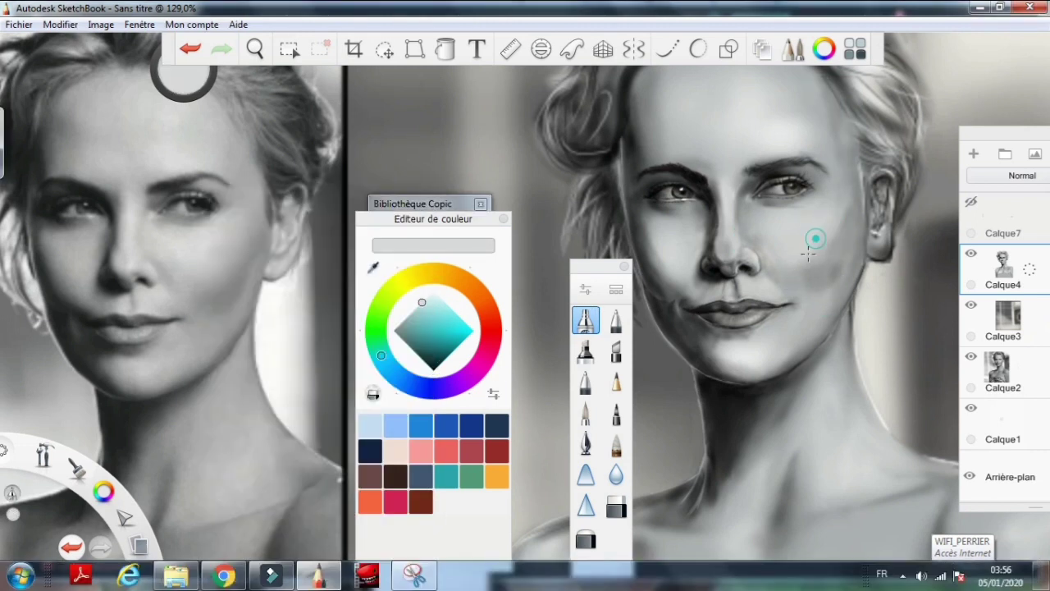
scroll(704, 156, "down", 2)
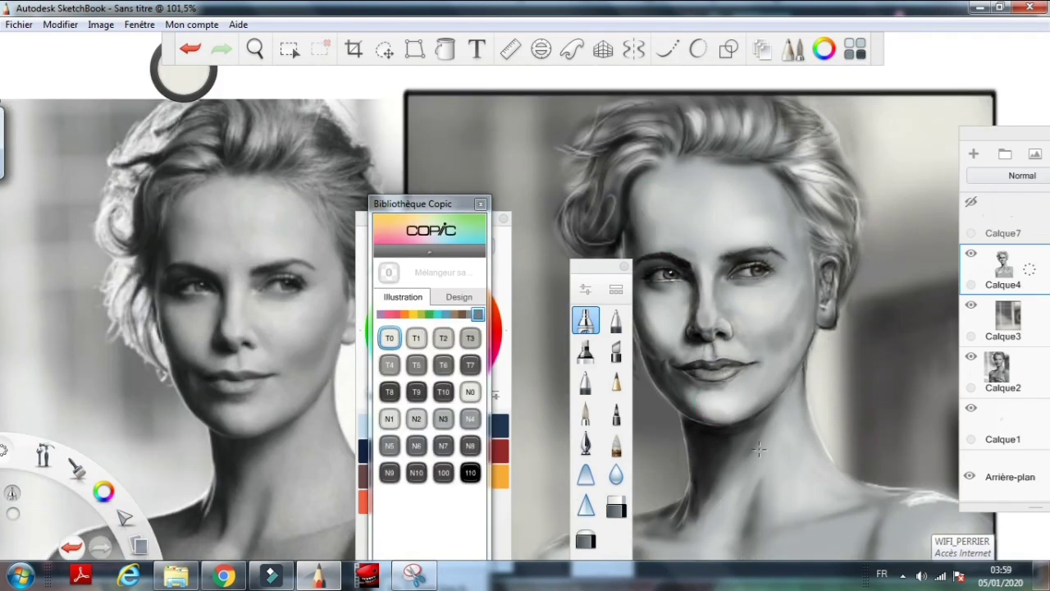
scroll(859, 283, "up", 2)
Pick Copic T7 grey, select the pencil, and set a darker grey in the Colour Editor
left_click(470, 364)
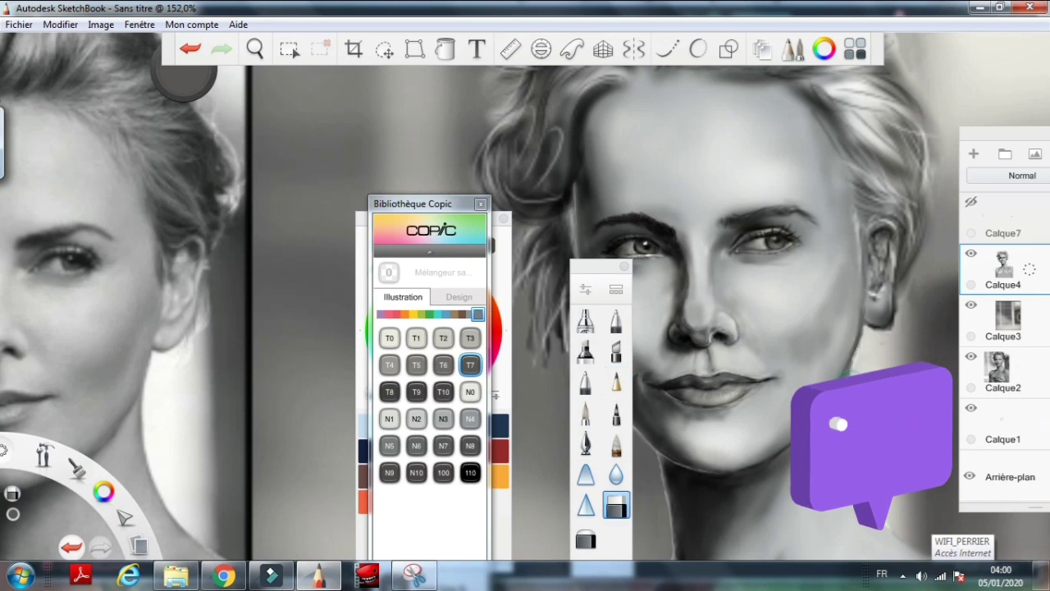
left_click(616, 506)
key("e")
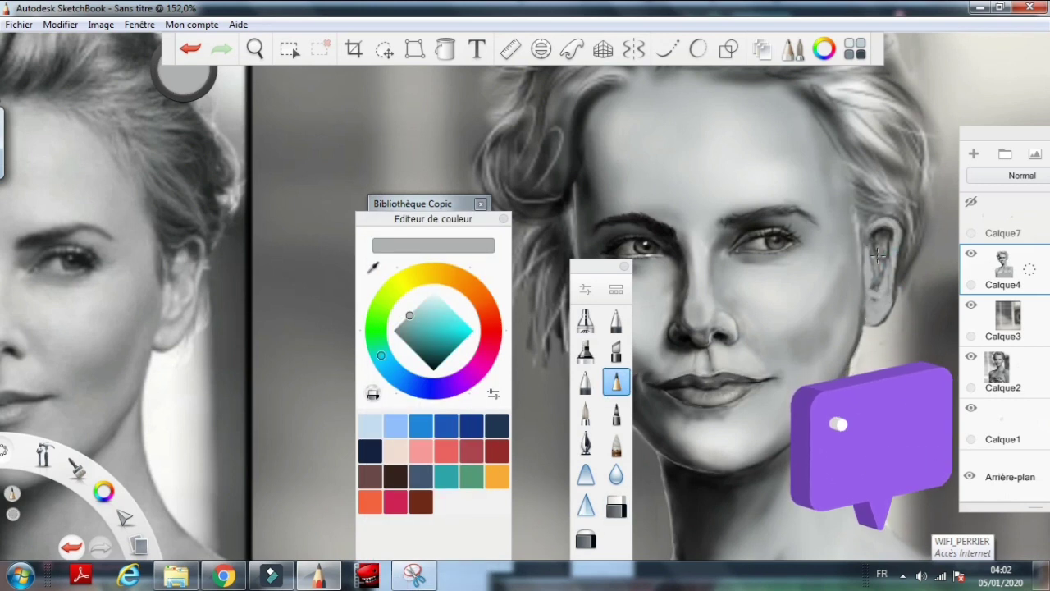
key("e")
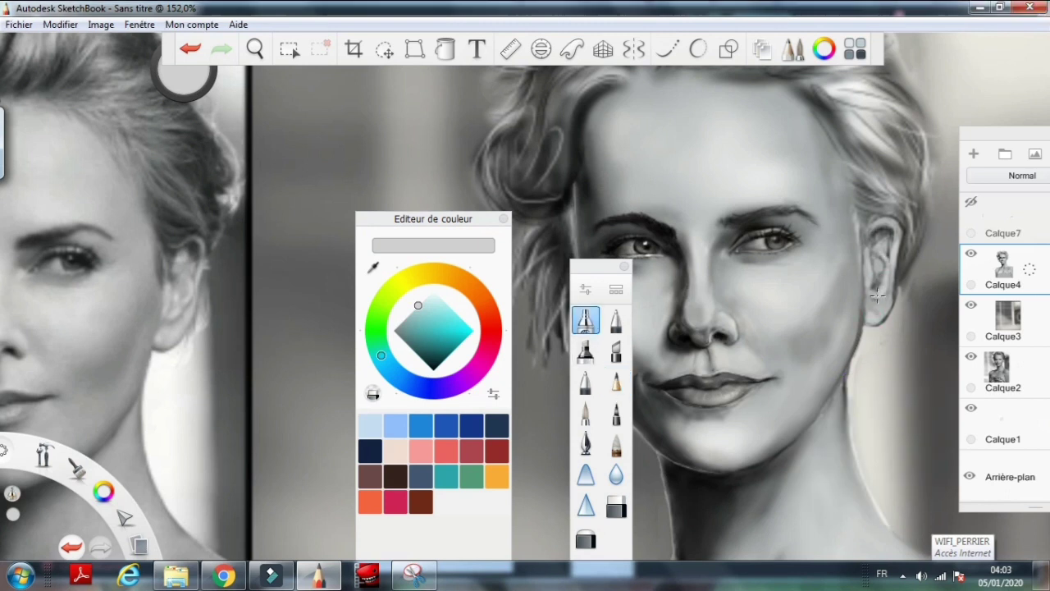
left_click(616, 382)
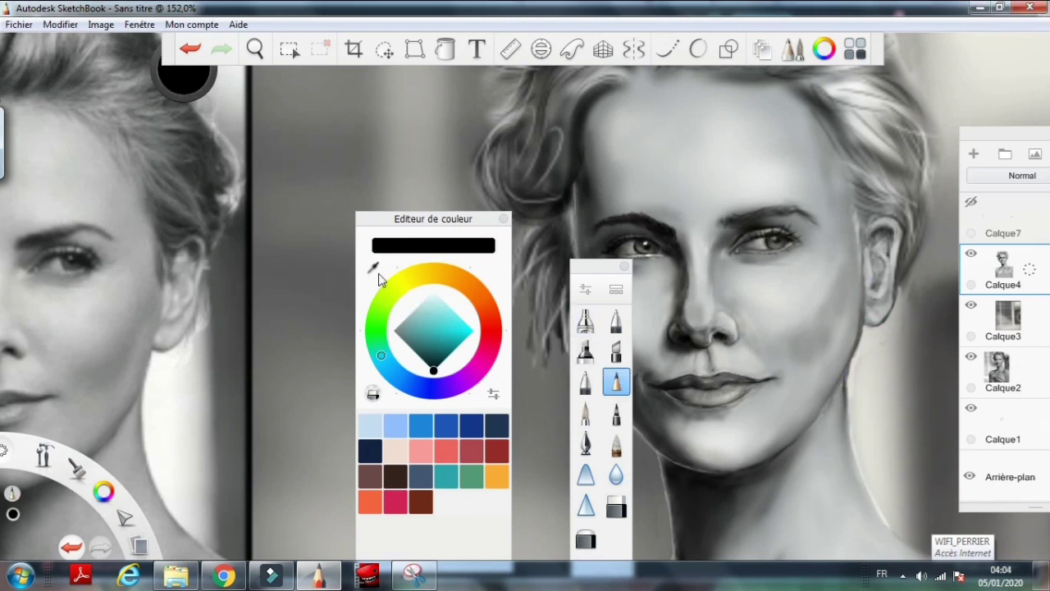
left_click(890, 310, "alt")
left_click(817, 422, "alt")
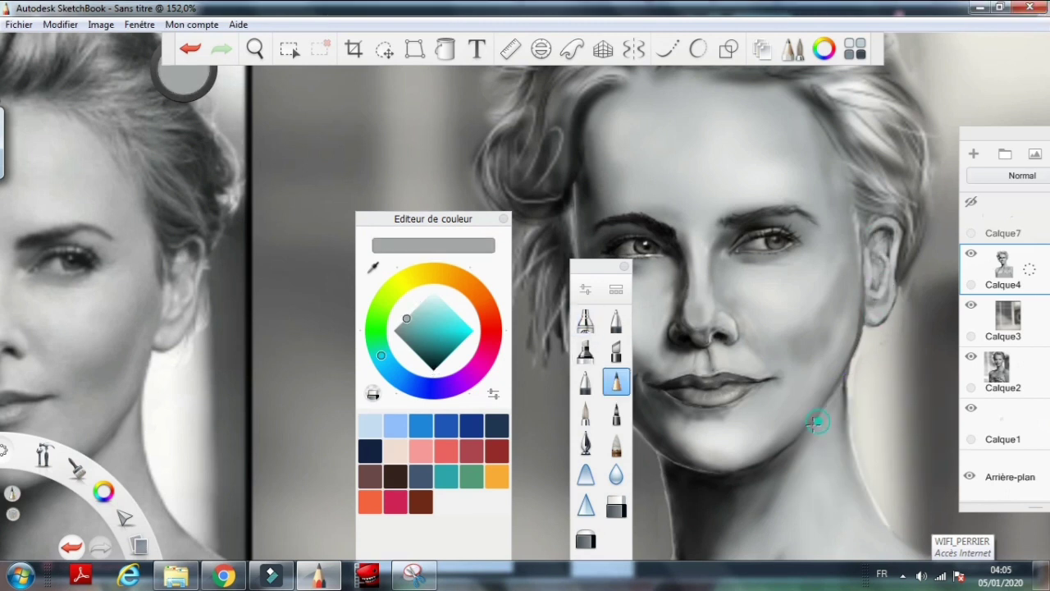
scroll(692, 285, "down", 4)
Draw a dark line along the neck's bright edge, then undo it
left_click(698, 49)
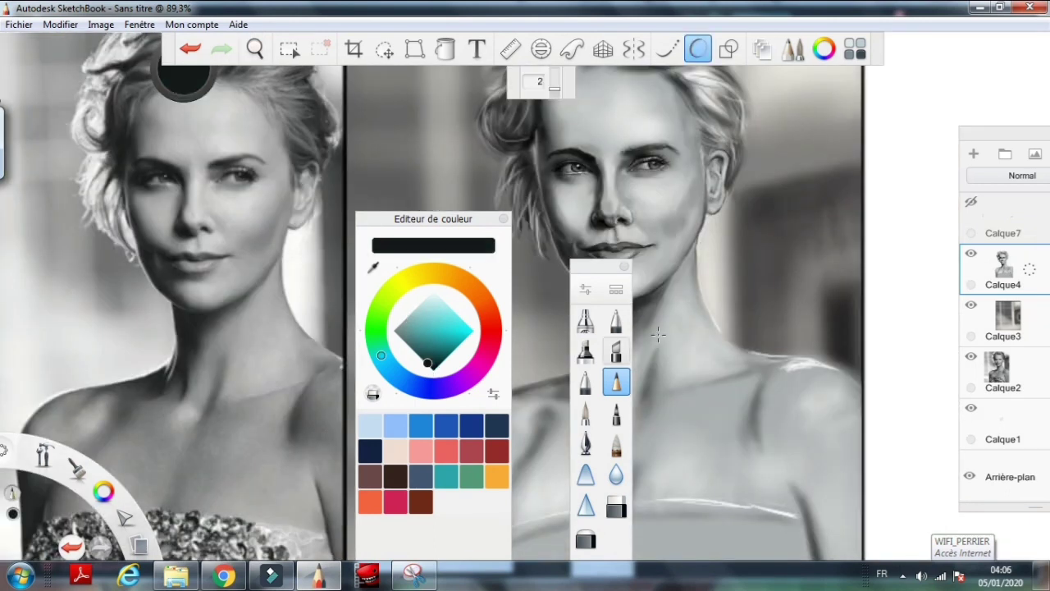
scroll(666, 296, "up", 5)
left_click_drag(737, 99, 788, 333)
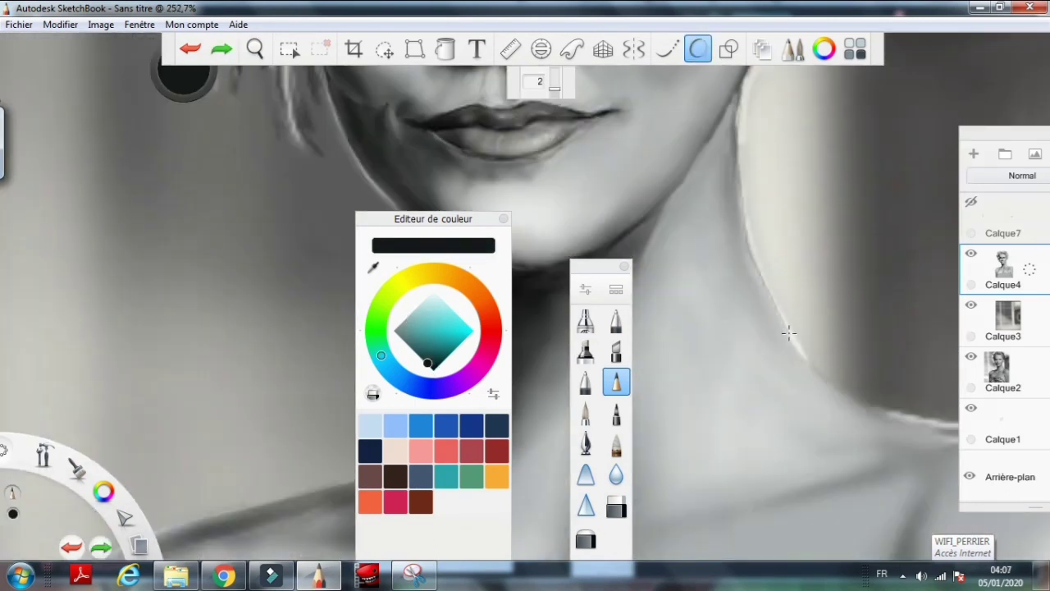
scroll(785, 344, "up", 2)
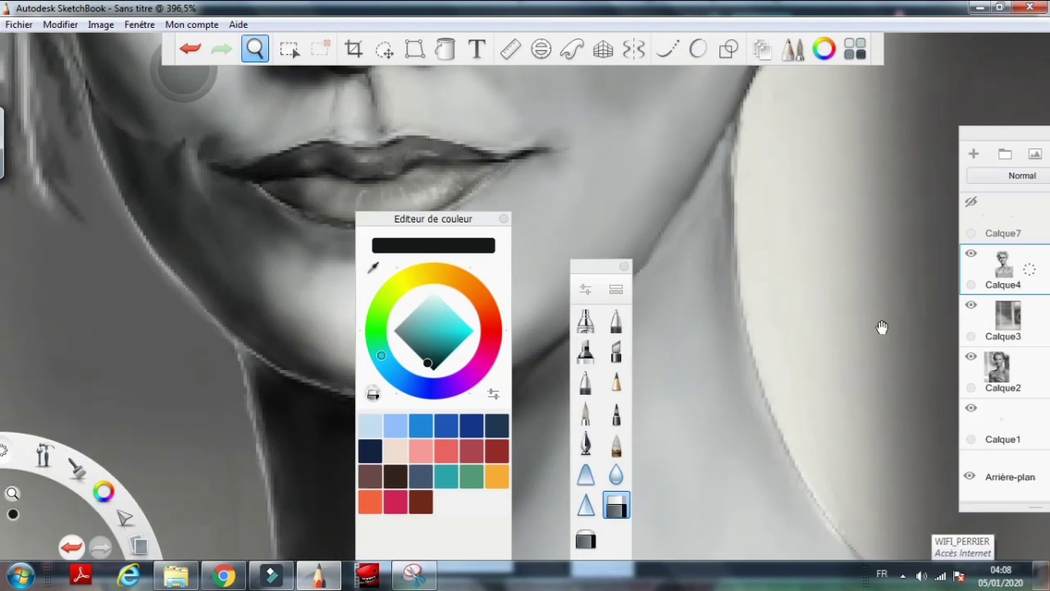
key("e")
scroll(575, 246, "down", 3)
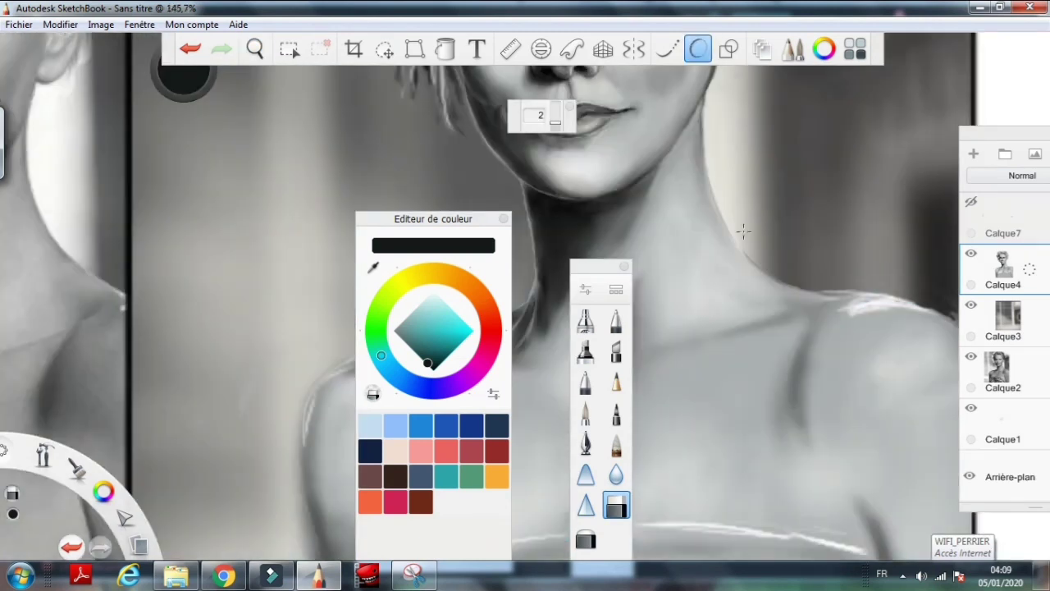
scroll(743, 232, "down", 2)
scroll(643, 331, "down", 1)
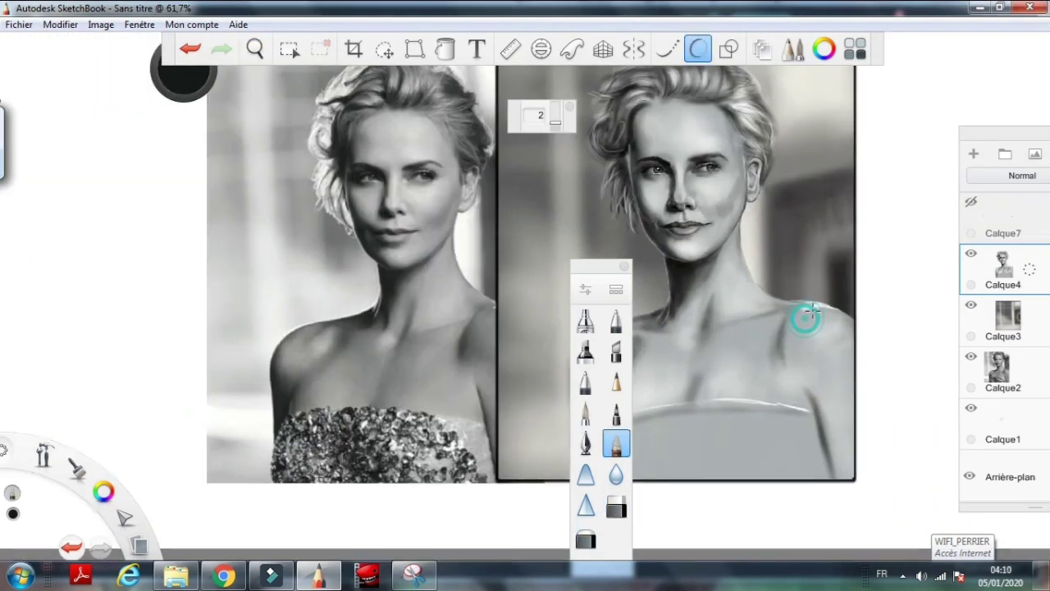
scroll(612, 370, "down", 2)
scroll(529, 377, "up", 2)
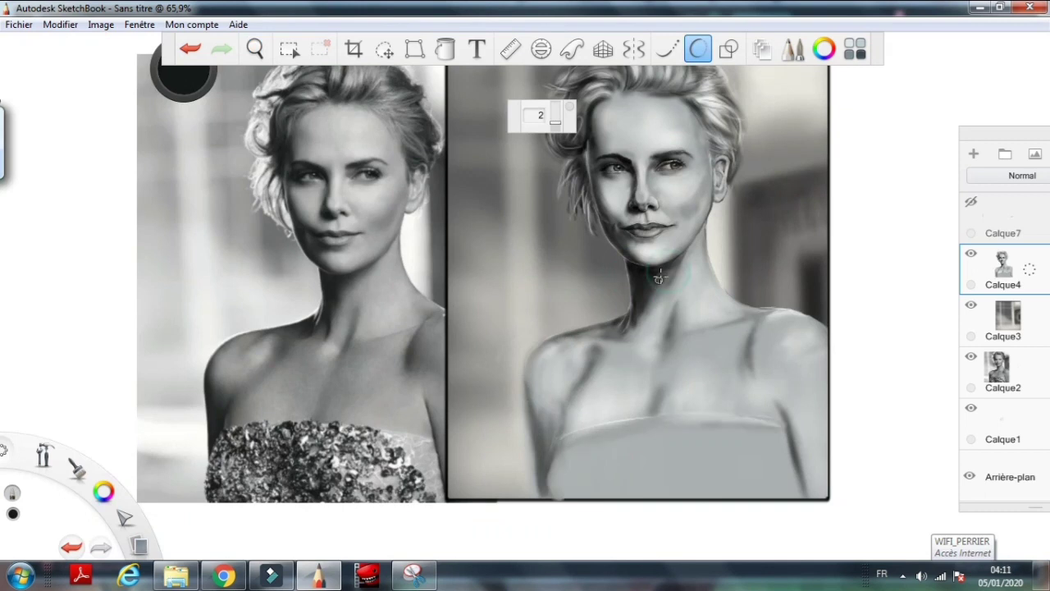
scroll(631, 339, "up", 3)
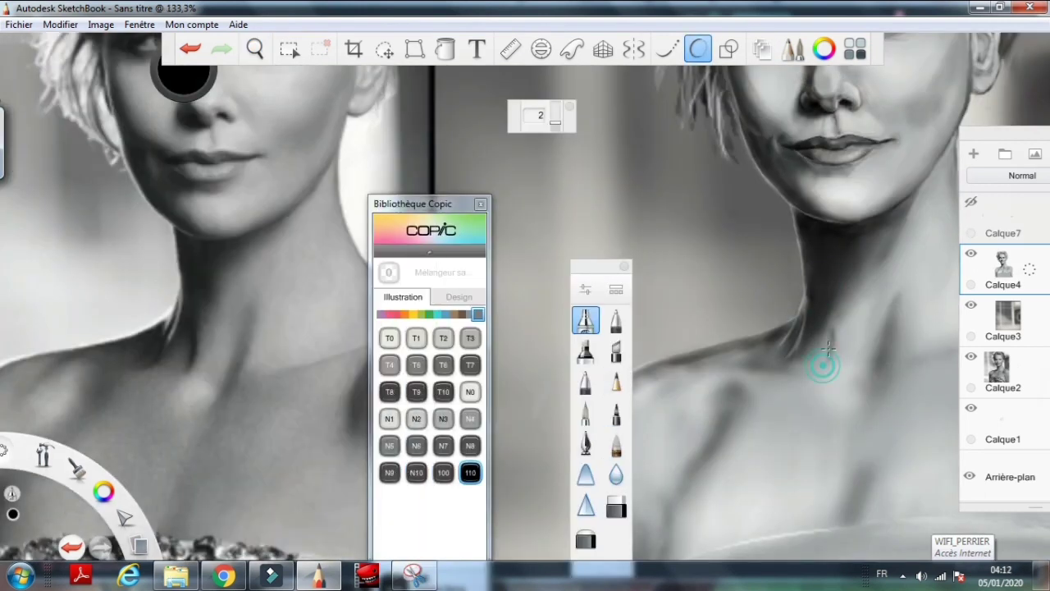
key("ctrl+z")
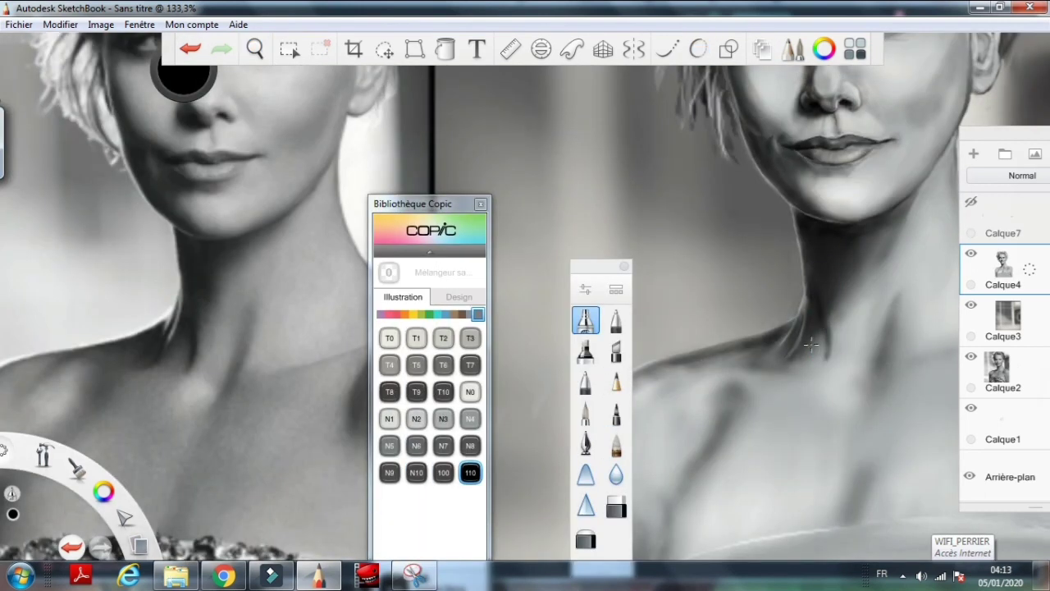
Choose a very light Copic grey with the pencil over the neck and shoulders
left_click(616, 382)
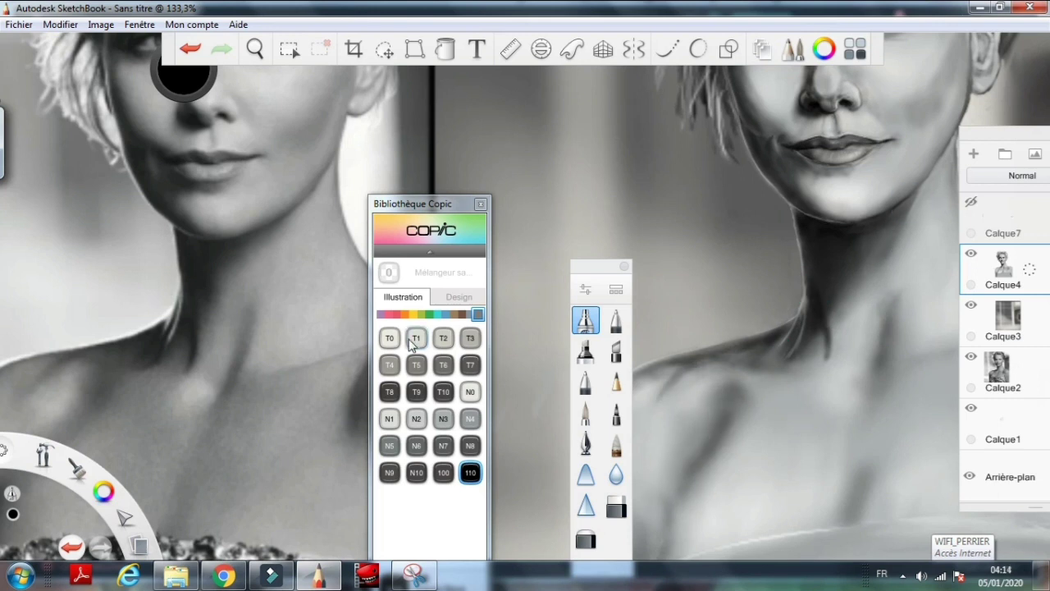
left_click(390, 337)
left_click_drag(970, 350, 781, 330)
key("ctrl+i")
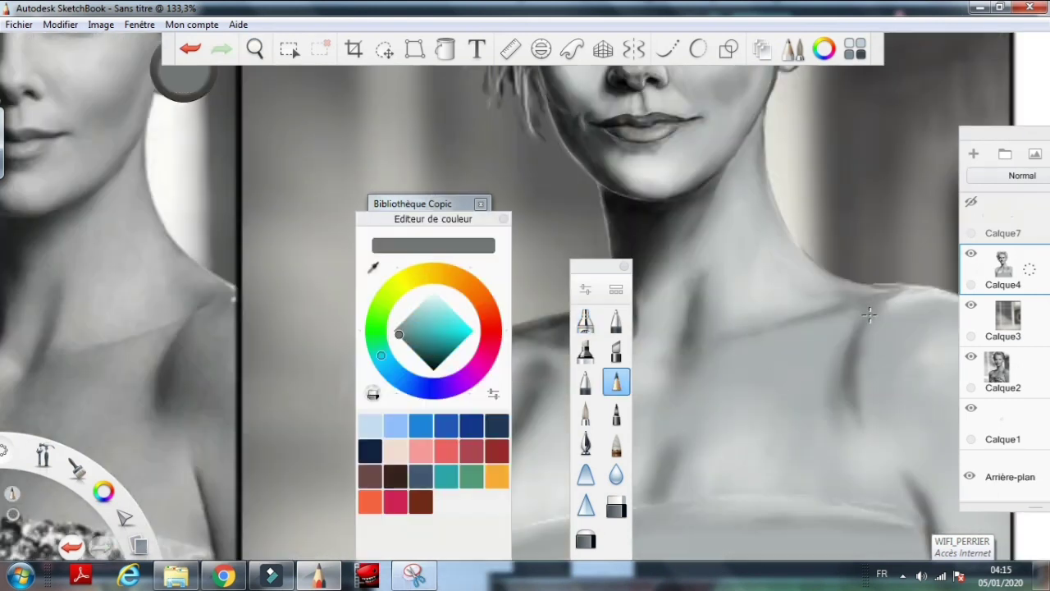
scroll(728, 341, "down", 3)
left_click(616, 443)
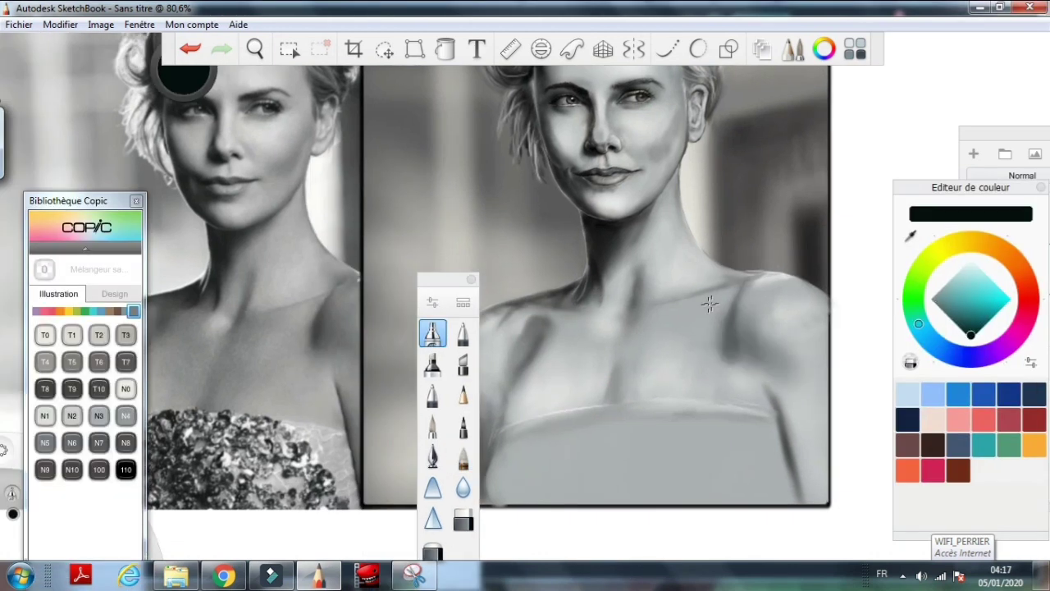
Set black as the drawing colour and cycle through the pencil, eraser and line tools
left_click_drag(710, 300, 695, 335)
left_click(464, 395)
scroll(610, 328, "up", 3)
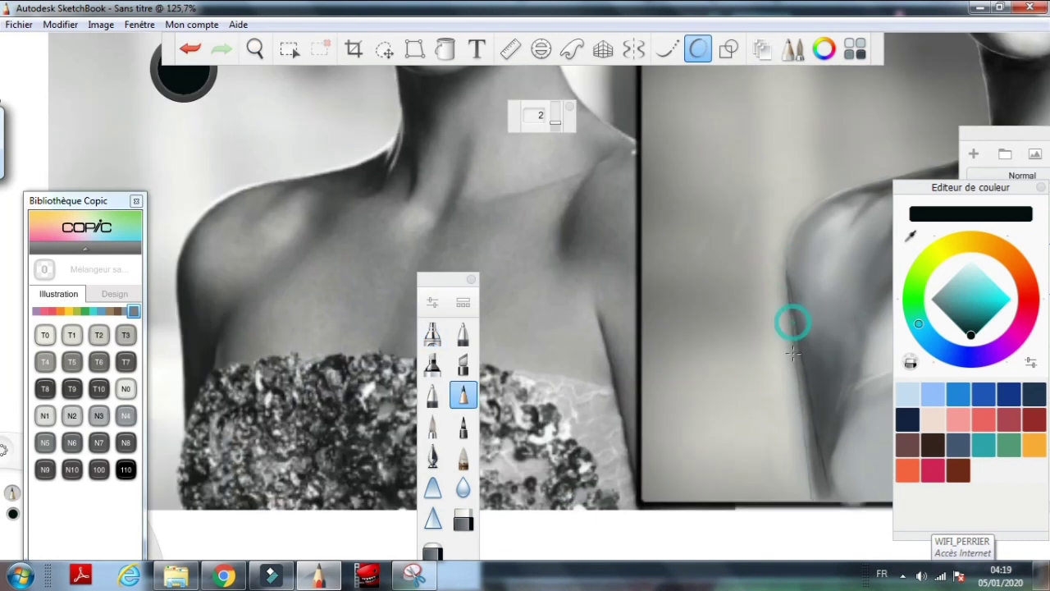
key("e")
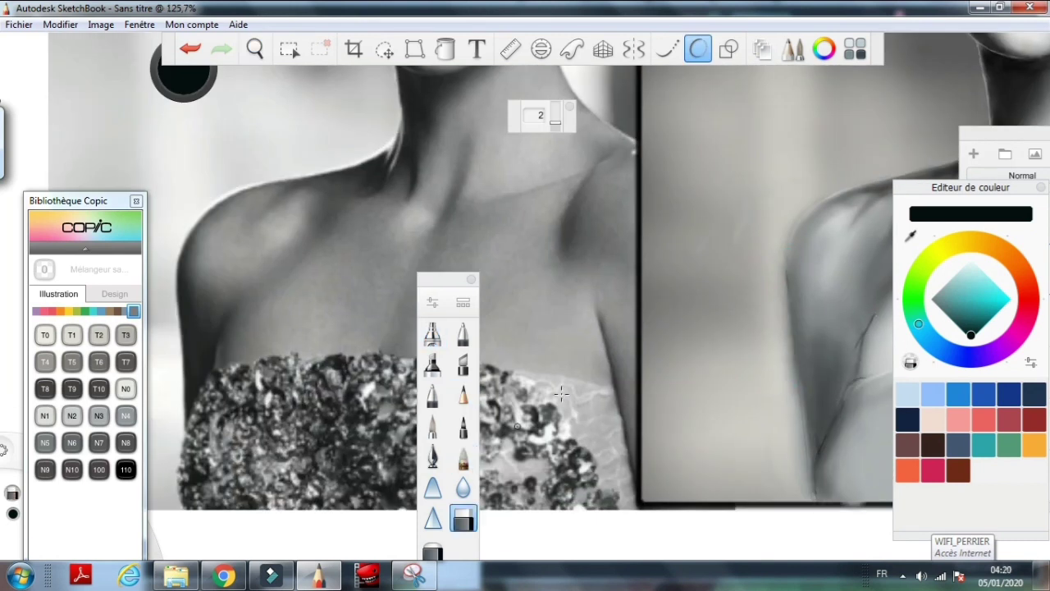
key("l")
key("Escape")
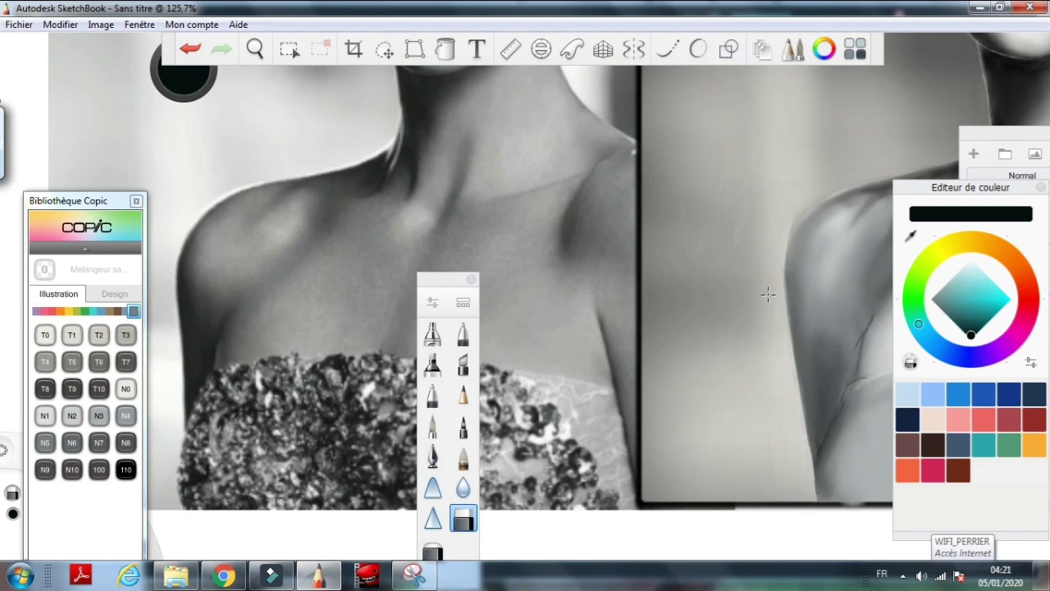
scroll(769, 293, "up", 6)
scroll(614, 265, "down", 8)
Soften the dress's top line and right edge with the soft shading brush
key("e")
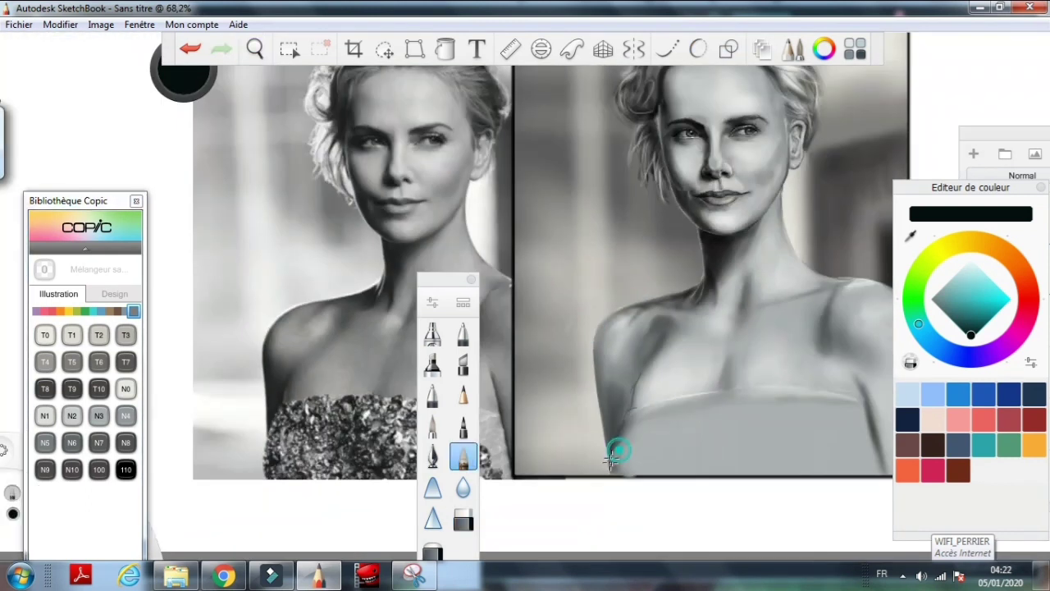
key("p")
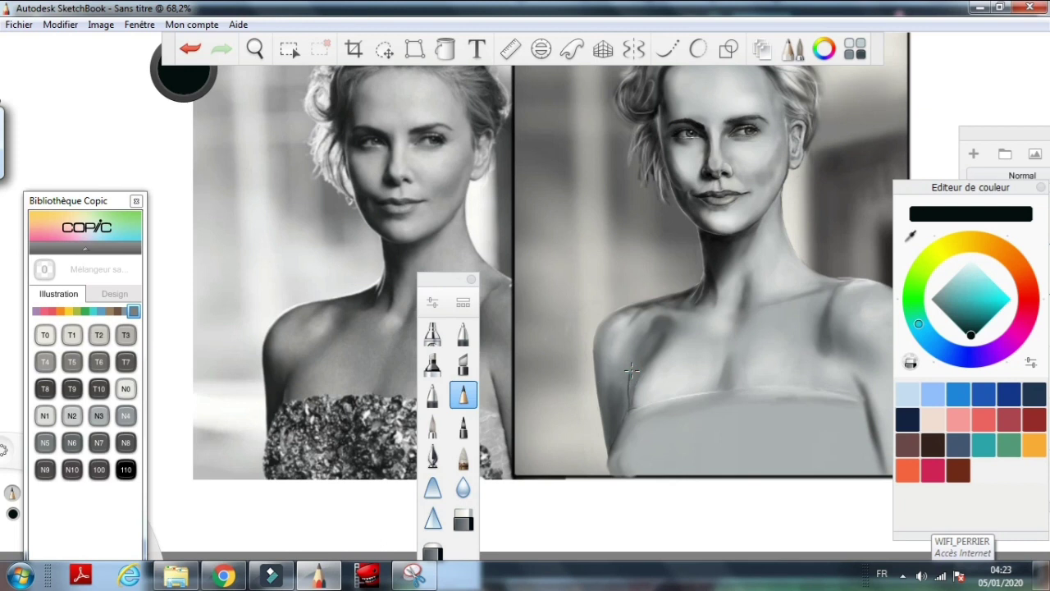
key("b")
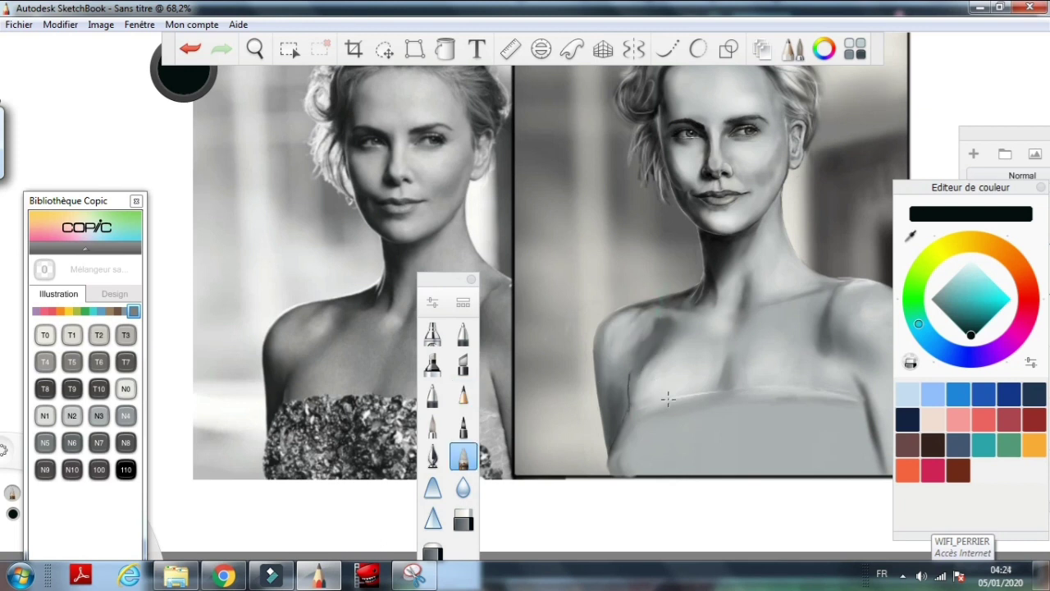
scroll(864, 490, "up", 3)
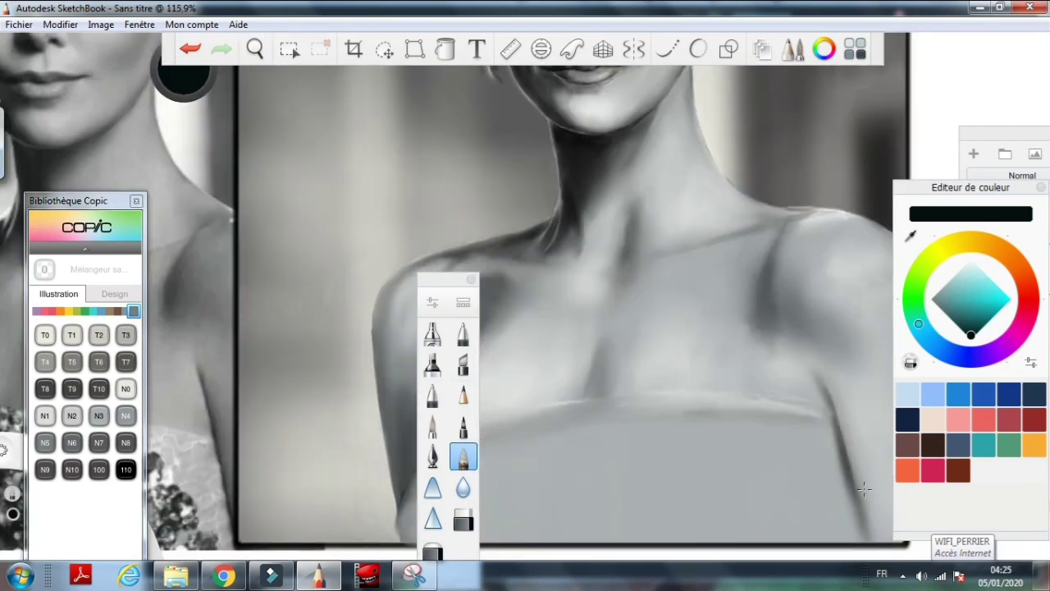
left_click_drag(774, 400, 822, 462)
scroll(699, 246, "down", 5)
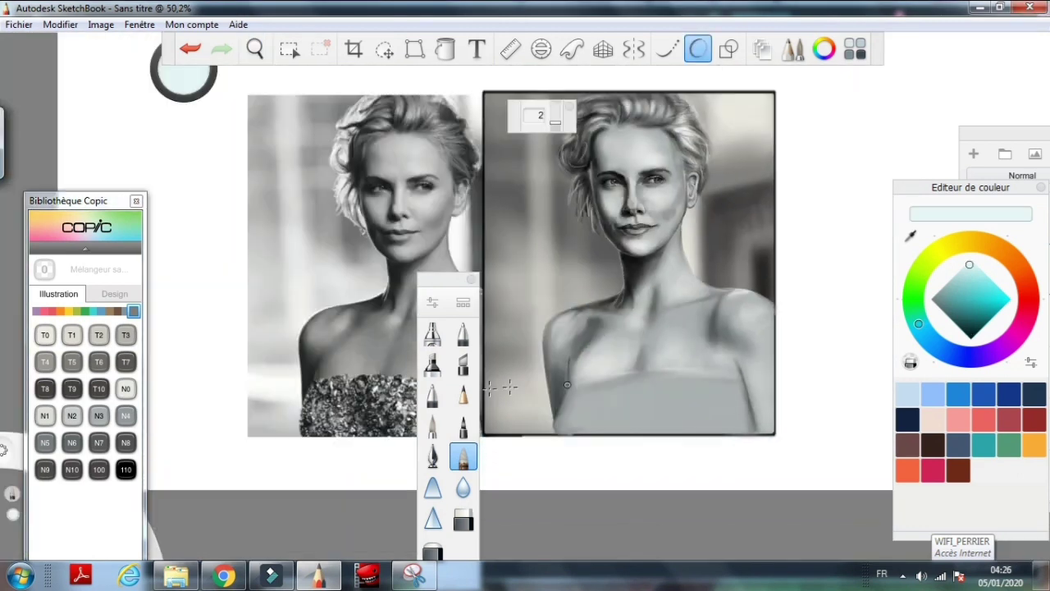
Draw a light pencil highlight along the dress's top edge
left_click(463, 395)
left_click(385, 49)
left_click_drag(480, 280, 870, 255)
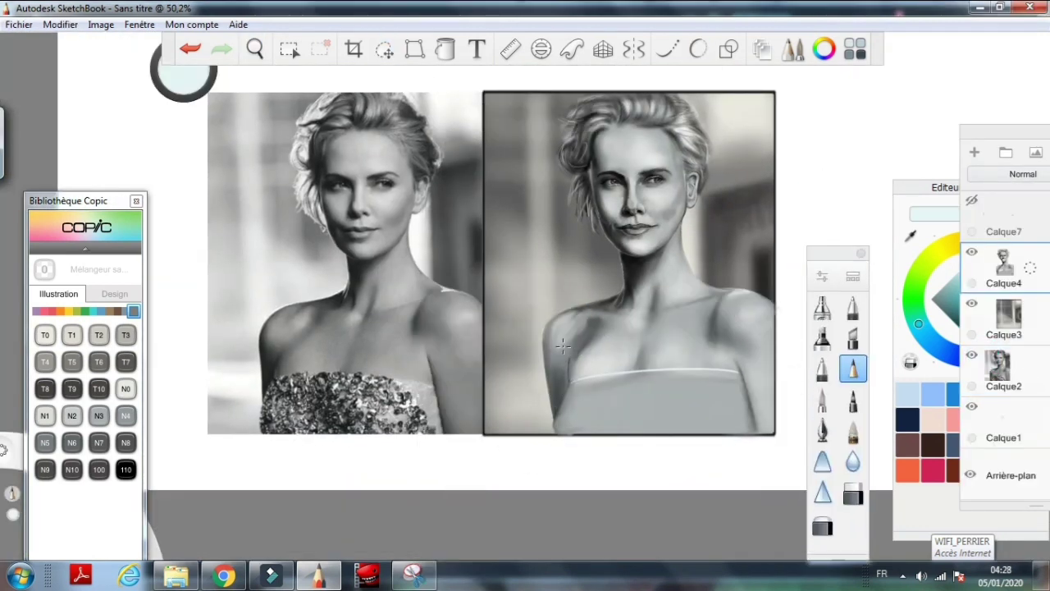
scroll(736, 330, "up", 4)
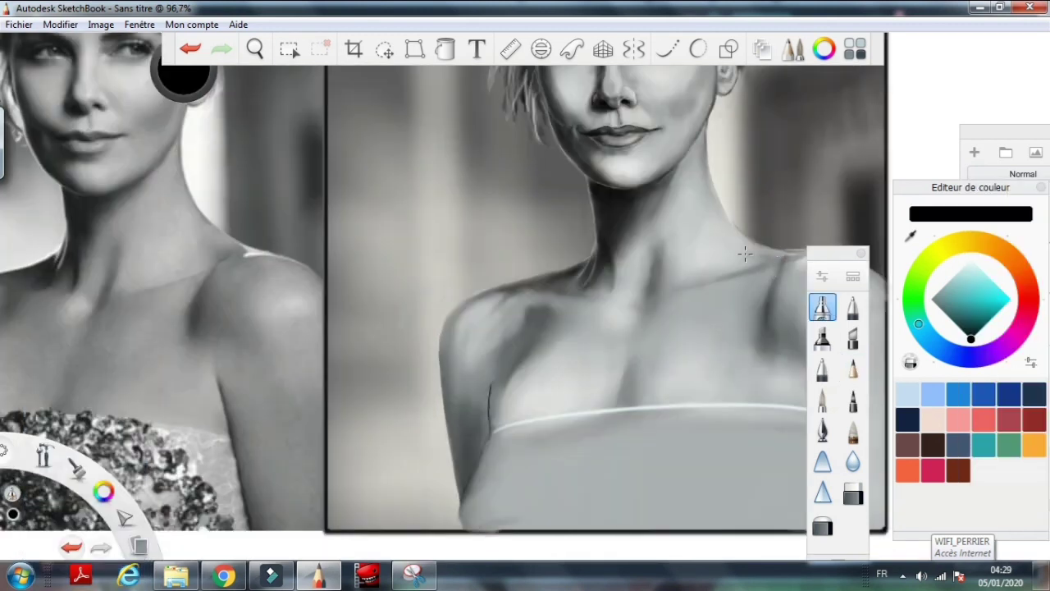
scroll(744, 254, "right", 3)
Sample a light grey from the shoulder and darken the left arm's outline
left_click(767, 296, "alt")
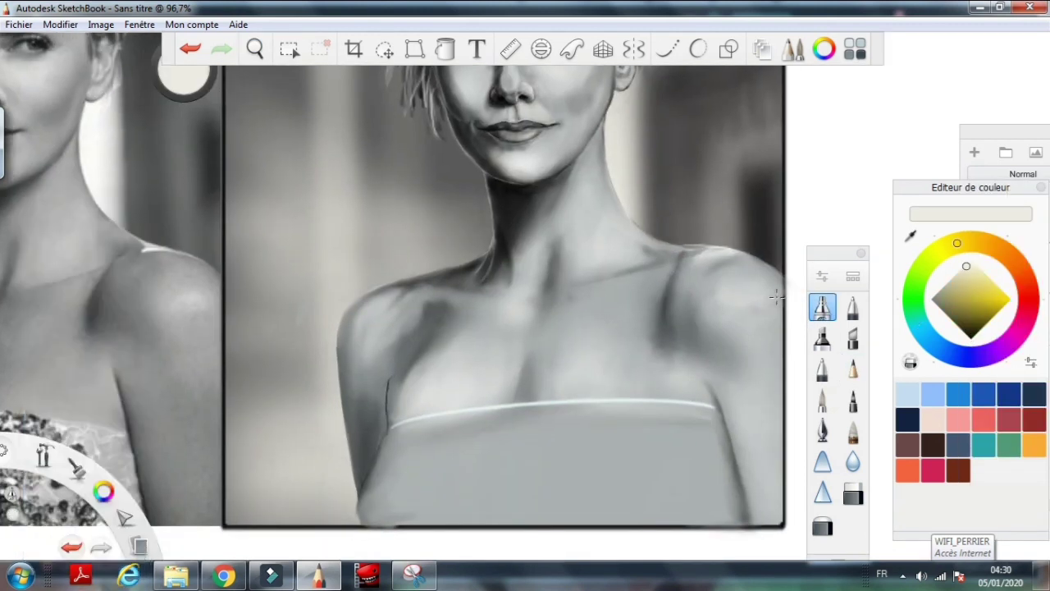
scroll(622, 324, "down", 2)
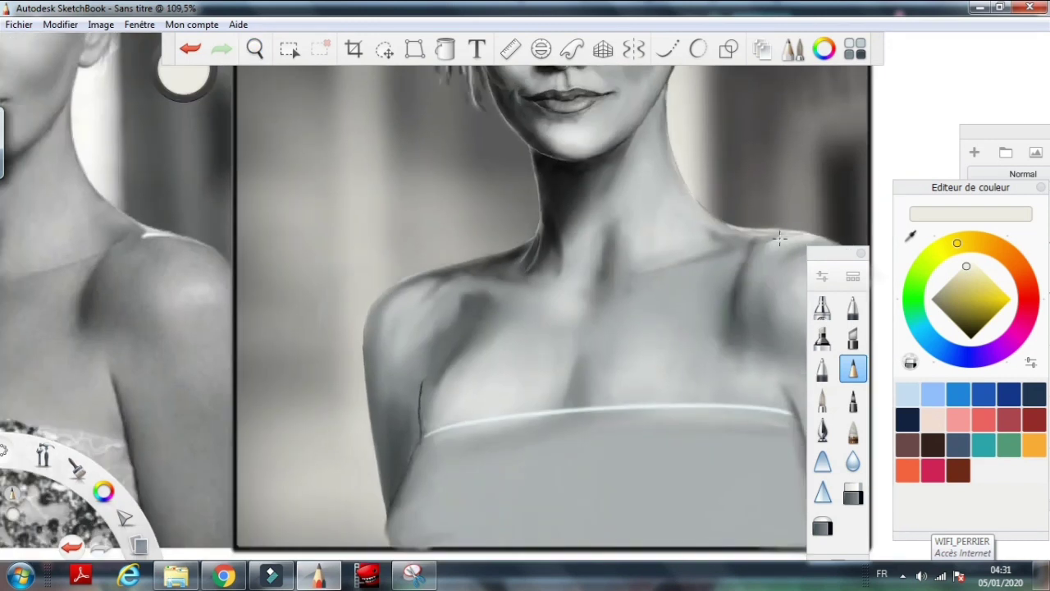
key("ctrl+b")
scroll(632, 375, "down", 5)
key("ctrl+b")
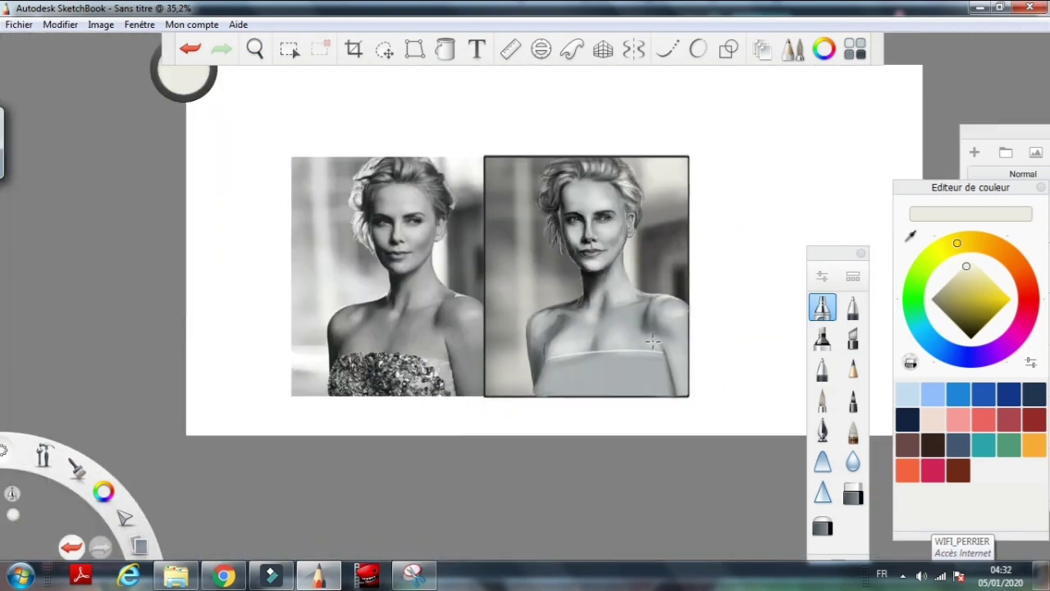
scroll(541, 355, "up", 5)
scroll(541, 354, "up", 3)
mouse_move(582, 399)
left_mouse_down()
mouse_move(615, 312)
mouse_move(578, 311)
mouse_move(585, 394)
left_mouse_up()
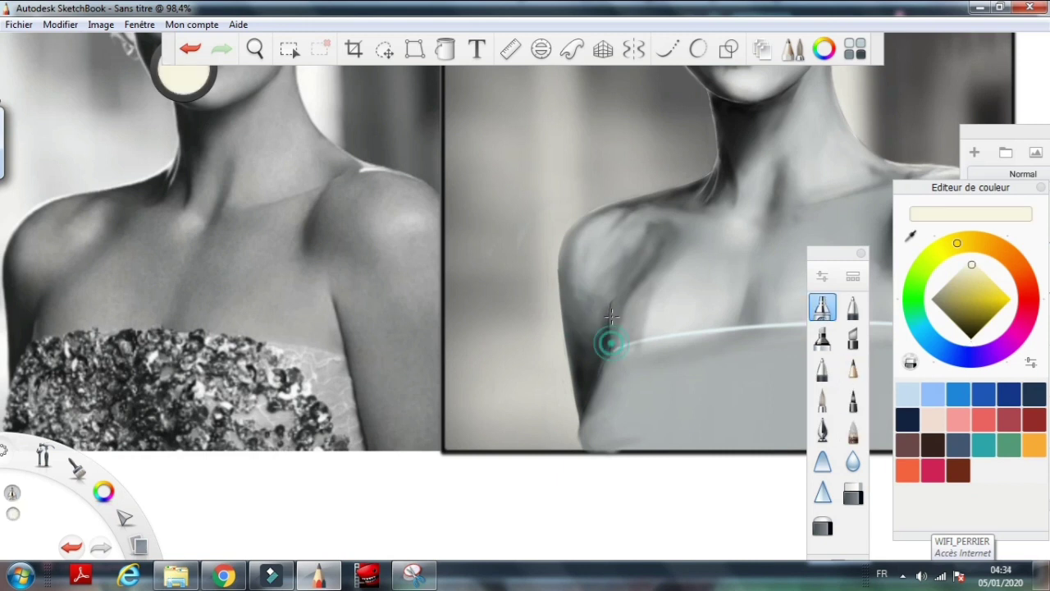
Sample a dark olive tone, change brushes, and bring up the Save As dialog
left_click(603, 309, "alt")
key("b")
scroll(658, 367, "down", 3)
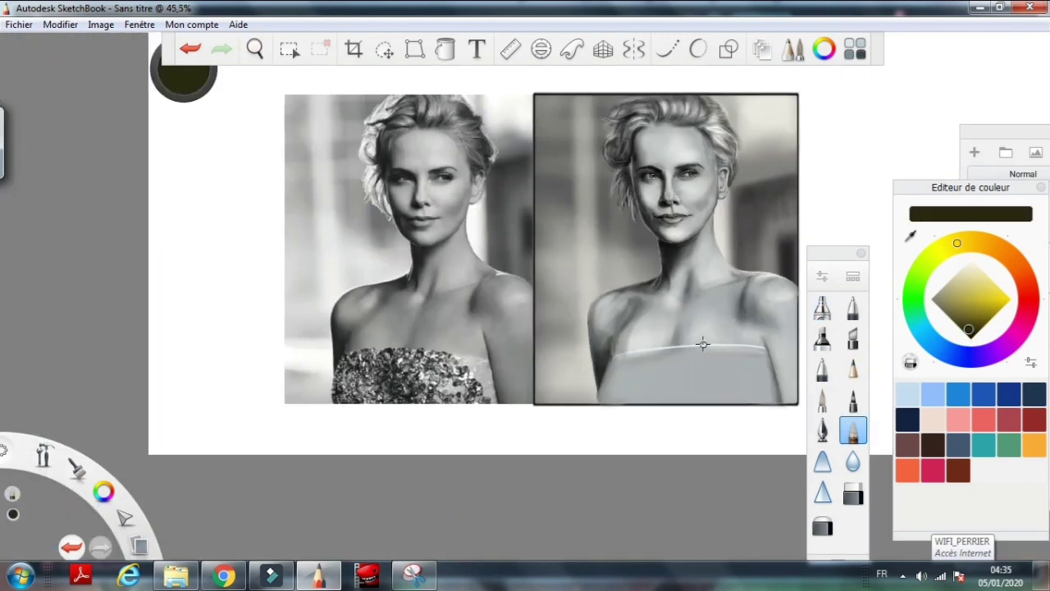
key("ctrl+s")
Handwrite the file name and save the portrait as TIFF in Téléchargements
left_click_drag(444, 398, 607, 398)
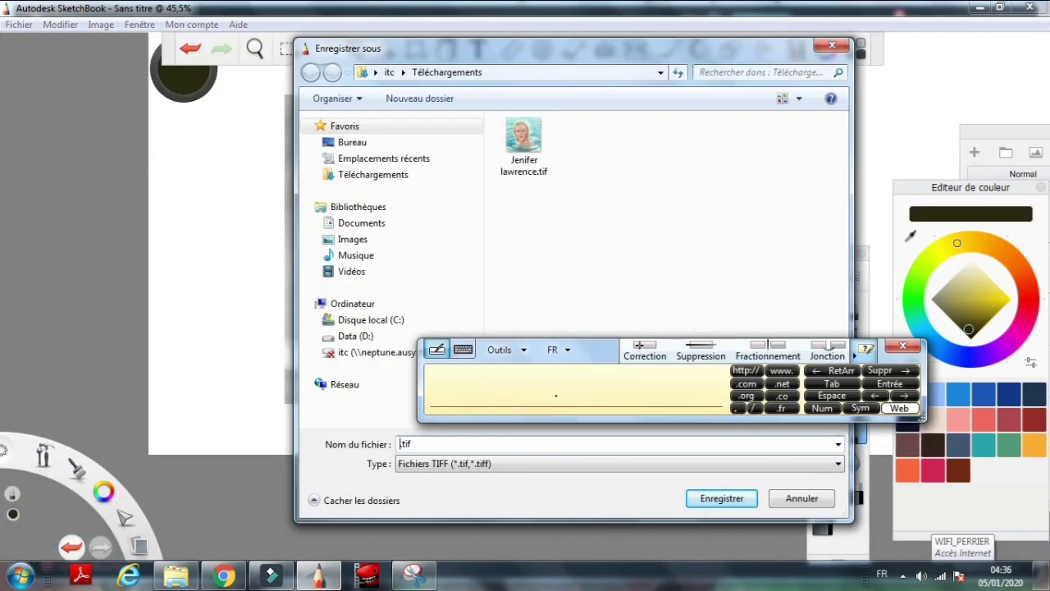
left_click(1005, 428)
left_click(721, 498)
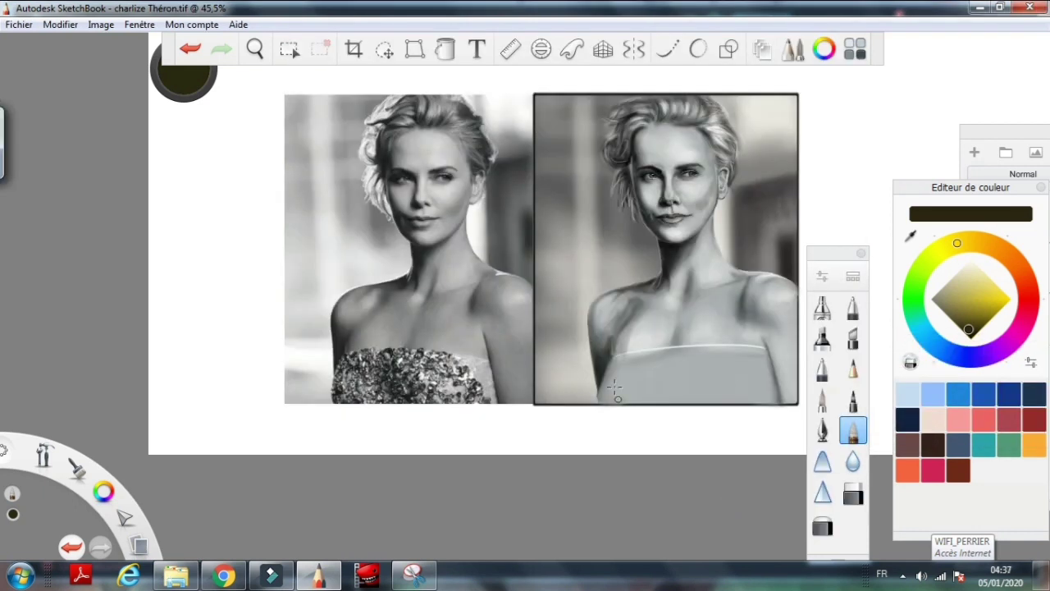
Pick and adjust a dark teal-grey brush colour
scroll(593, 314, "up", 3)
scroll(722, 345, "up", 3)
left_click(918, 323)
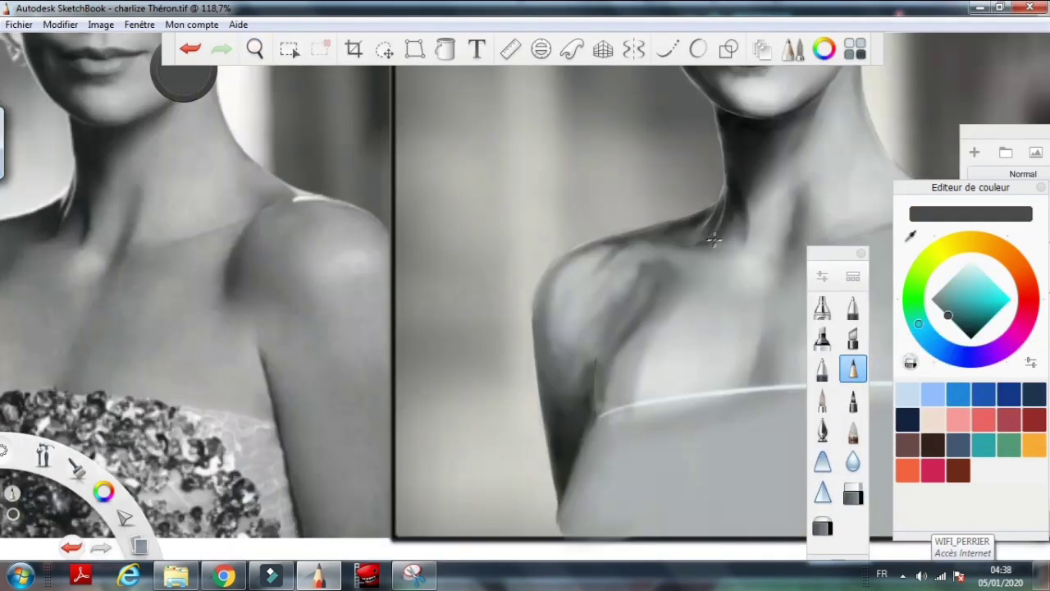
left_click(973, 332)
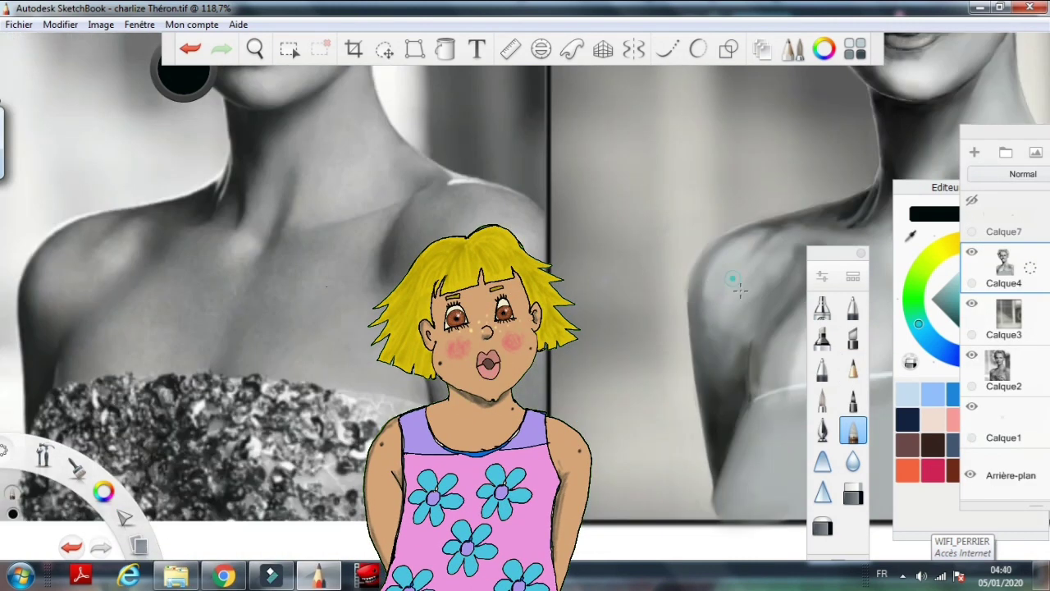
scroll(764, 283, "down", 5)
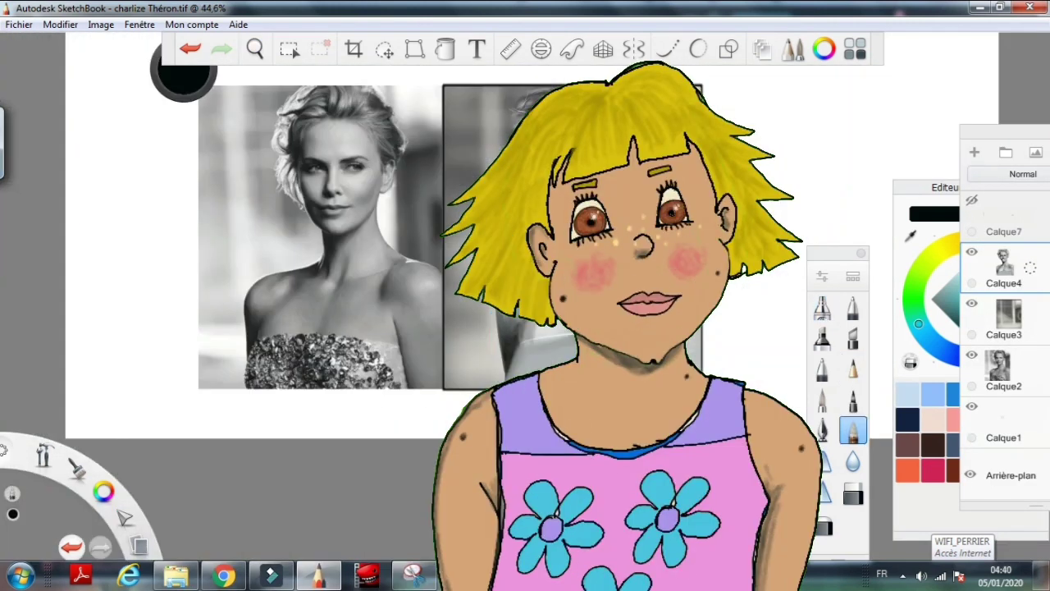